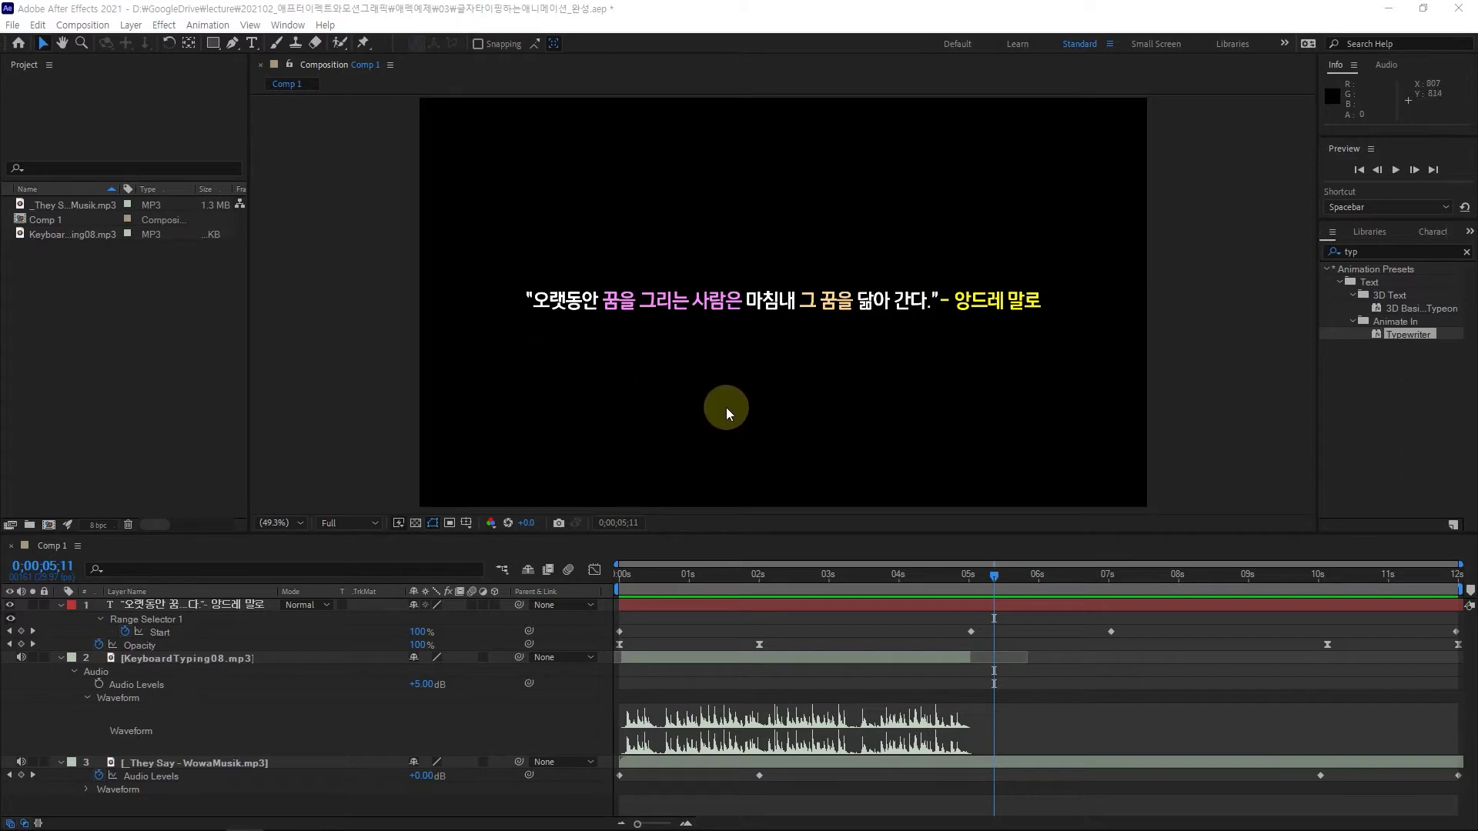
Preview the finished text typing animation from the start of the composition
left_click(999, 578)
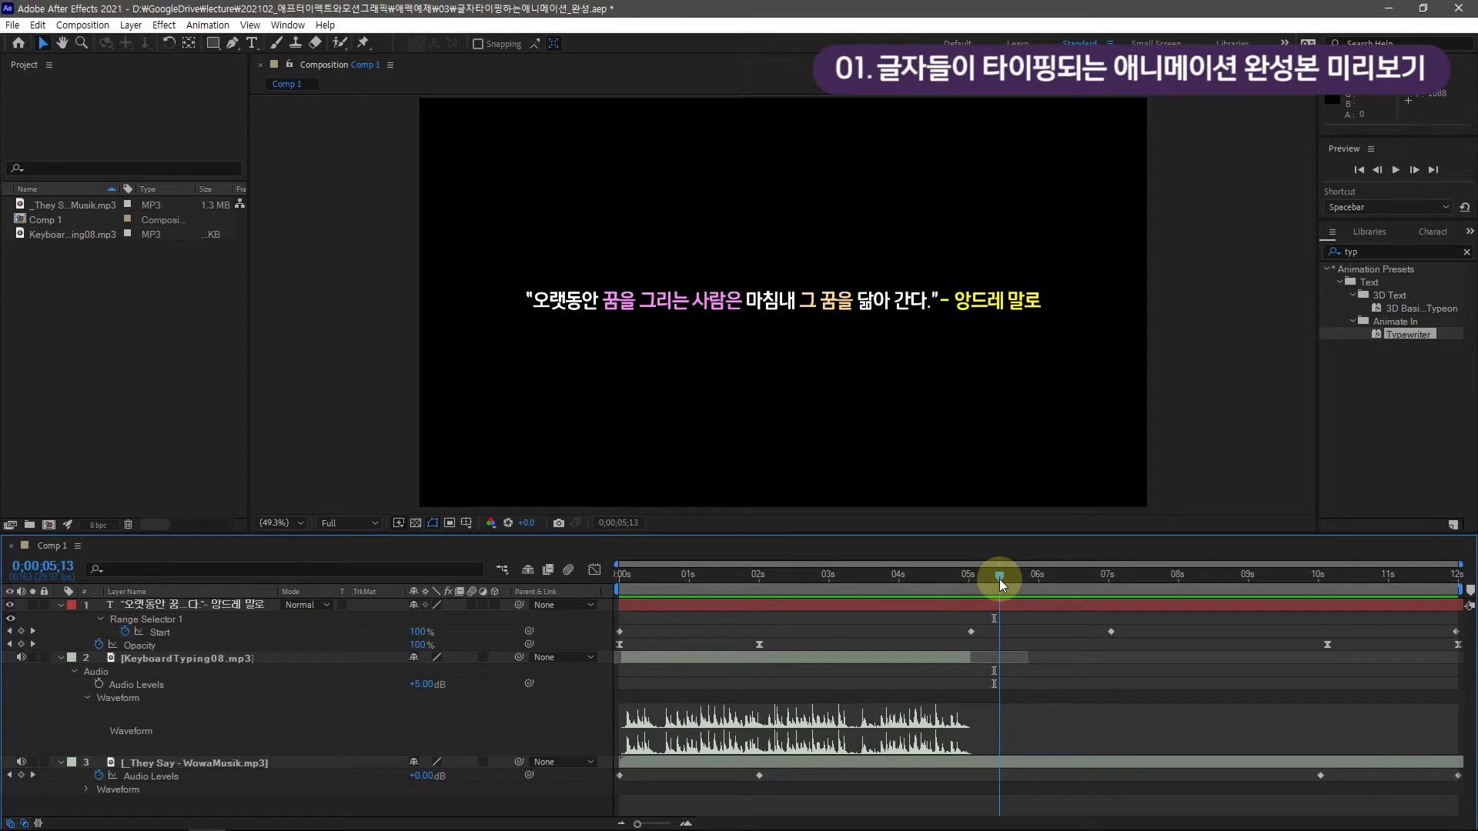
left_click_drag(999, 579, 563, 598)
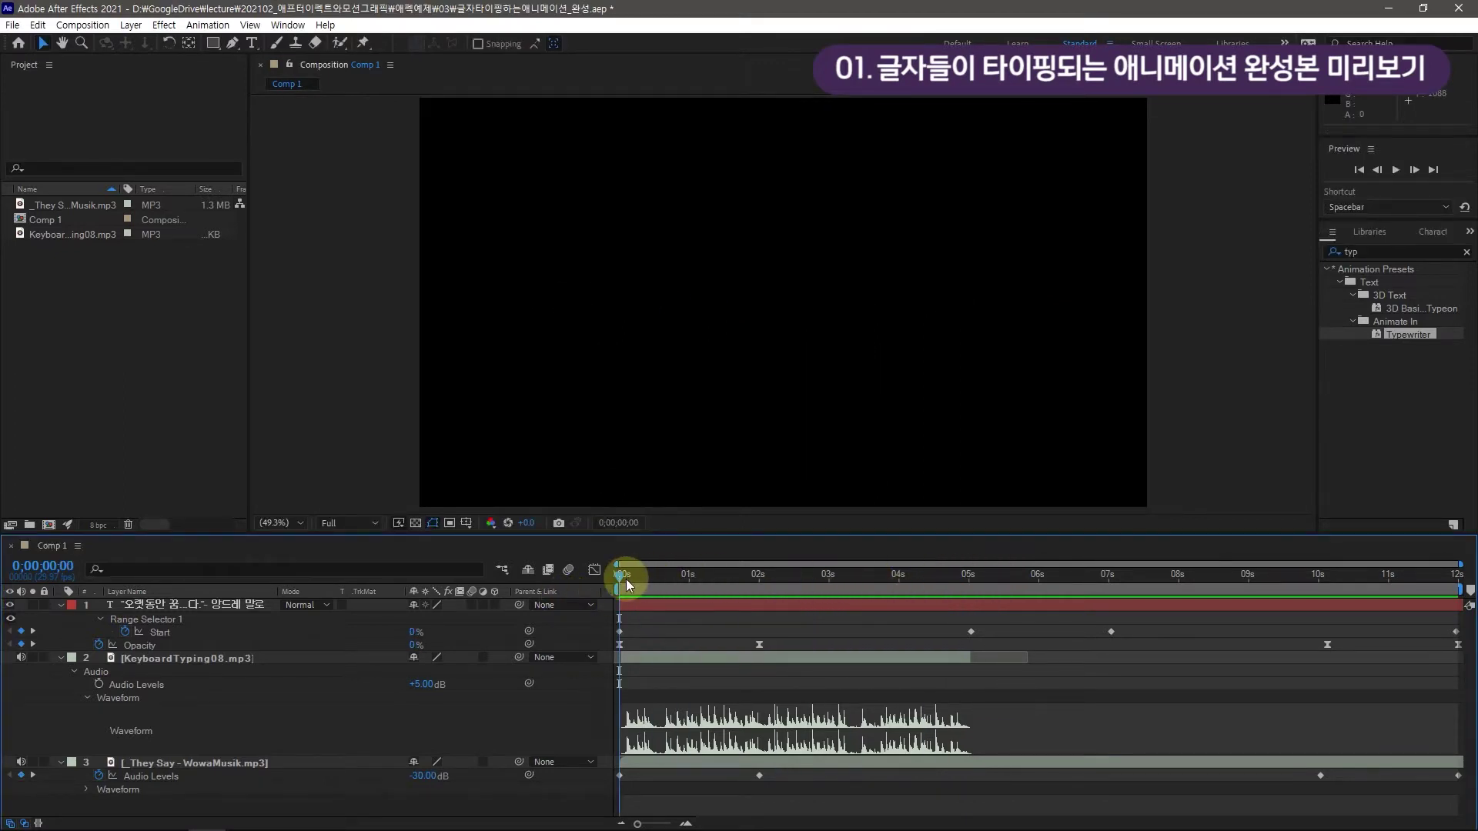
key("space")
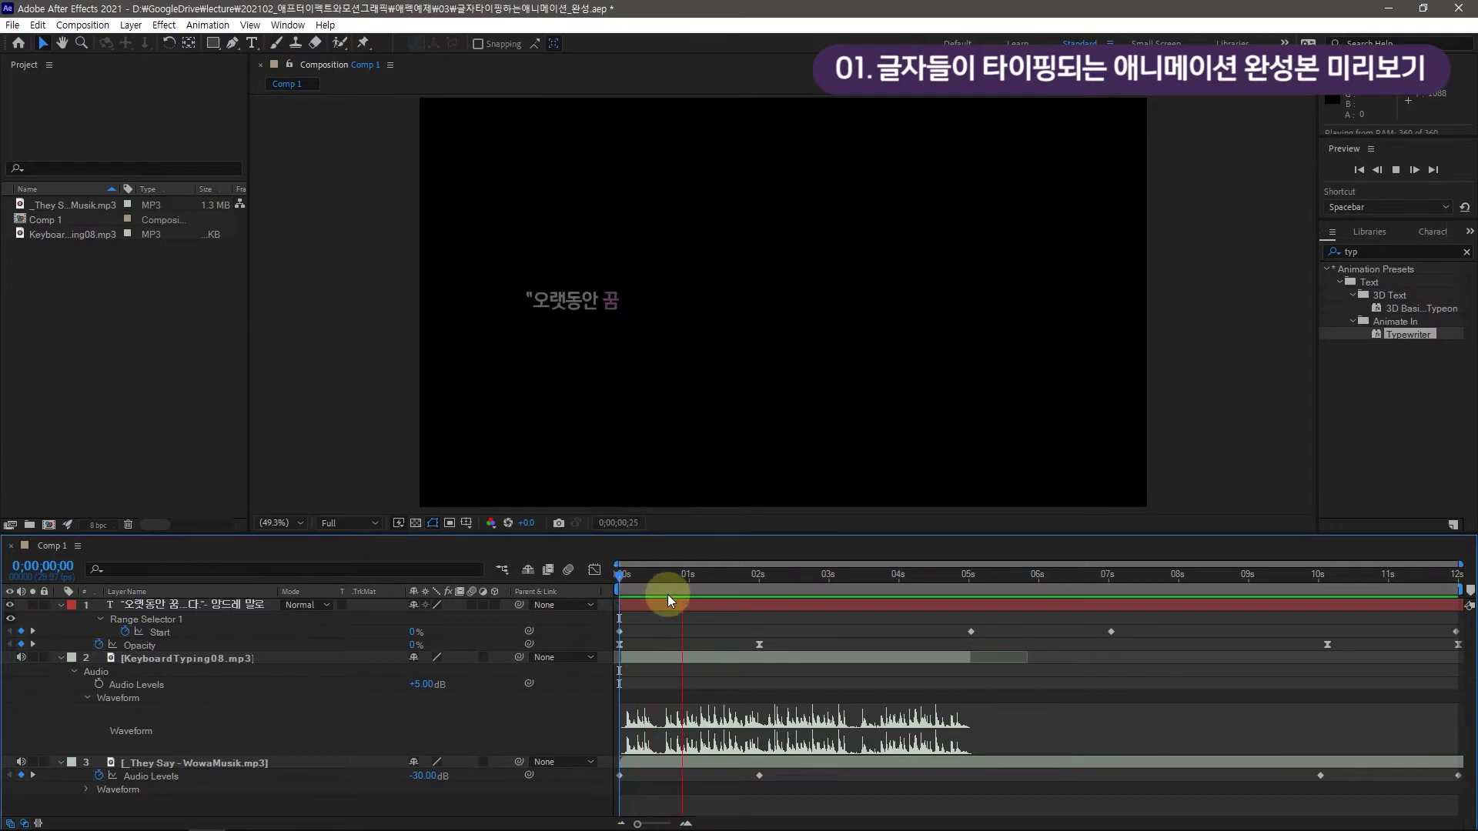
key("space")
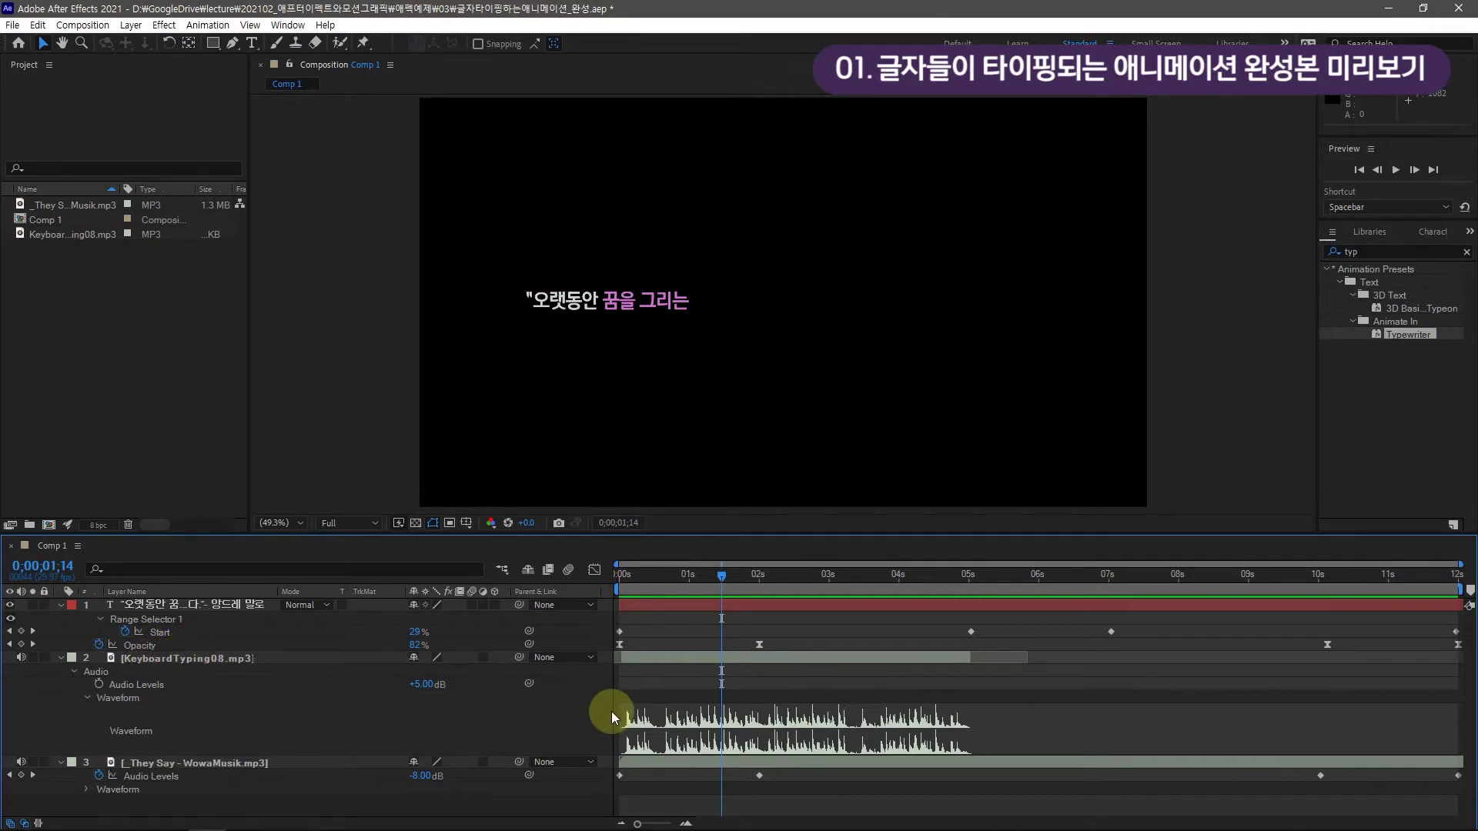
key("space")
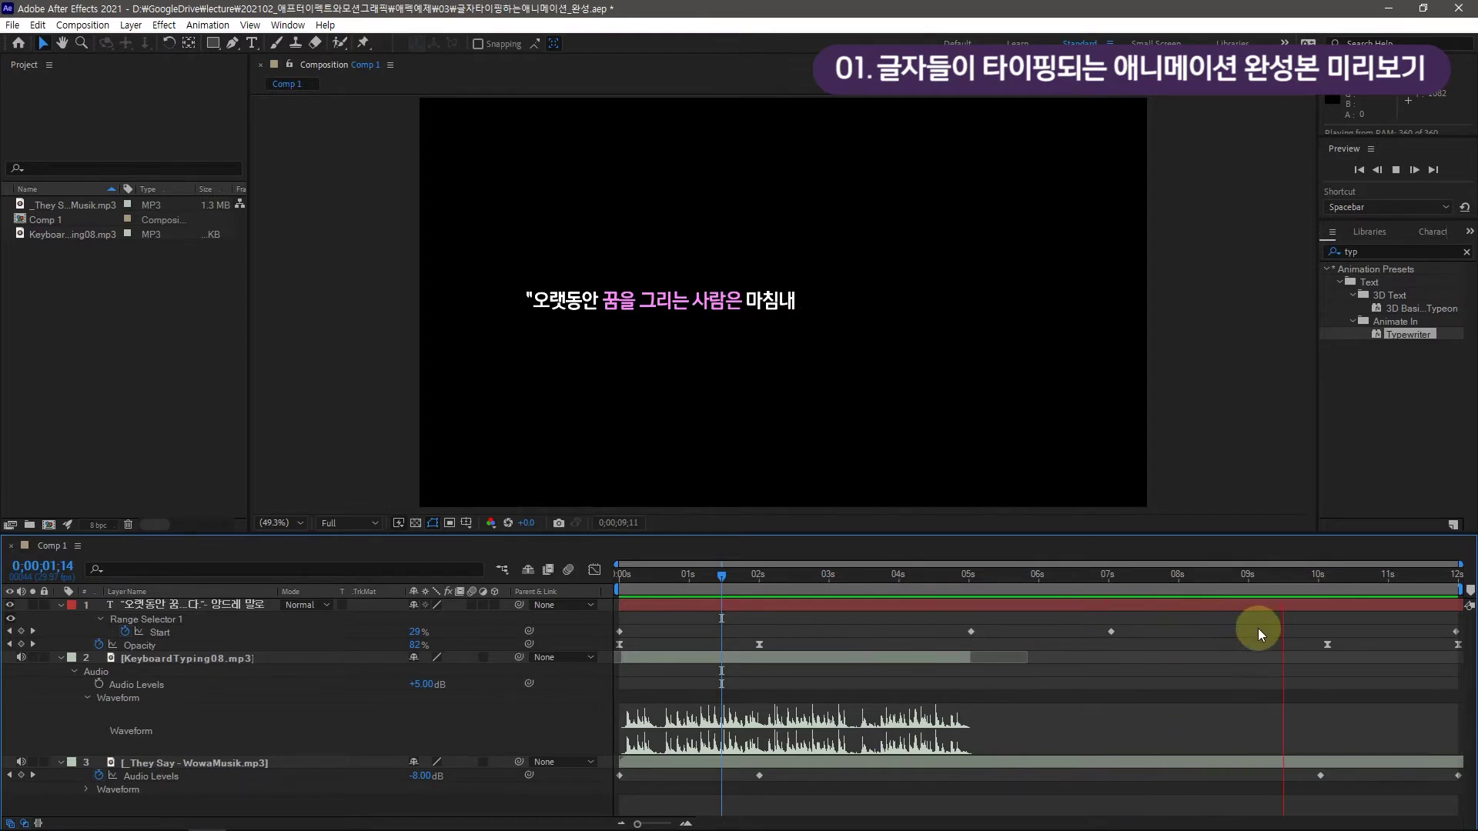
key("space")
left_click(1360, 626)
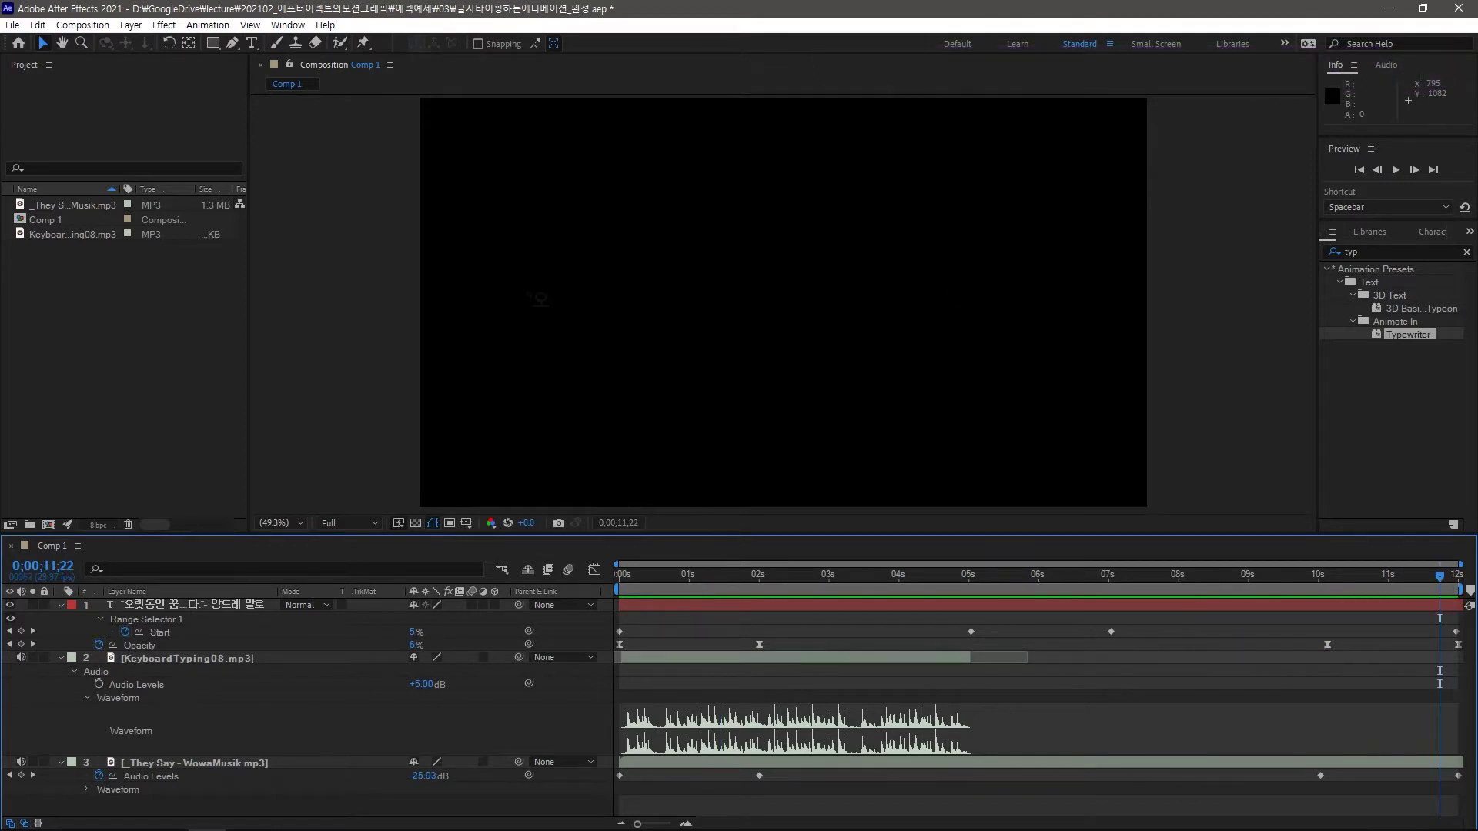
Scrub through the finished composition to examine how the quote types in, fades in and disappears at the end
left_click_drag(1441, 577, 704, 564)
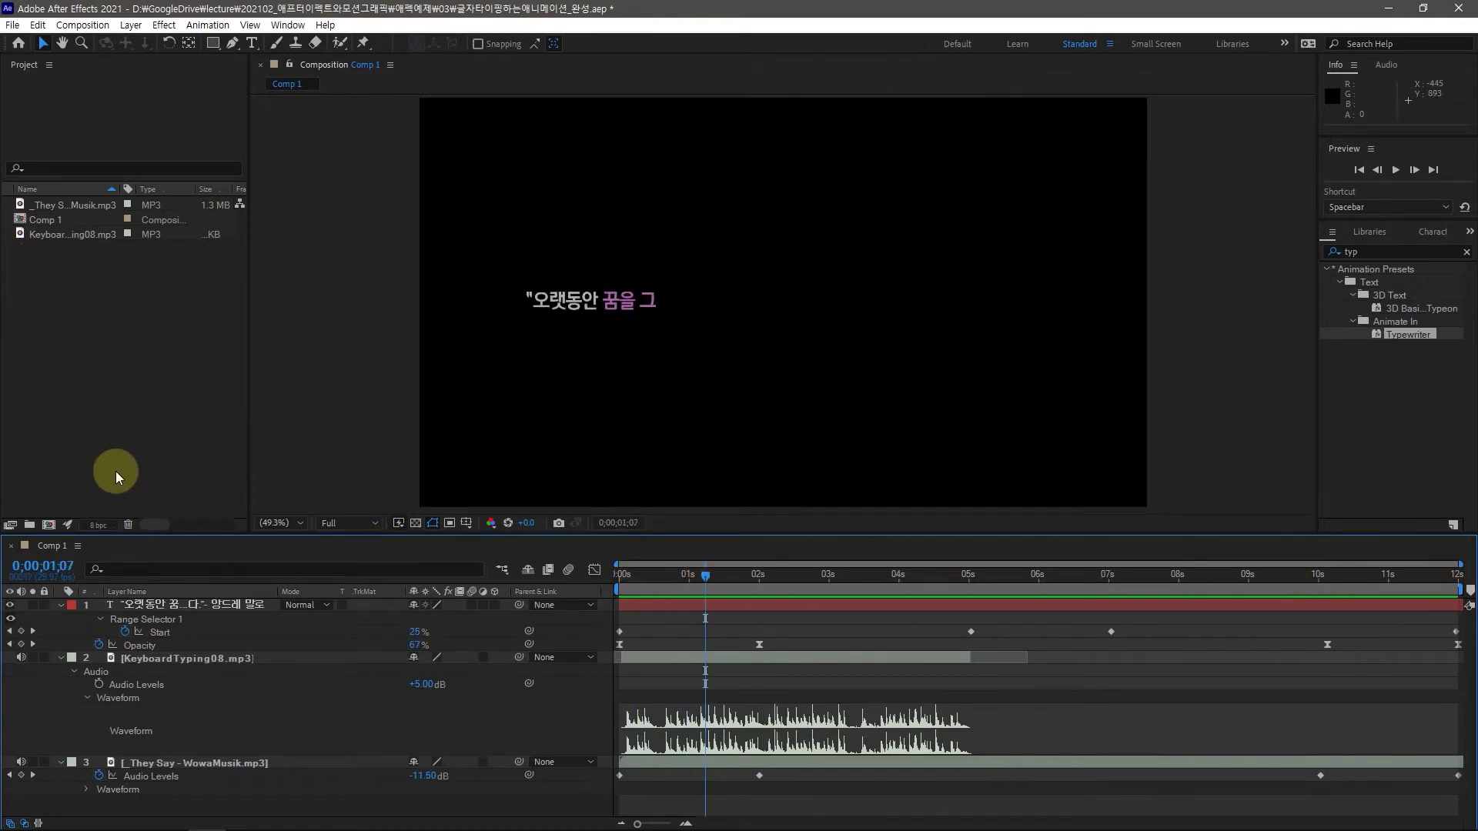
left_click_drag(710, 573, 914, 597)
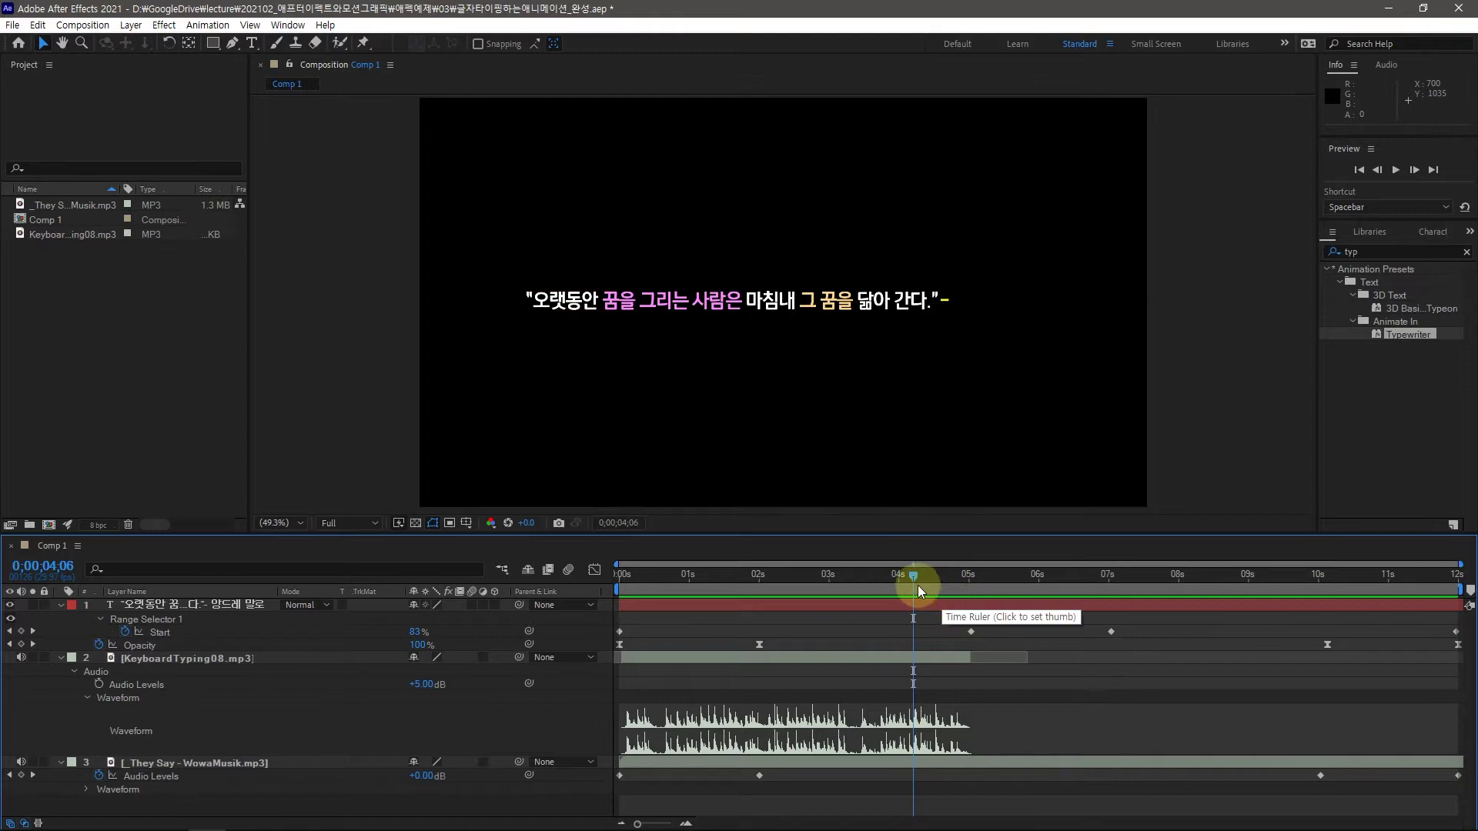
left_click_drag(914, 574, 1413, 599)
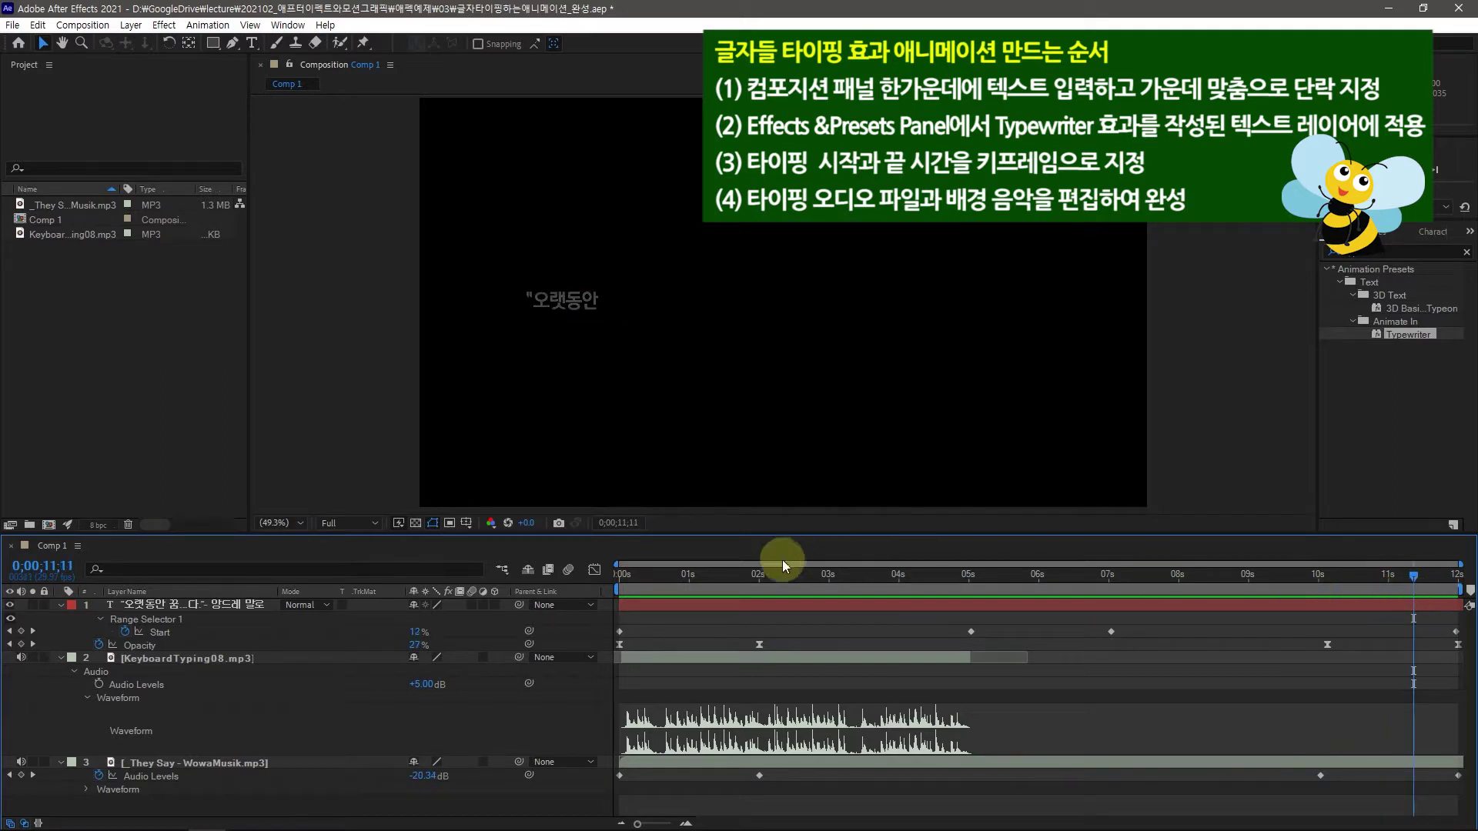
left_click(1205, 649)
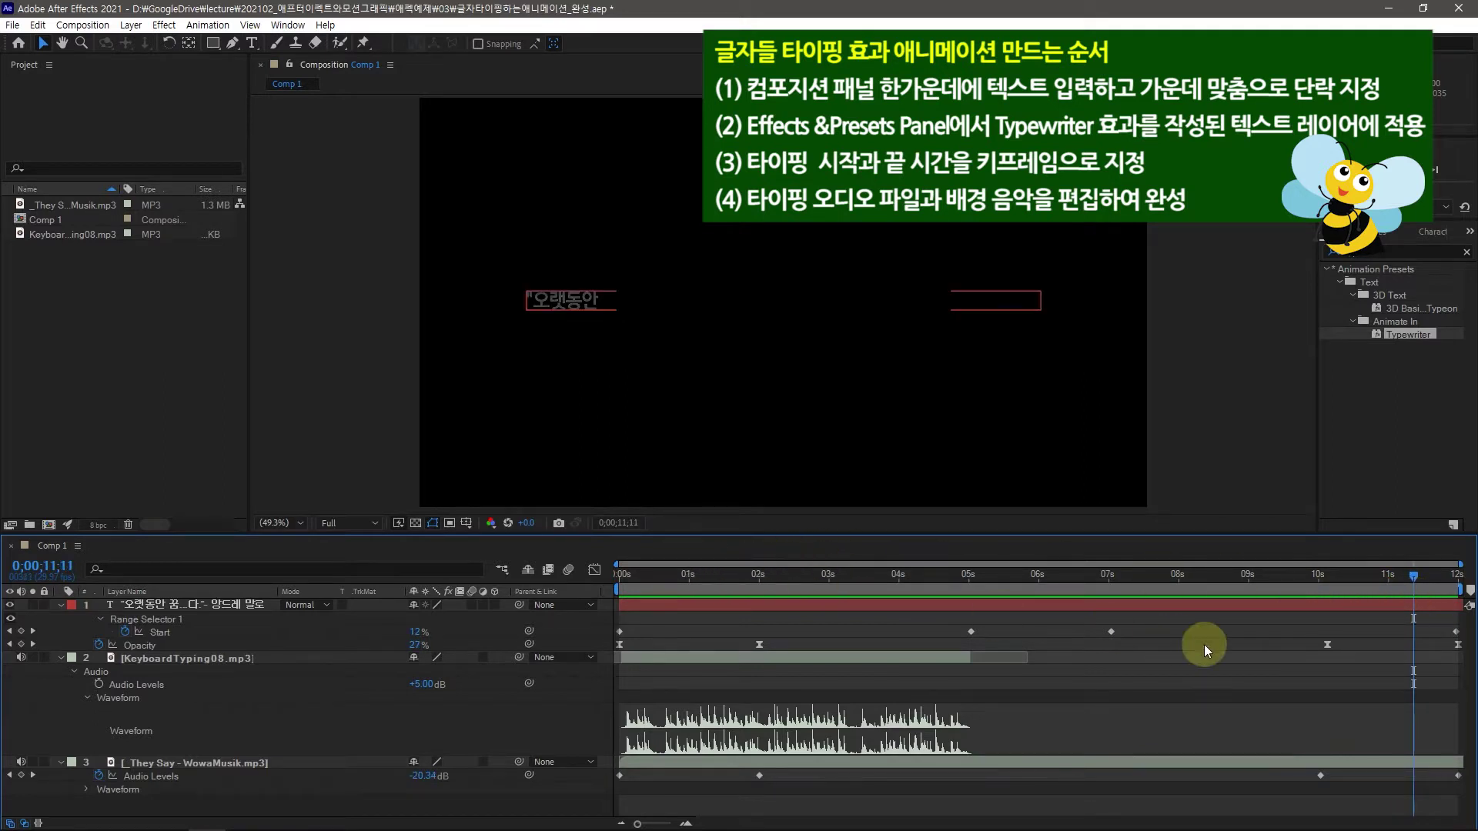
left_click_drag(1413, 579, 663, 579)
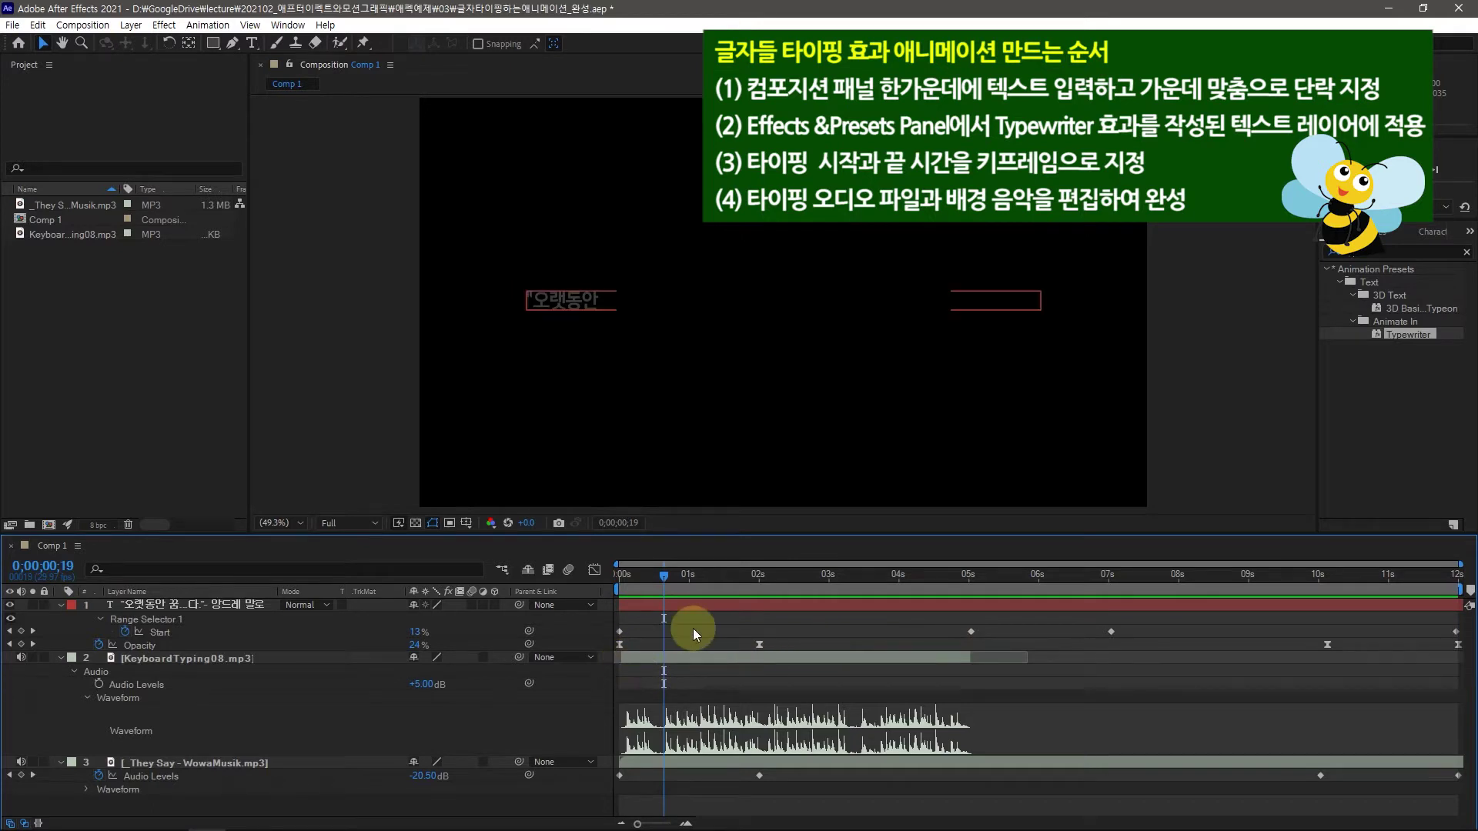
left_click_drag(662, 571, 750, 622)
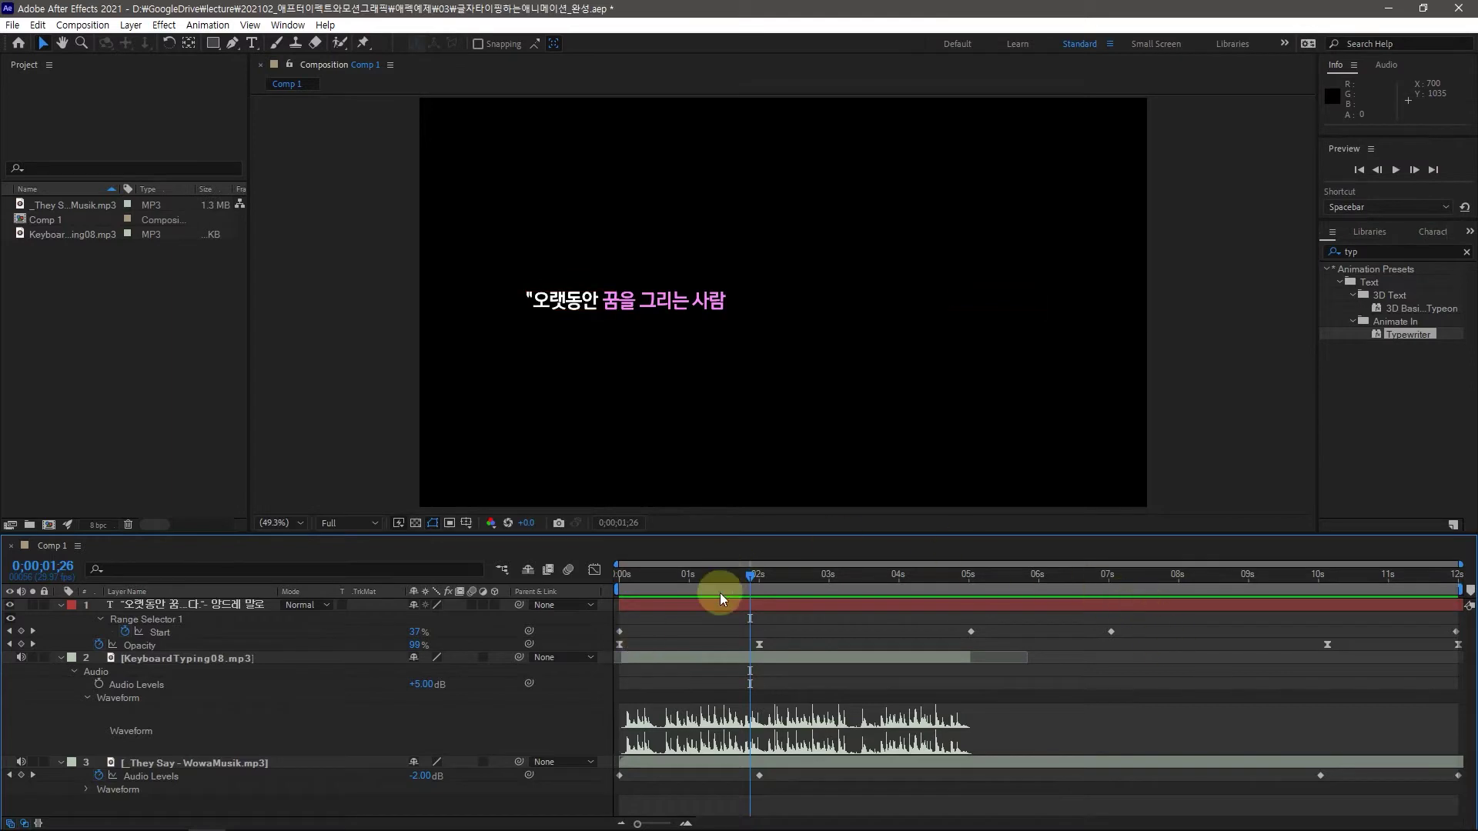
Show the background music layer's waveform and examine how both audio layers line up with the text animation over time
left_click(636, 603)
left_click(88, 788)
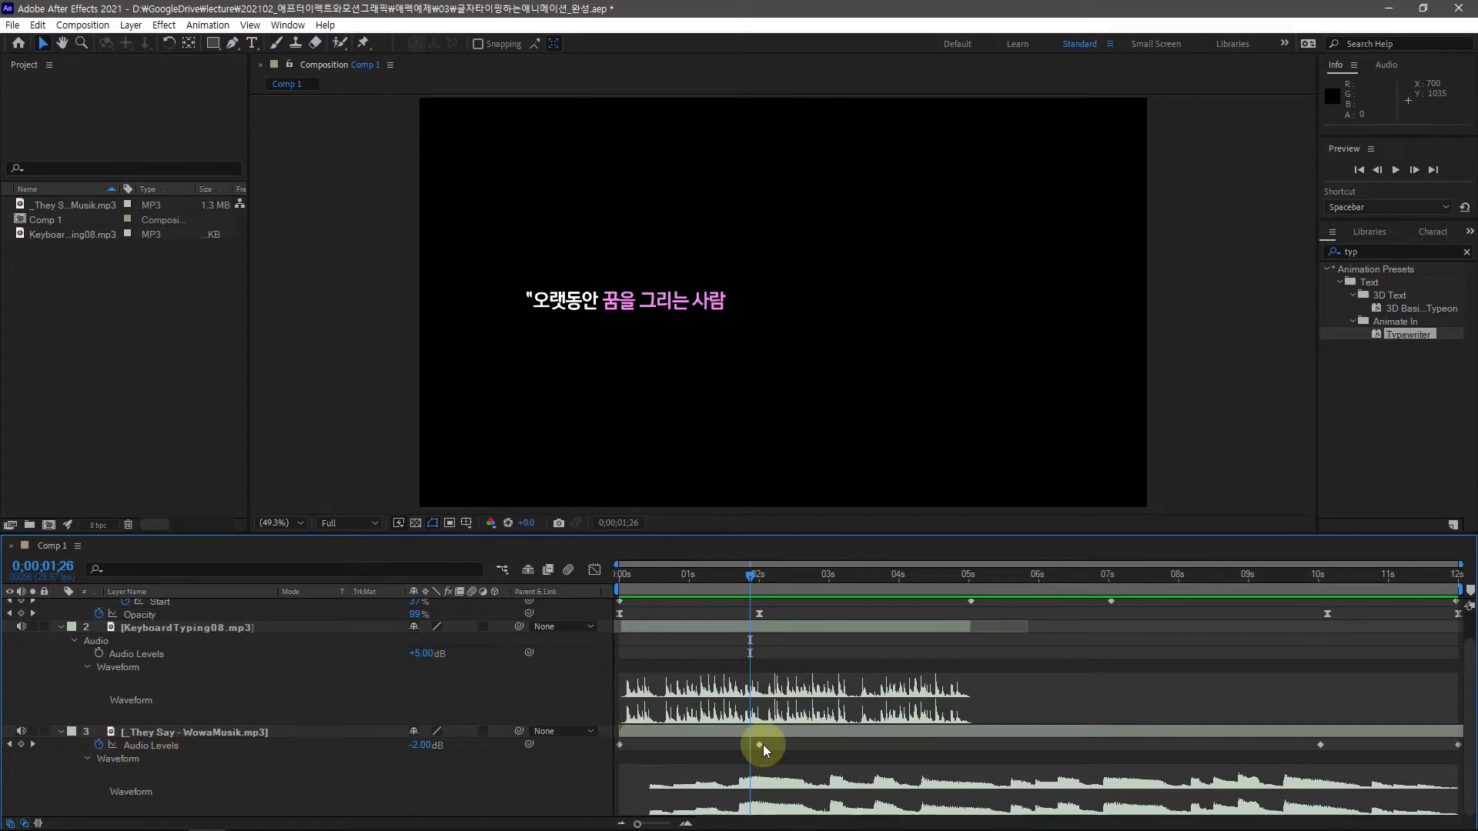
left_click_drag(765, 569, 1410, 594)
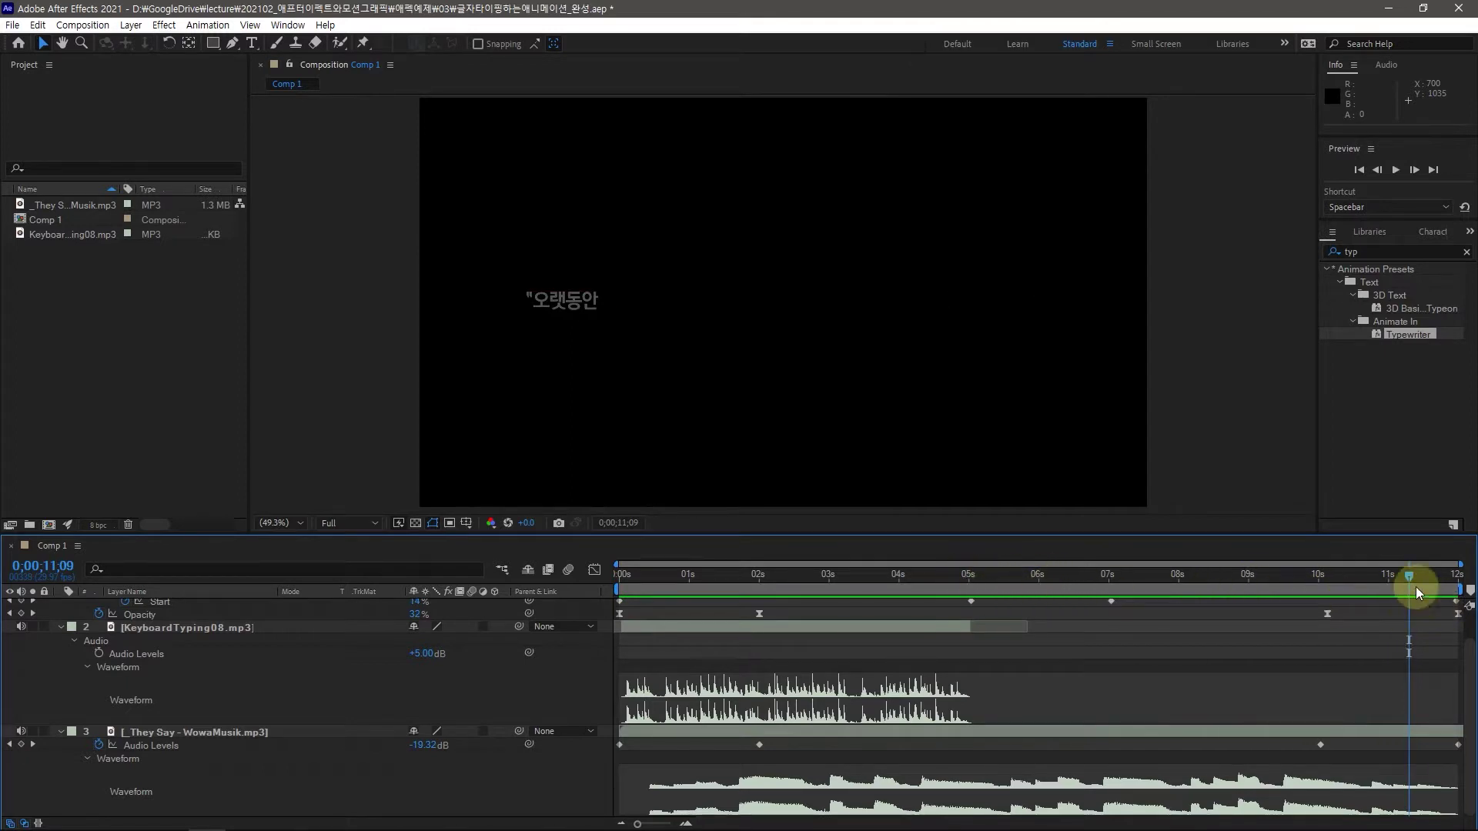
left_click_drag(1413, 574, 731, 581)
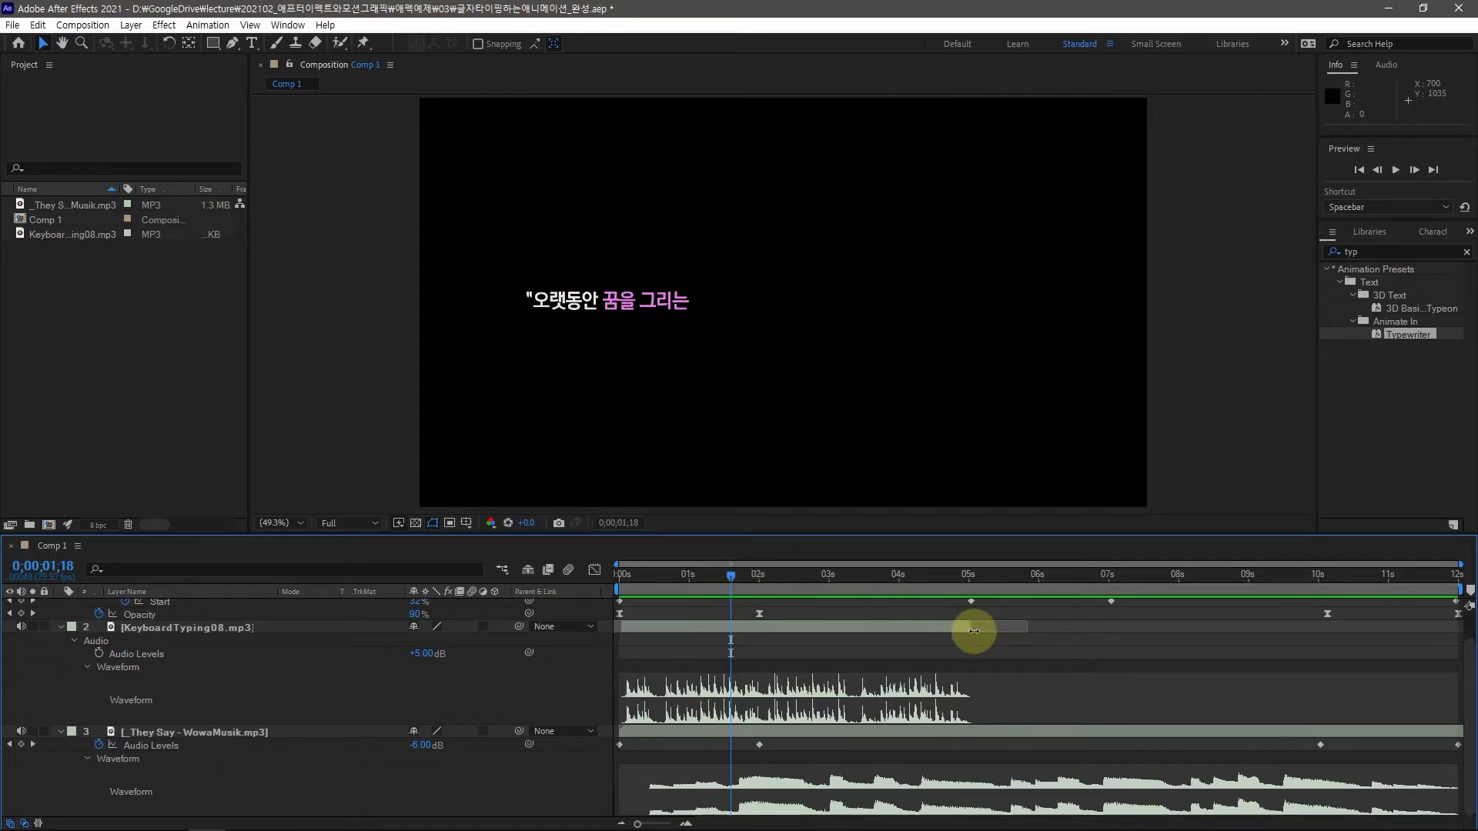
left_click_drag(974, 631, 971, 631)
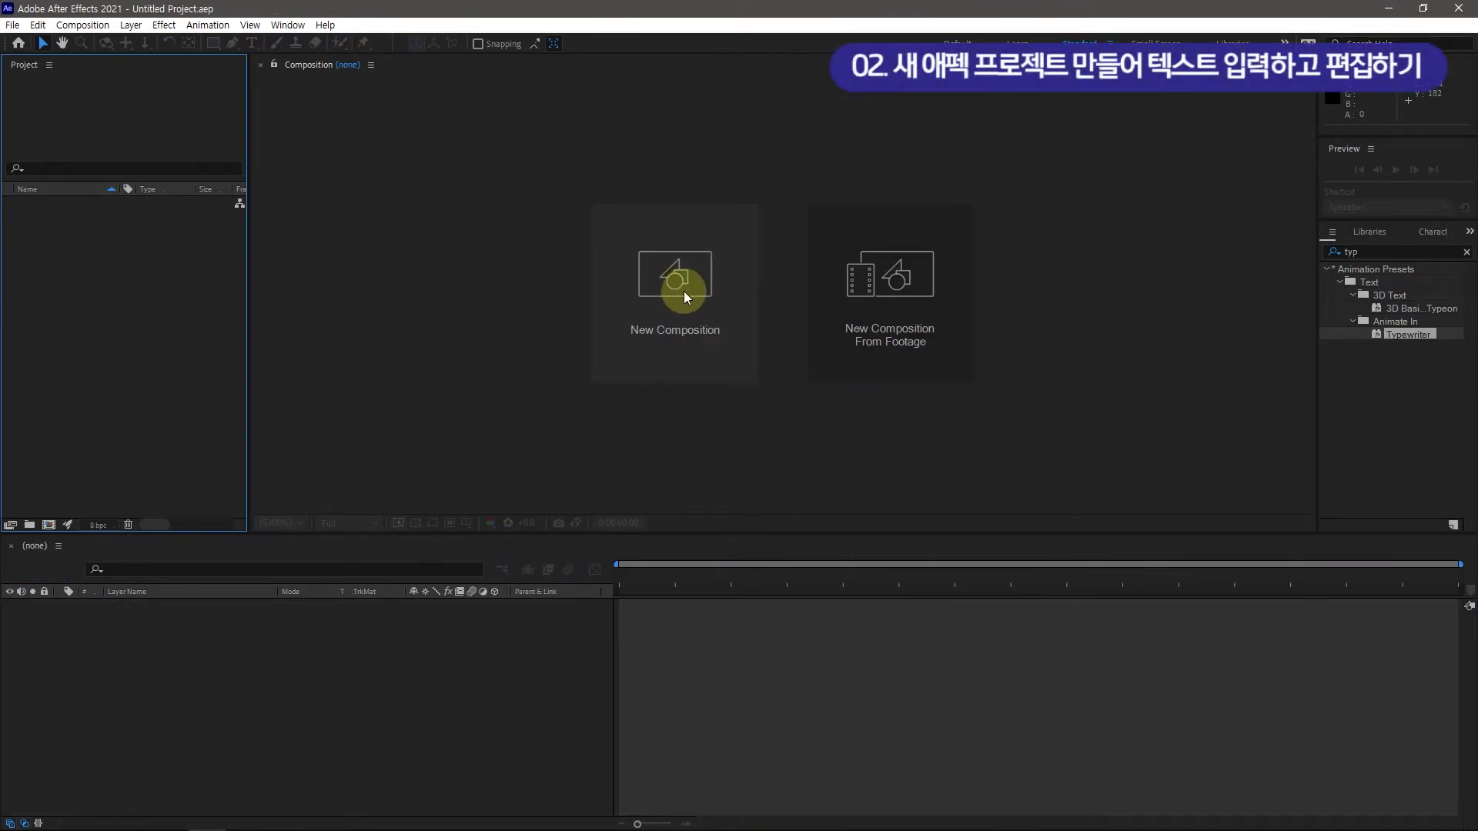
Create a new composition with the HDTV 1080 29.97 preset and a duration of 12 seconds
left_click(681, 279)
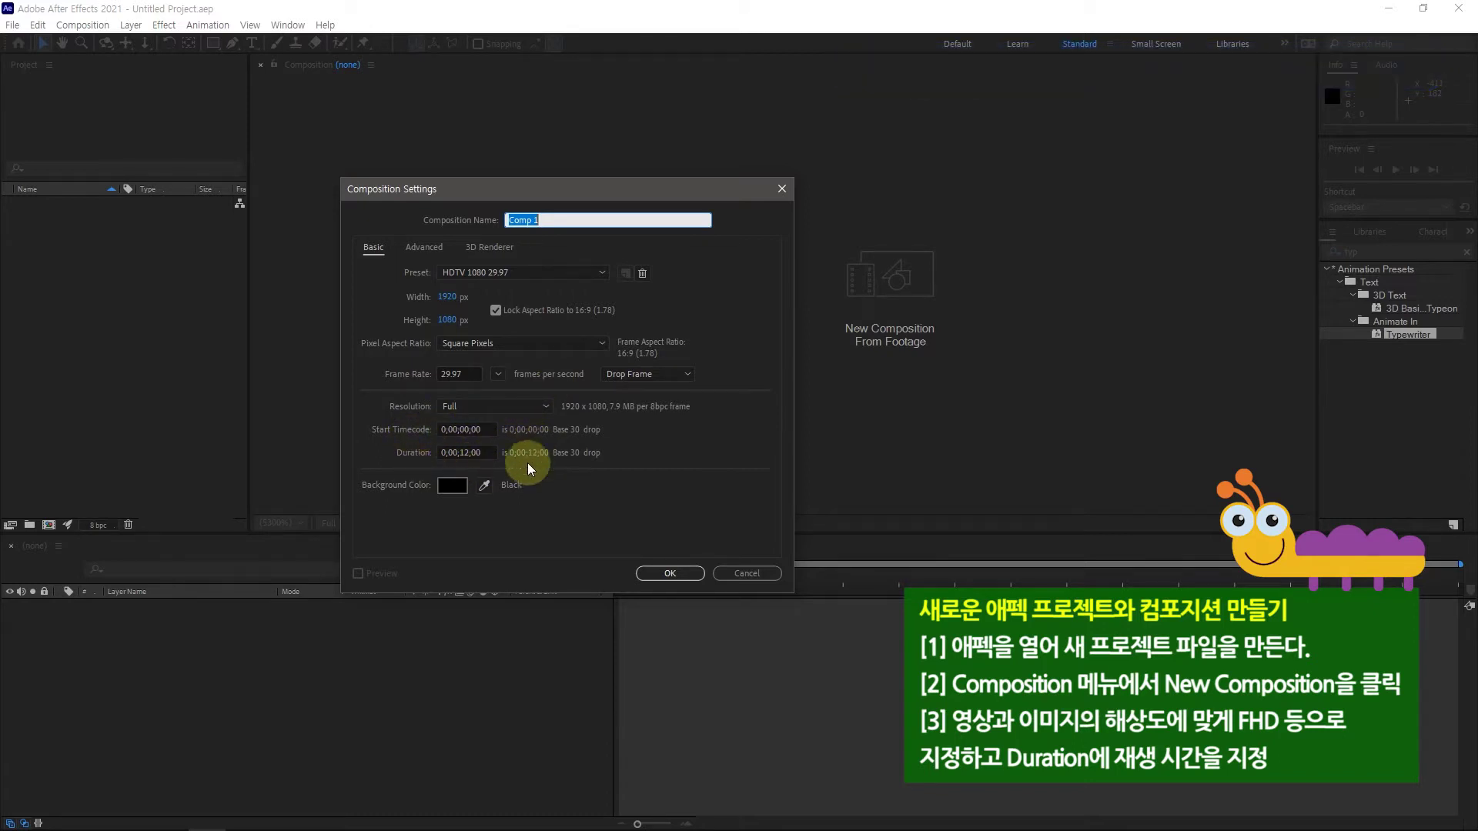
left_click(670, 573)
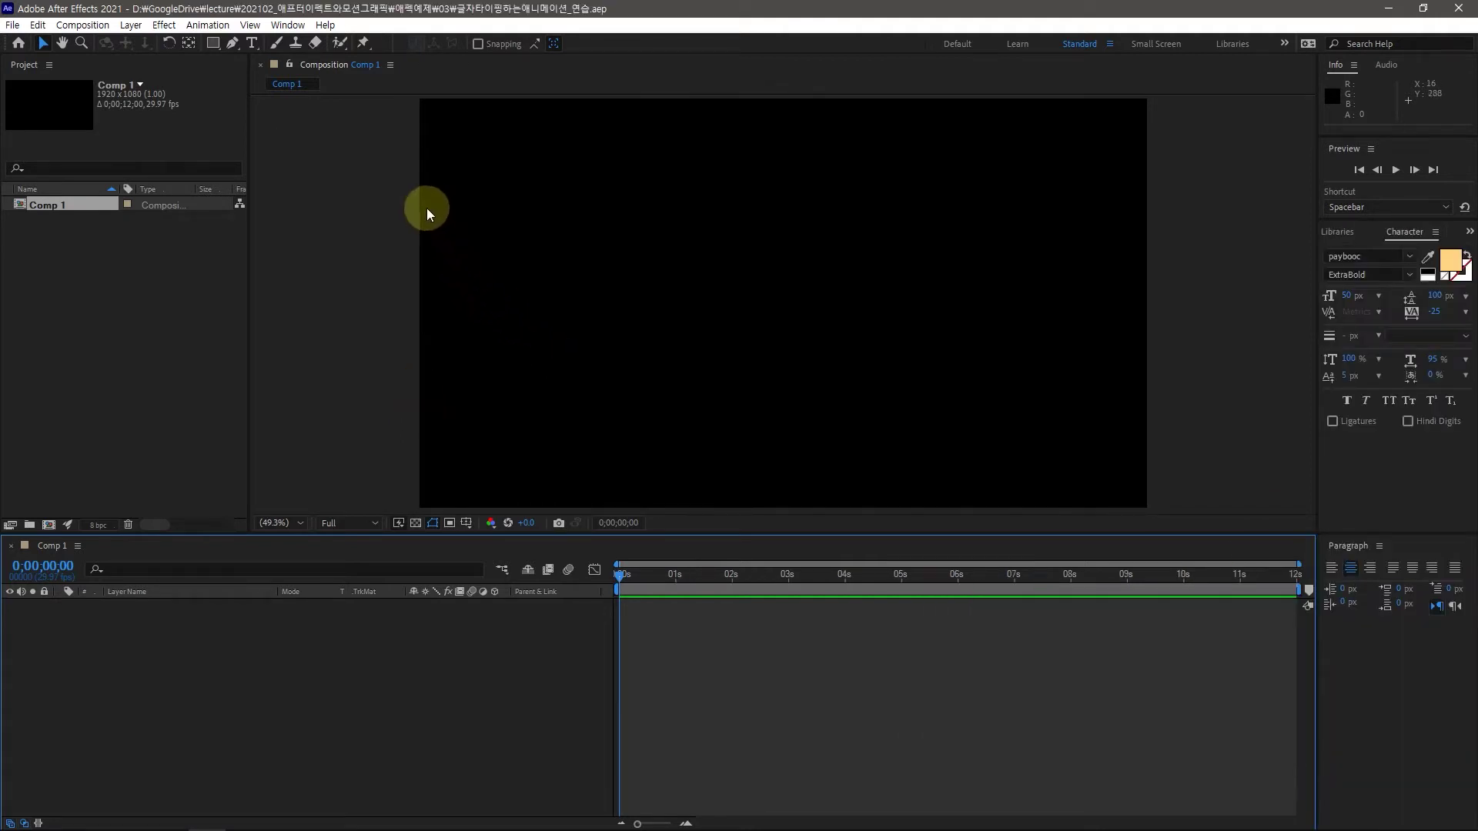
Add a text layer reading "오랫동안 꿈을 그리는 사람은 마침내 그 꿈을 닮아 간다."- 앙드레 말로
left_click(254, 43)
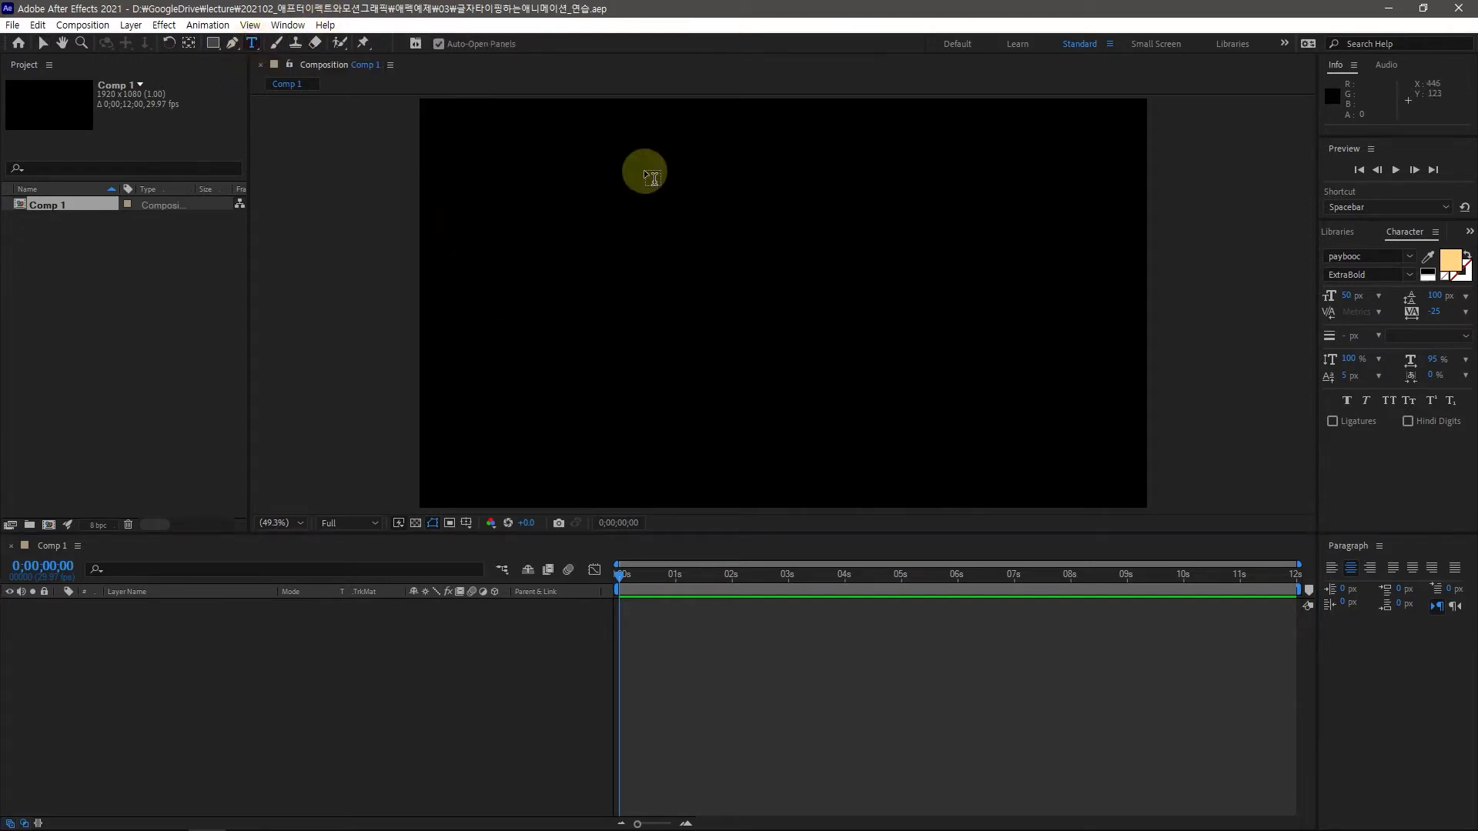
left_click(565, 293)
type("\"오랫동안 꿈을 그리는 사람은 마침내 그 꿈을 닮아 간다.\"- 앙드레 말로")
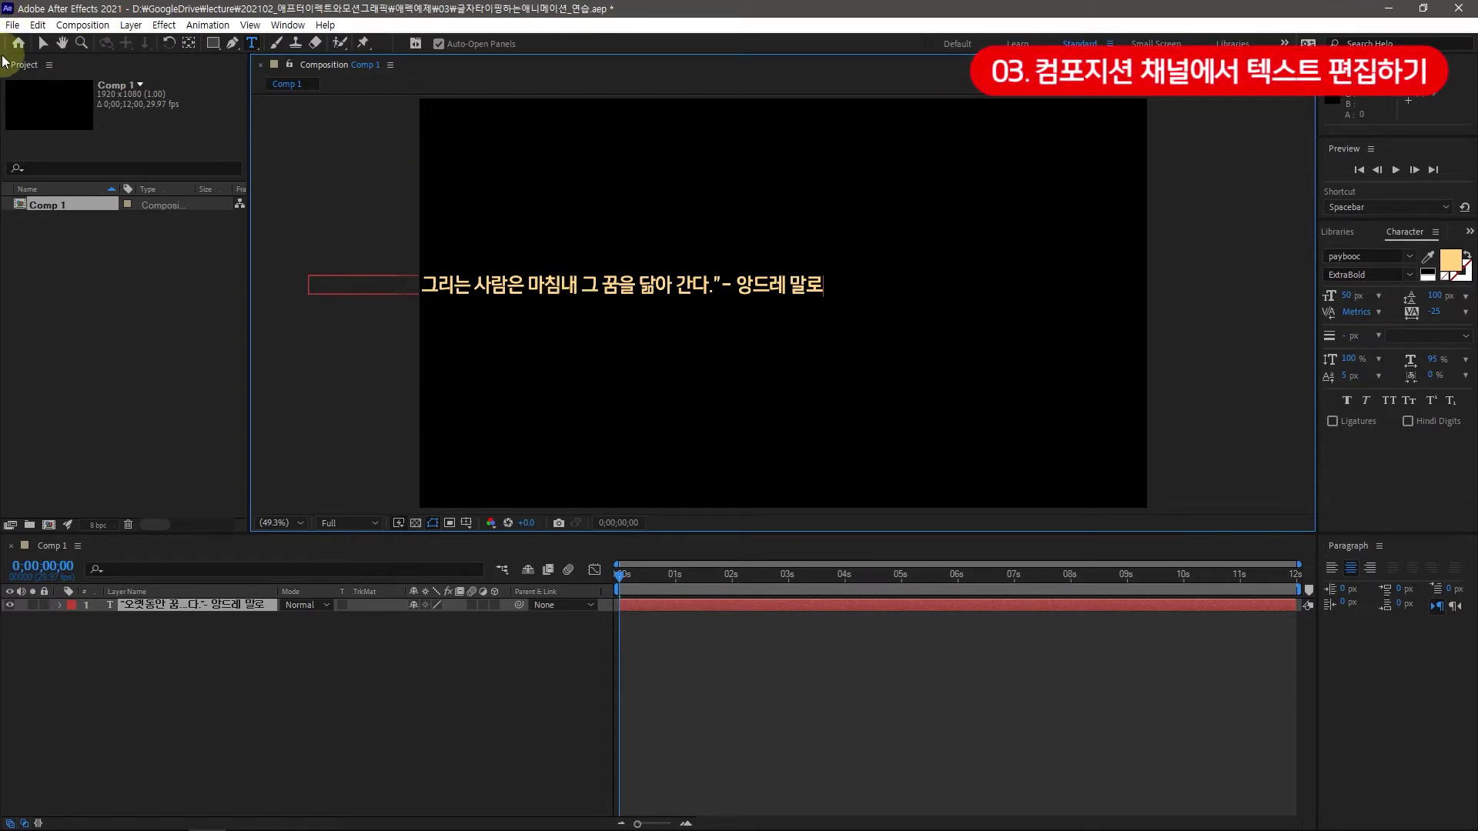
Turn on the Title/Action Safe guides and move the quote text to the centre of the composition
left_click(42, 43)
left_click_drag(669, 285, 868, 296)
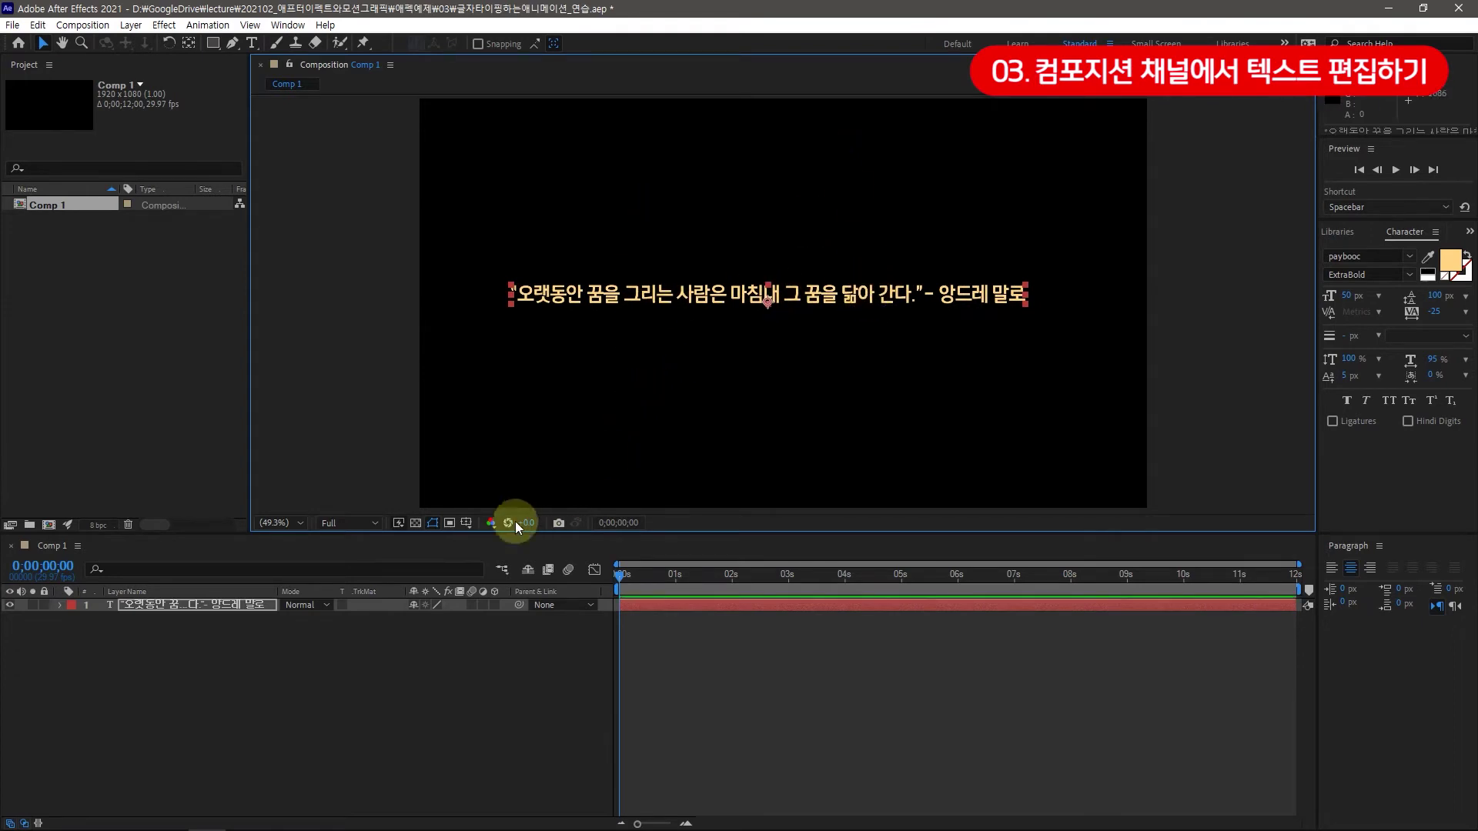
left_click(466, 524)
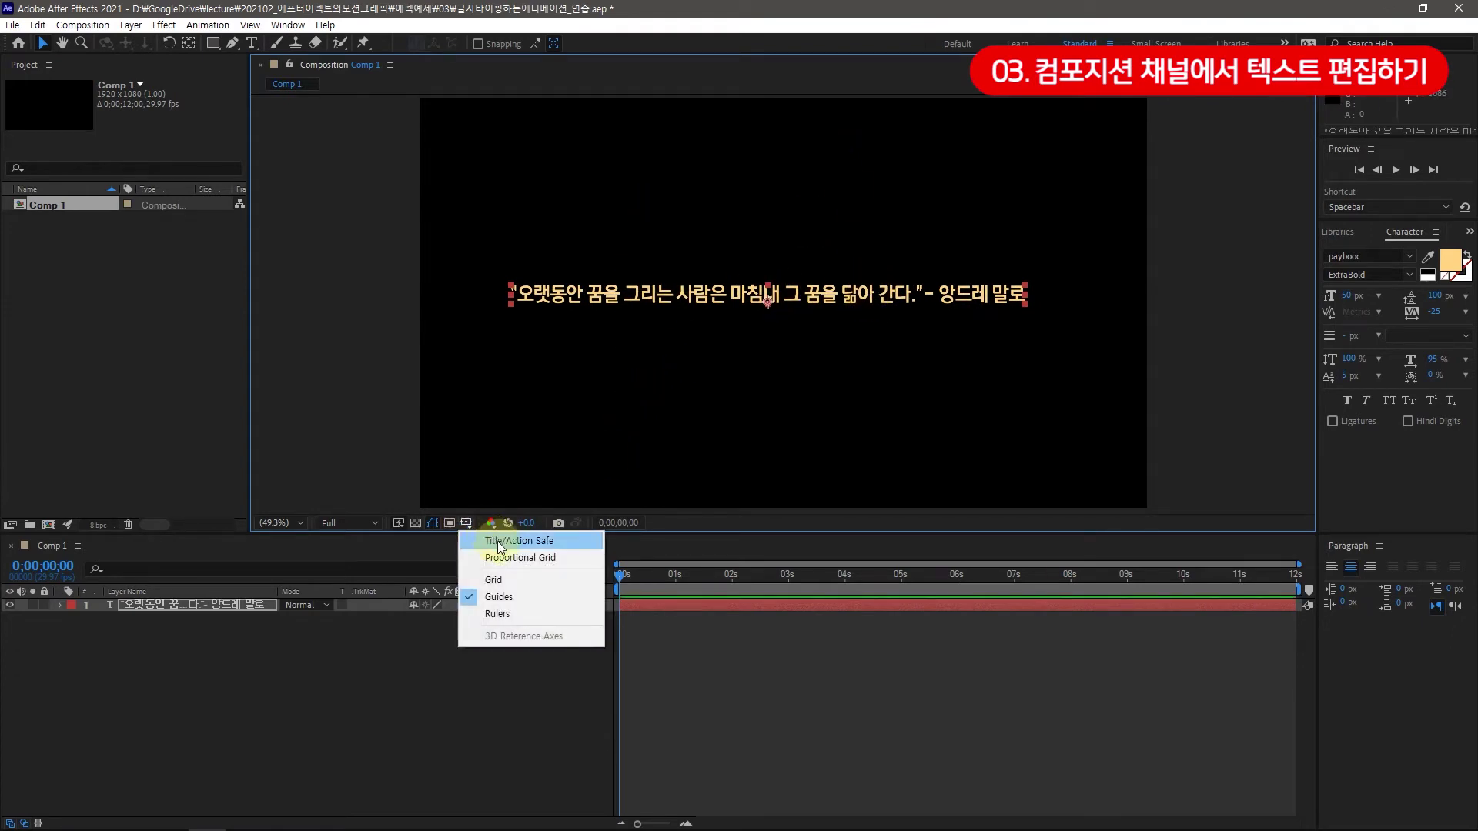
left_click(527, 545)
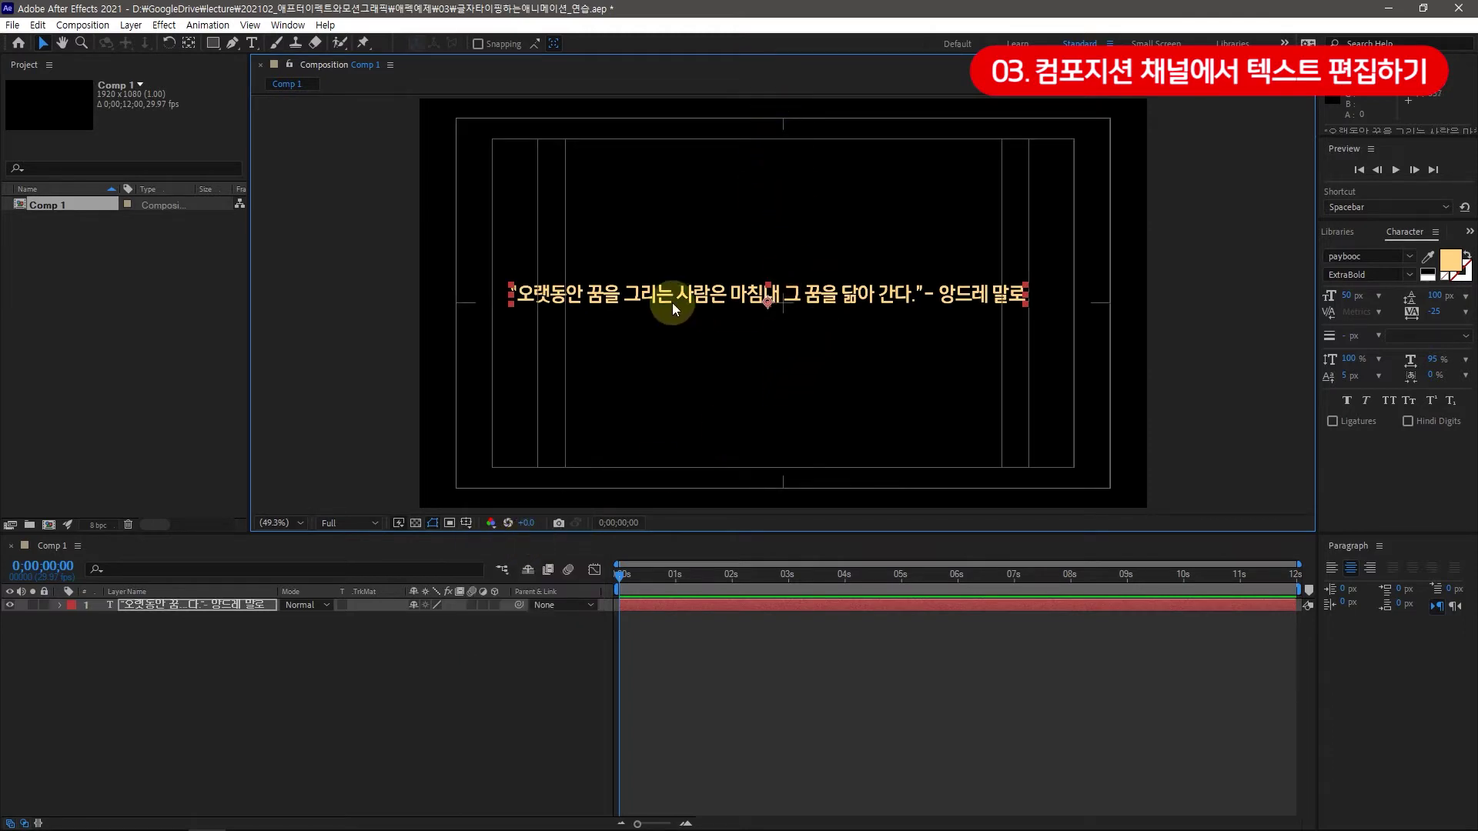
left_click_drag(672, 303, 681, 306)
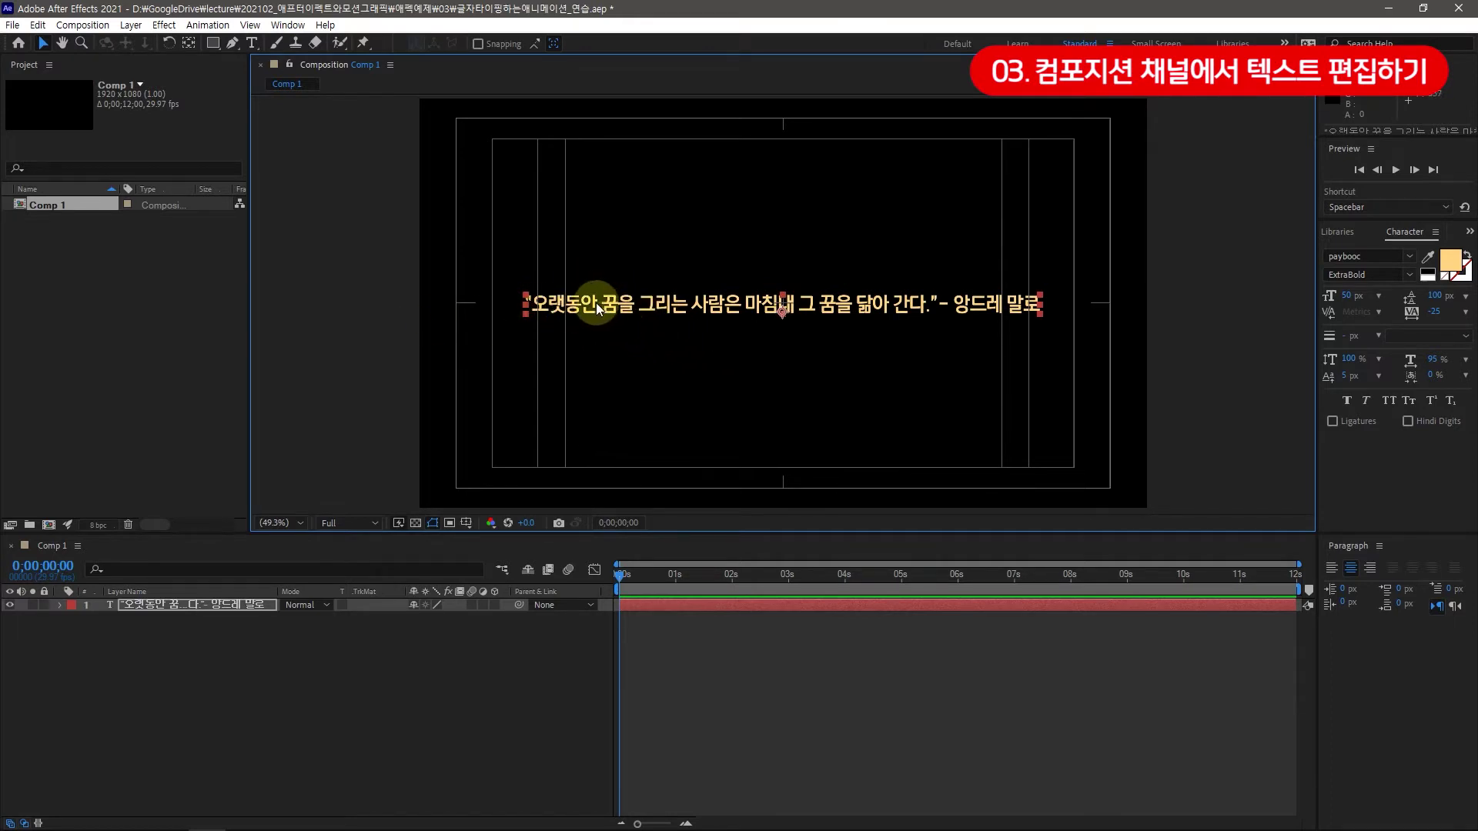
Set the fill color of the opening word "오랫동안" and its quotation mark to white, FFFFFF
left_click(251, 43)
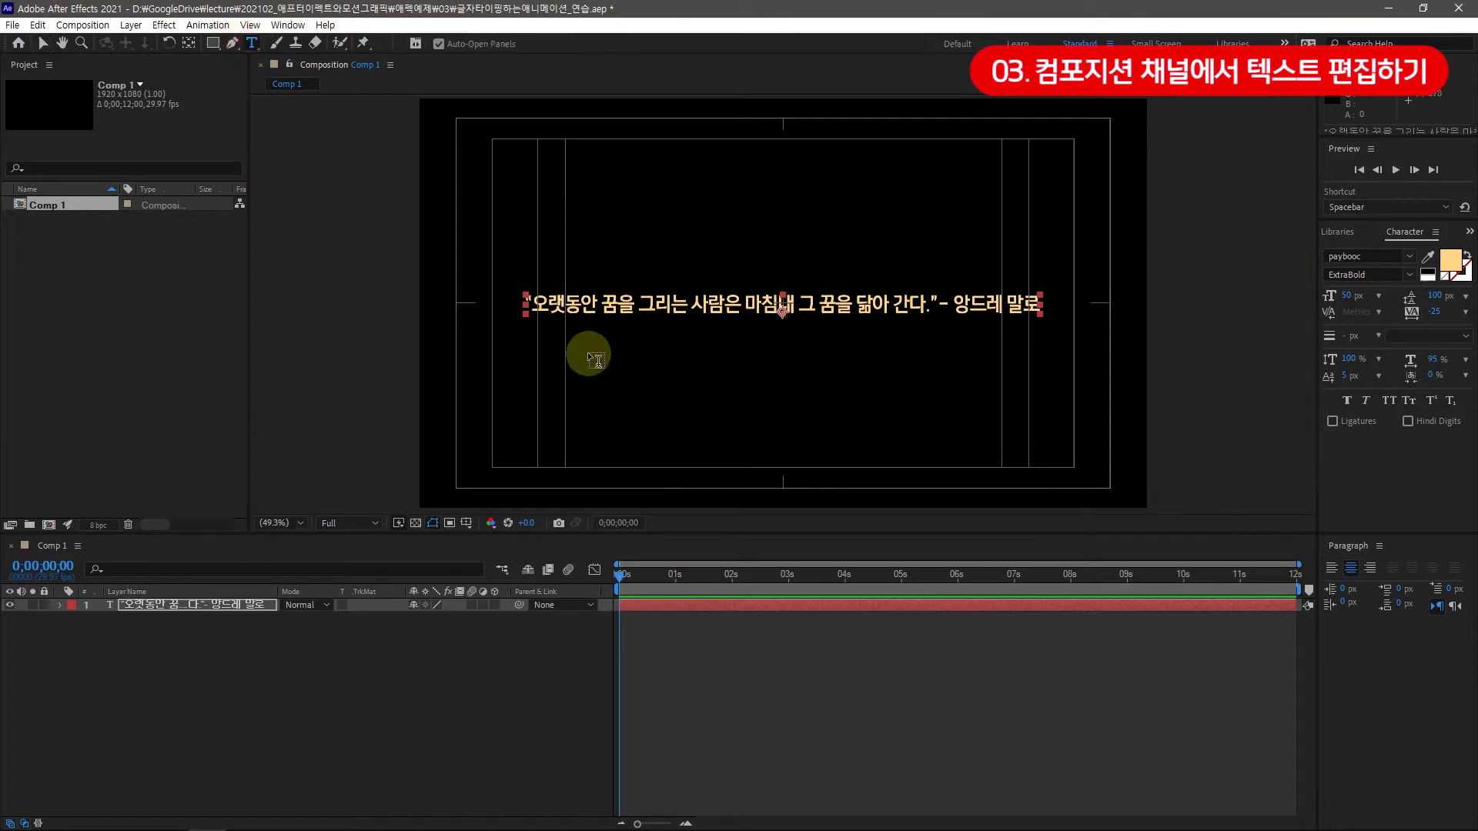
left_click_drag(526, 302, 589, 309)
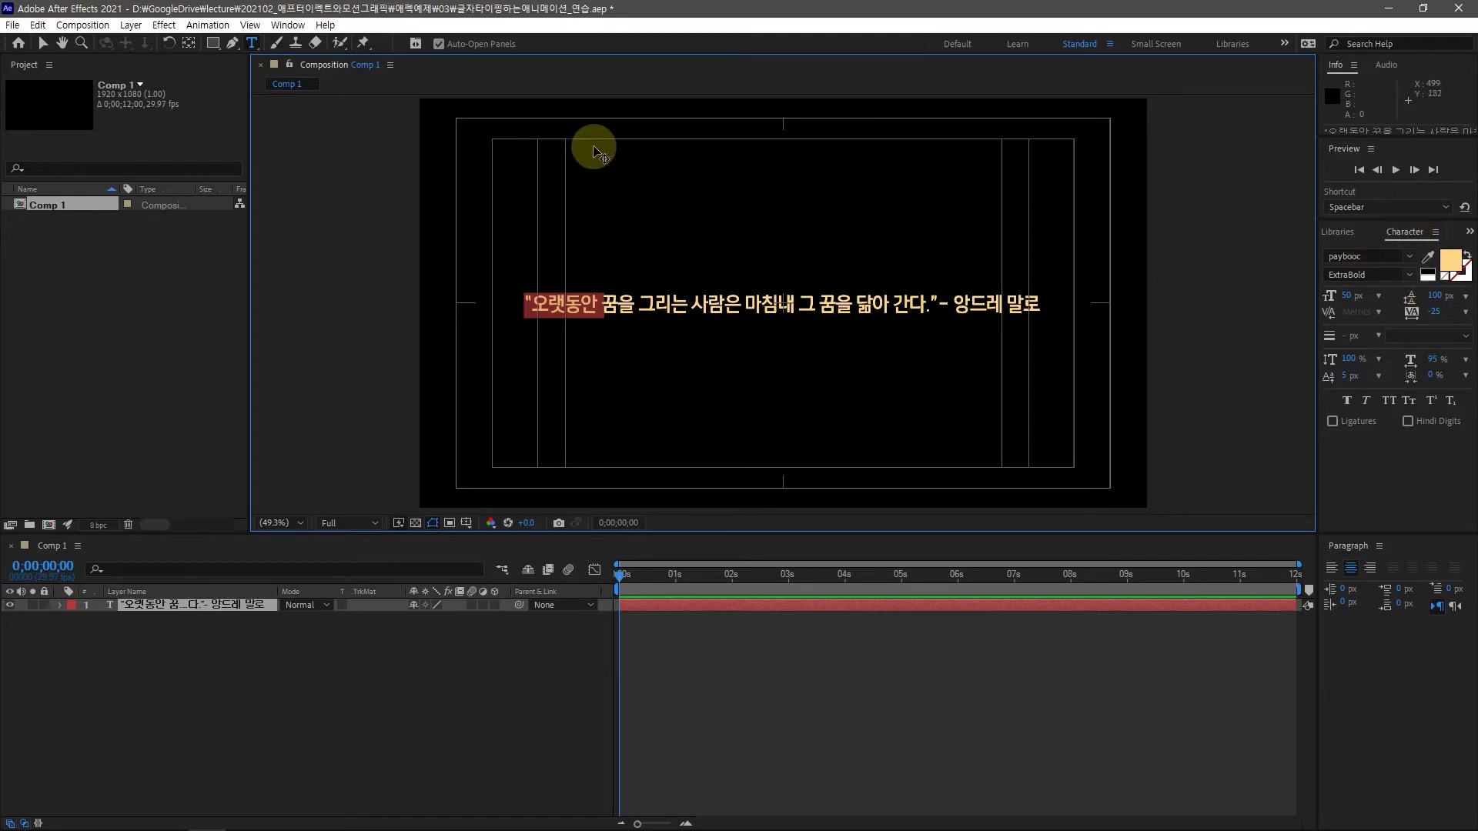
left_click(288, 27)
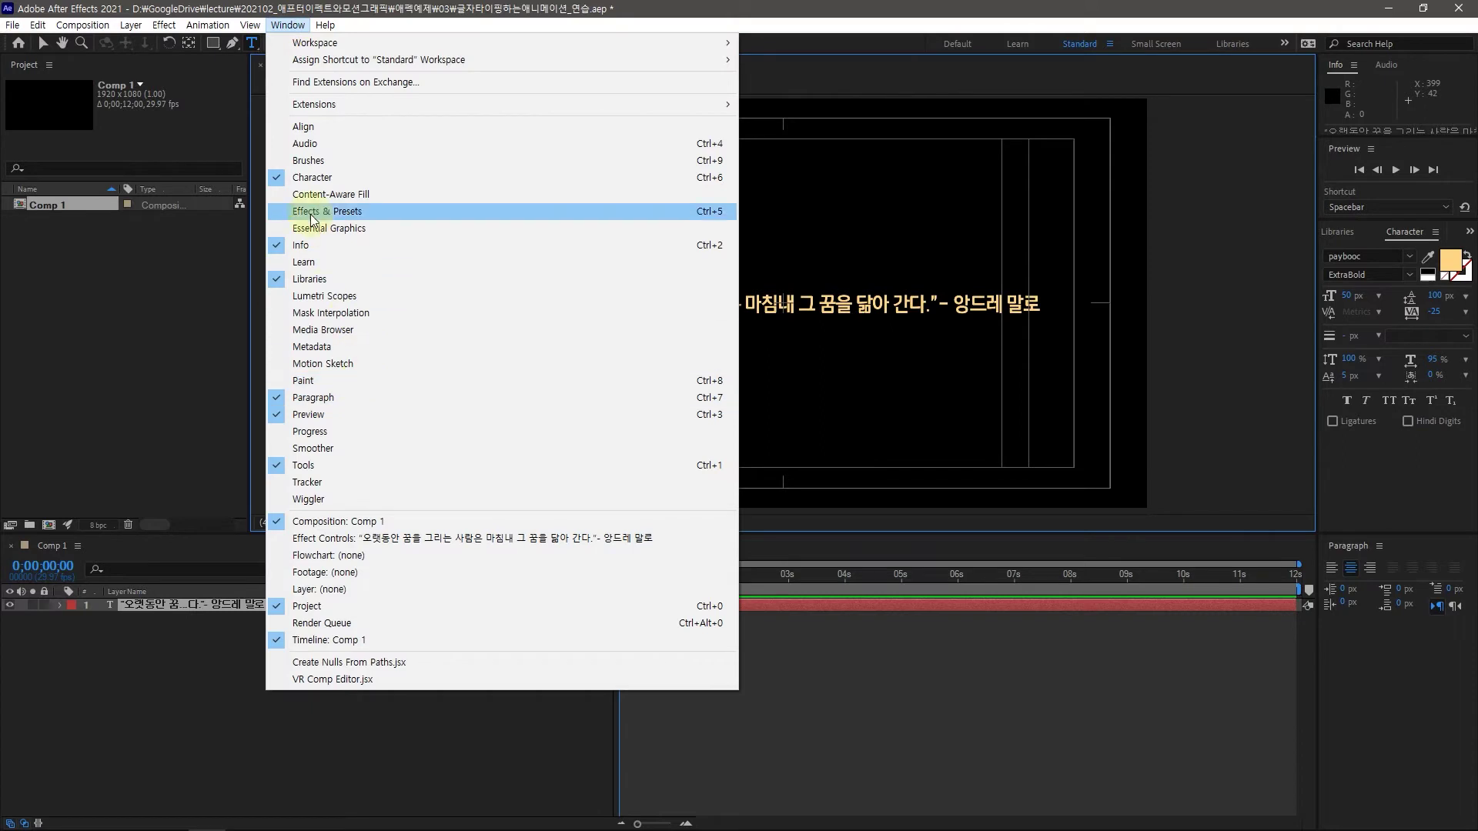
left_click(1404, 234)
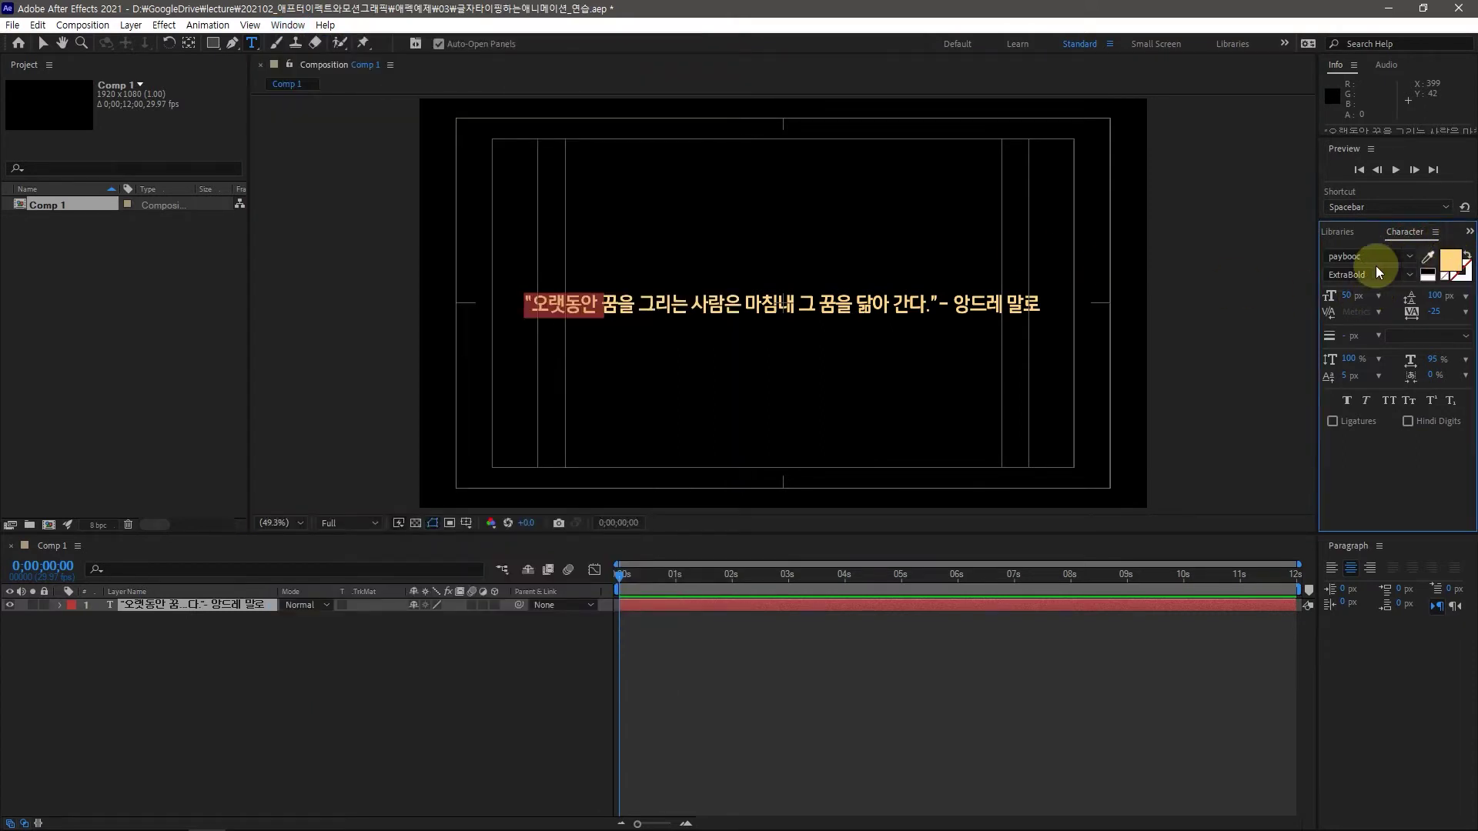
left_click(1455, 264)
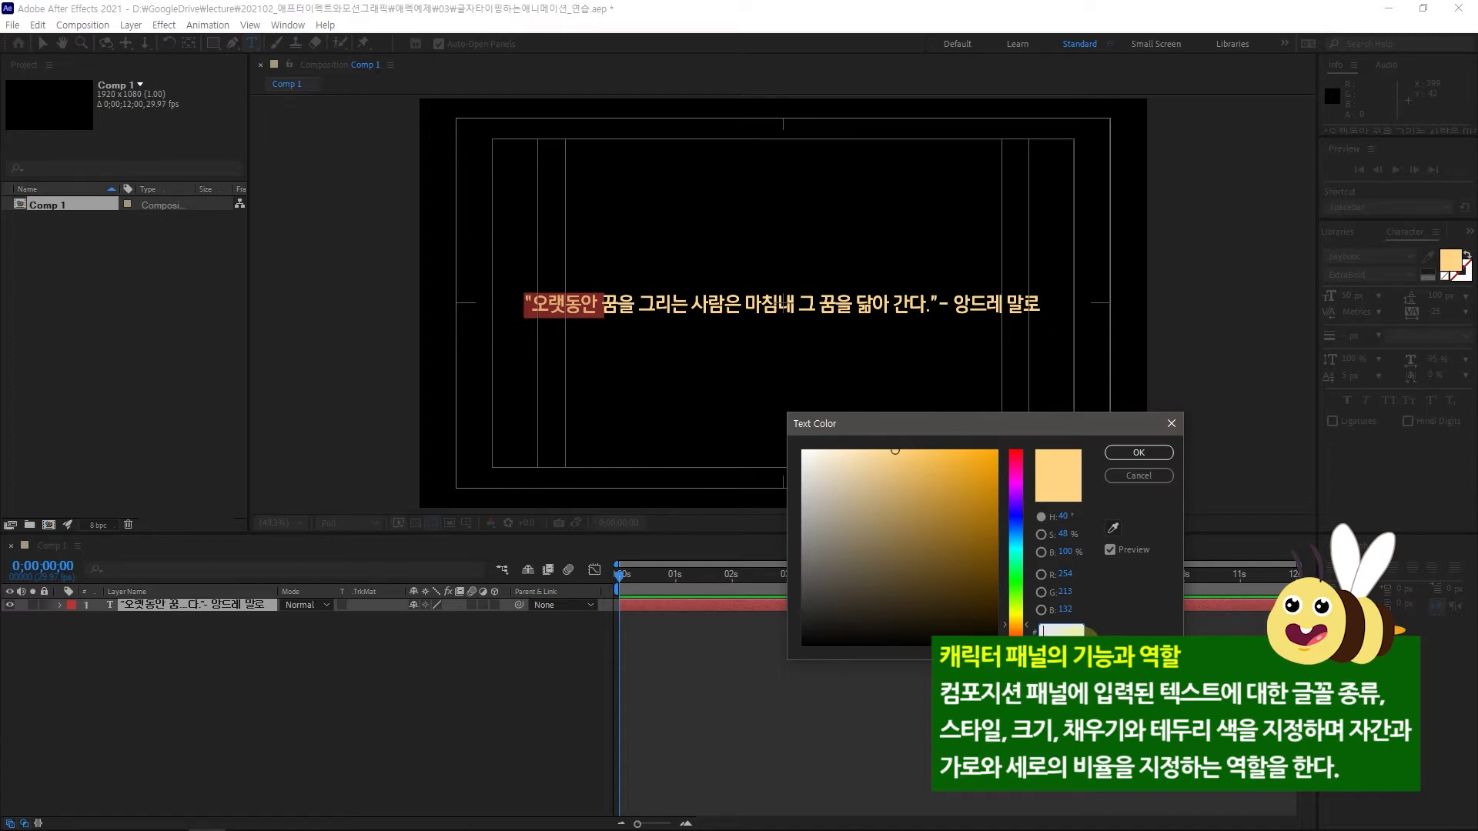
type("FFFFFF")
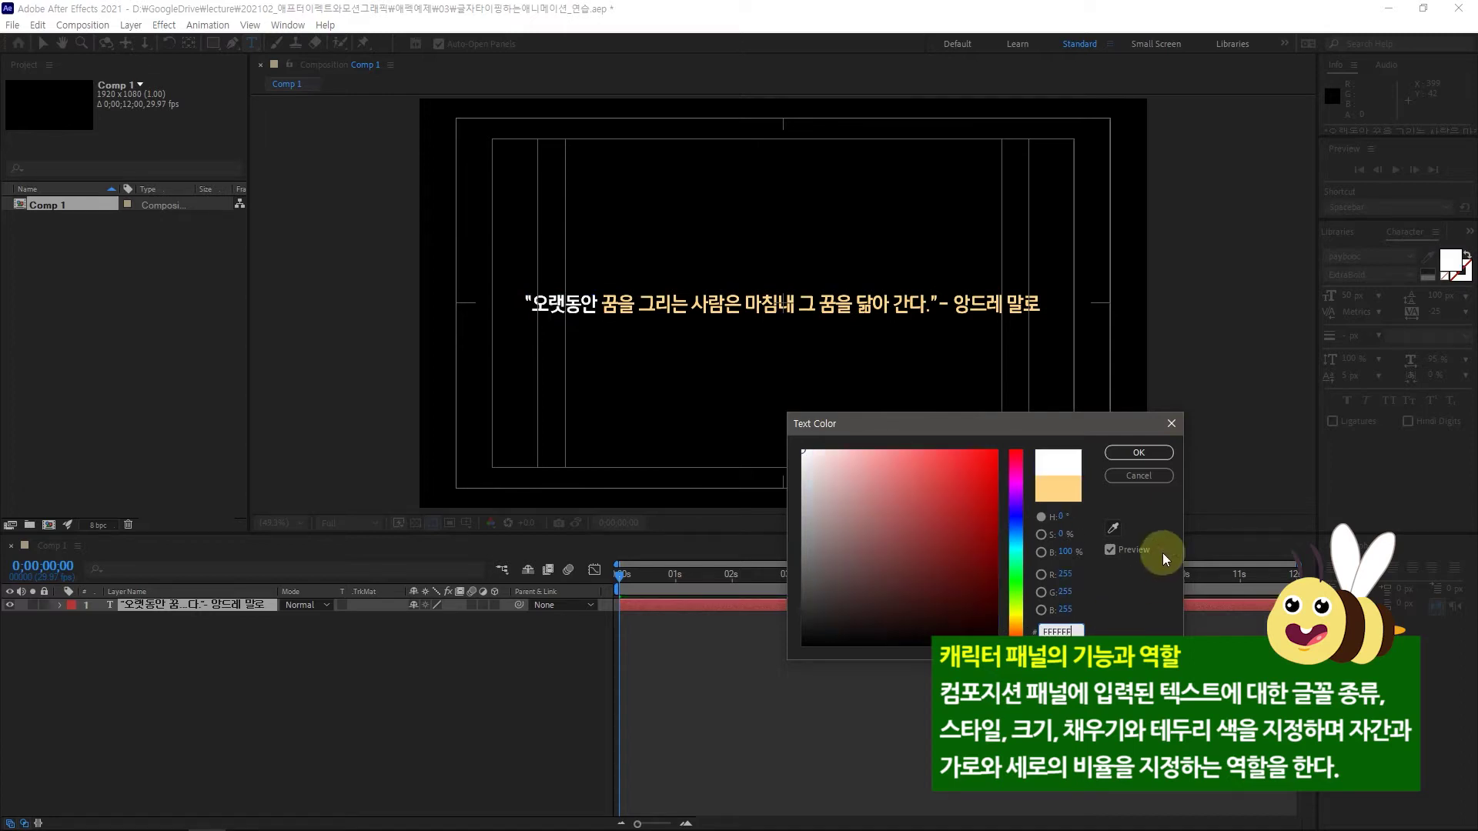
left_click(1139, 452)
Set the fill color of the phrase "마침내 그 꿈을 닮아 간다." to white, FFFFFF
left_click(687, 307)
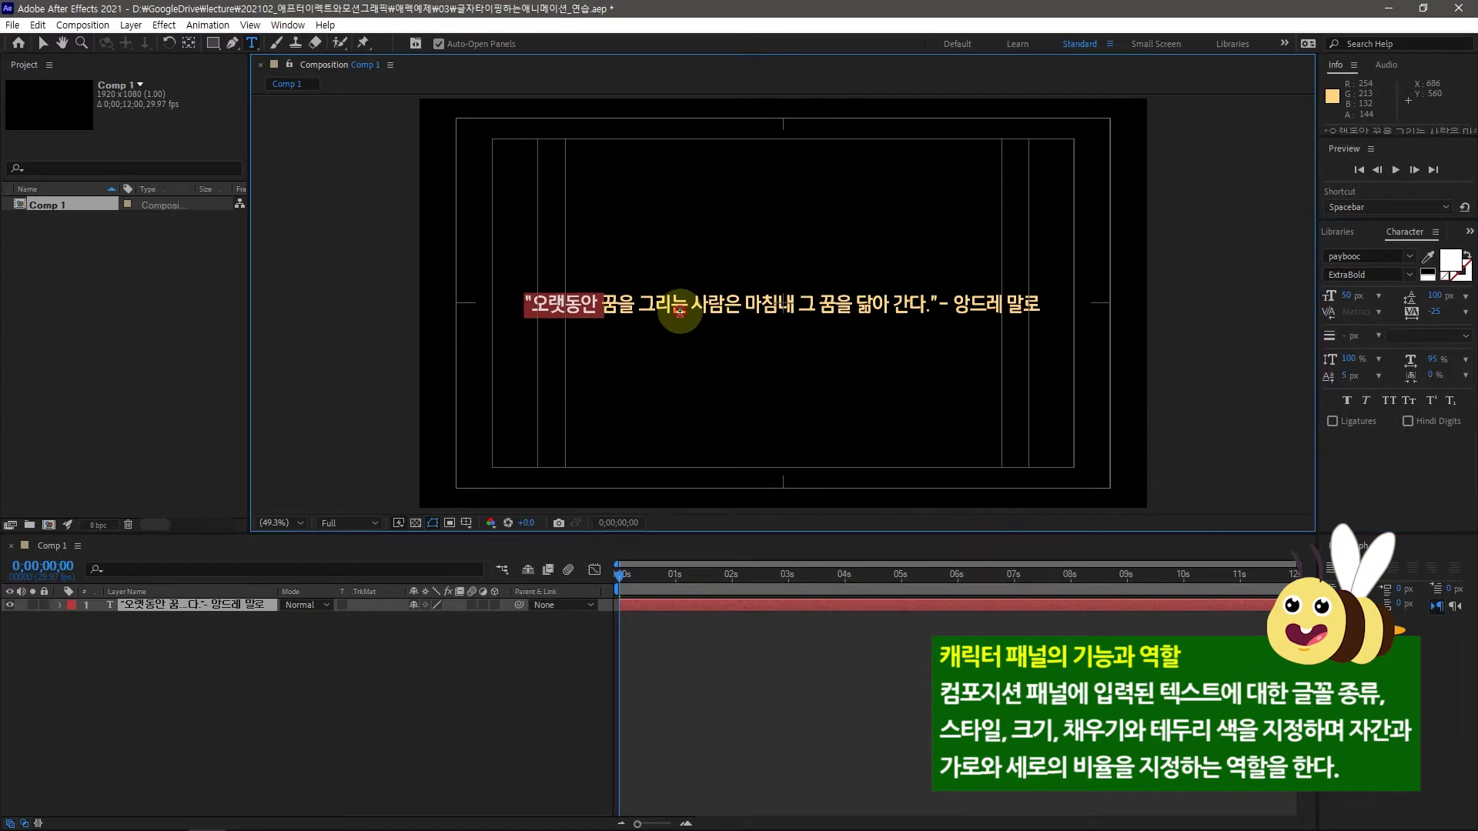
left_click_drag(744, 306, 934, 302)
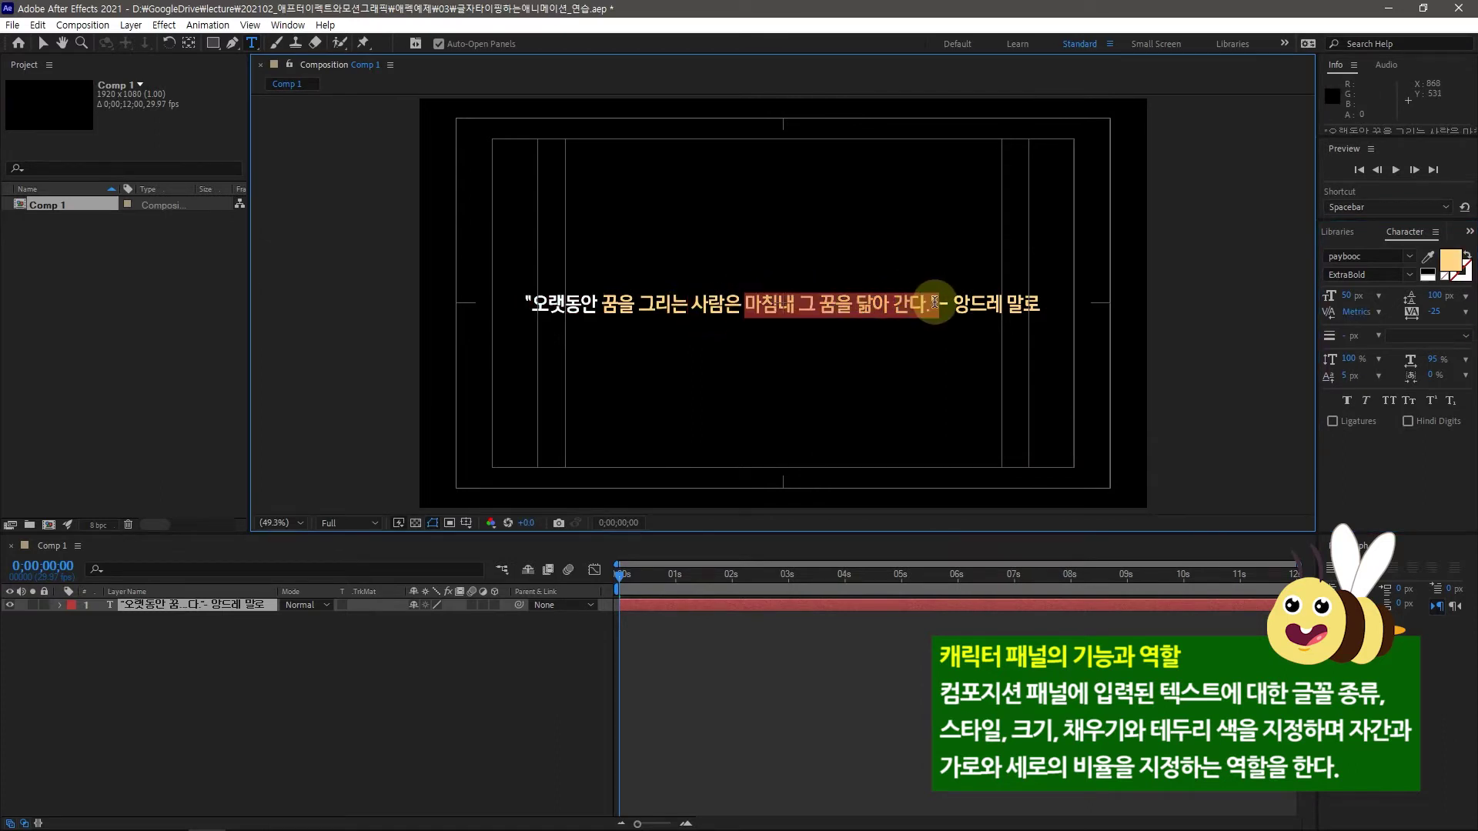
left_click(1450, 260)
type("FF")
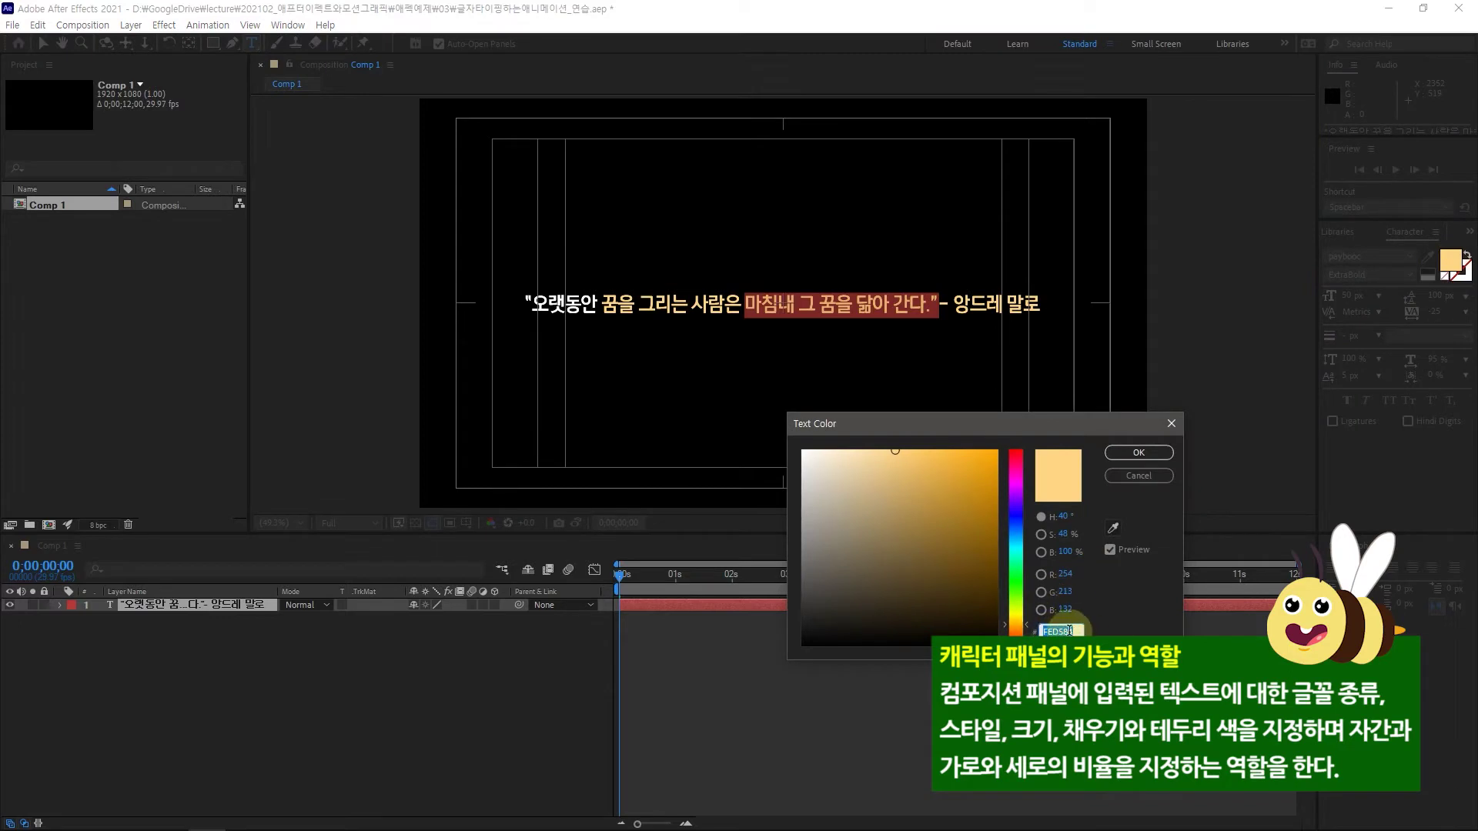
type("FFFF")
left_click(1161, 451)
Set the fill color of the attribution "- 앙드레 말로" to yellow, FFFF00, and finish text editing
left_click_drag(939, 308, 1065, 310)
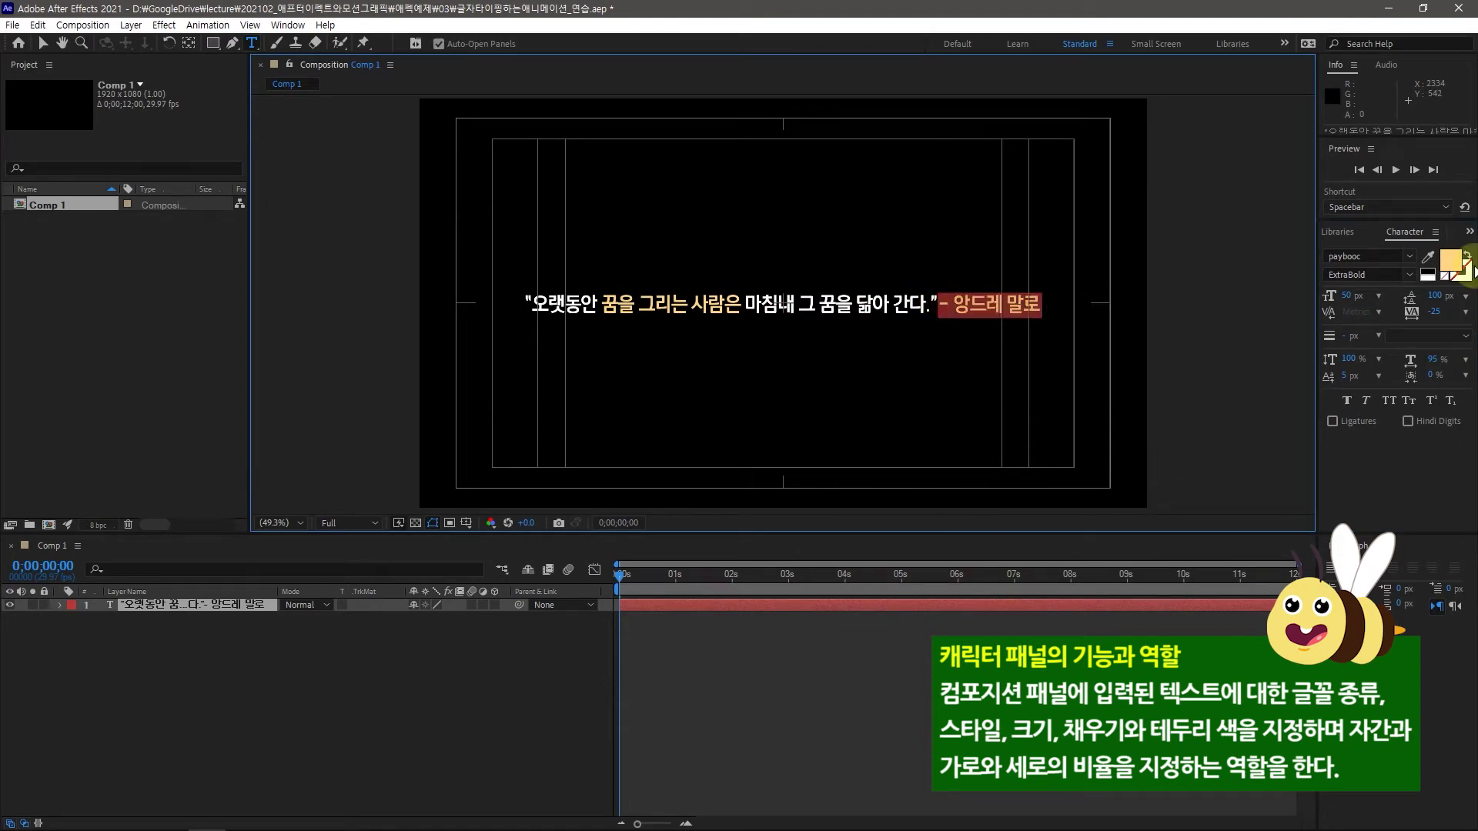
left_click(1451, 260)
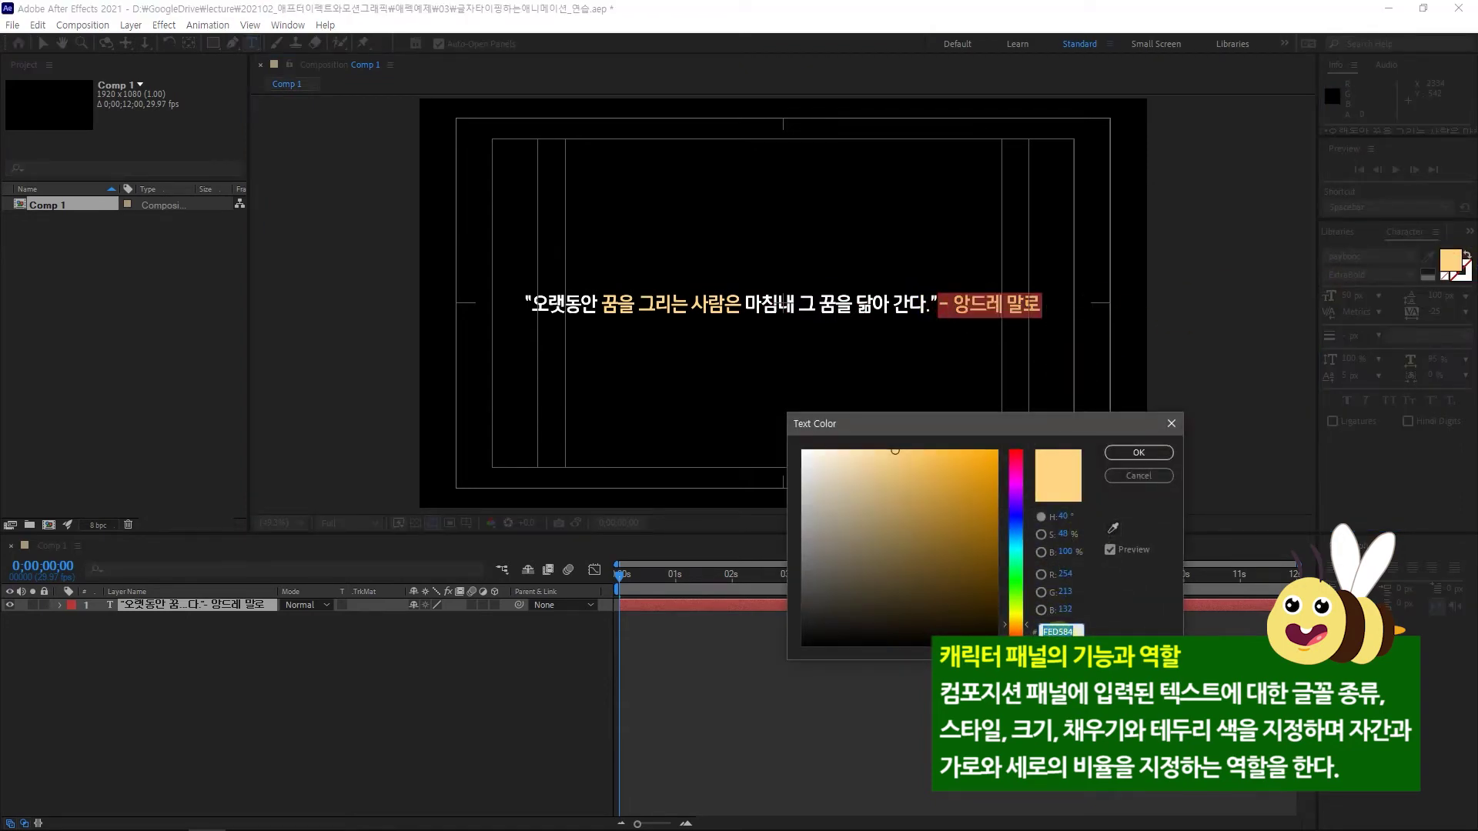
type("00FFFF")
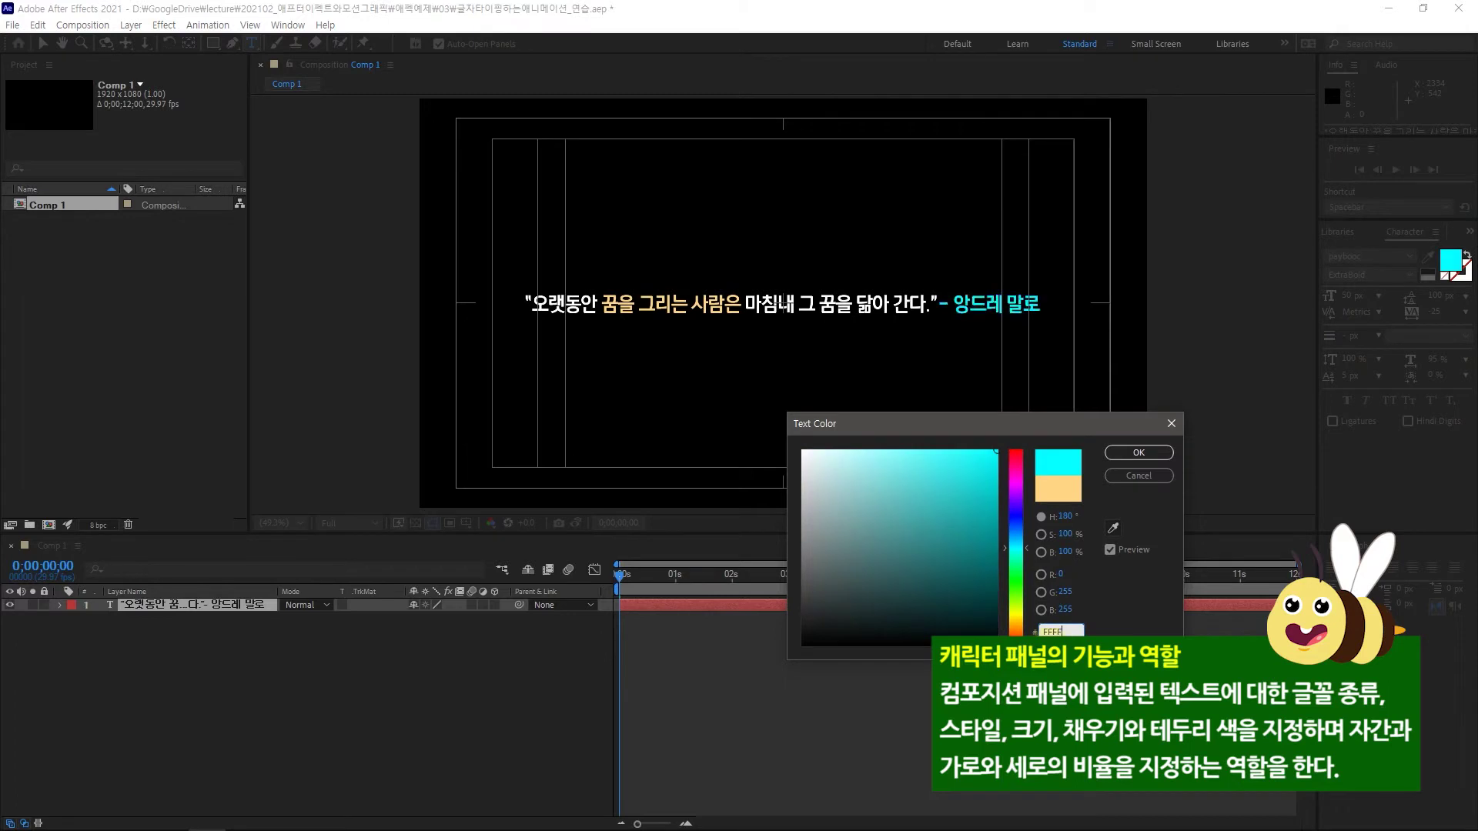
type("FFFF00")
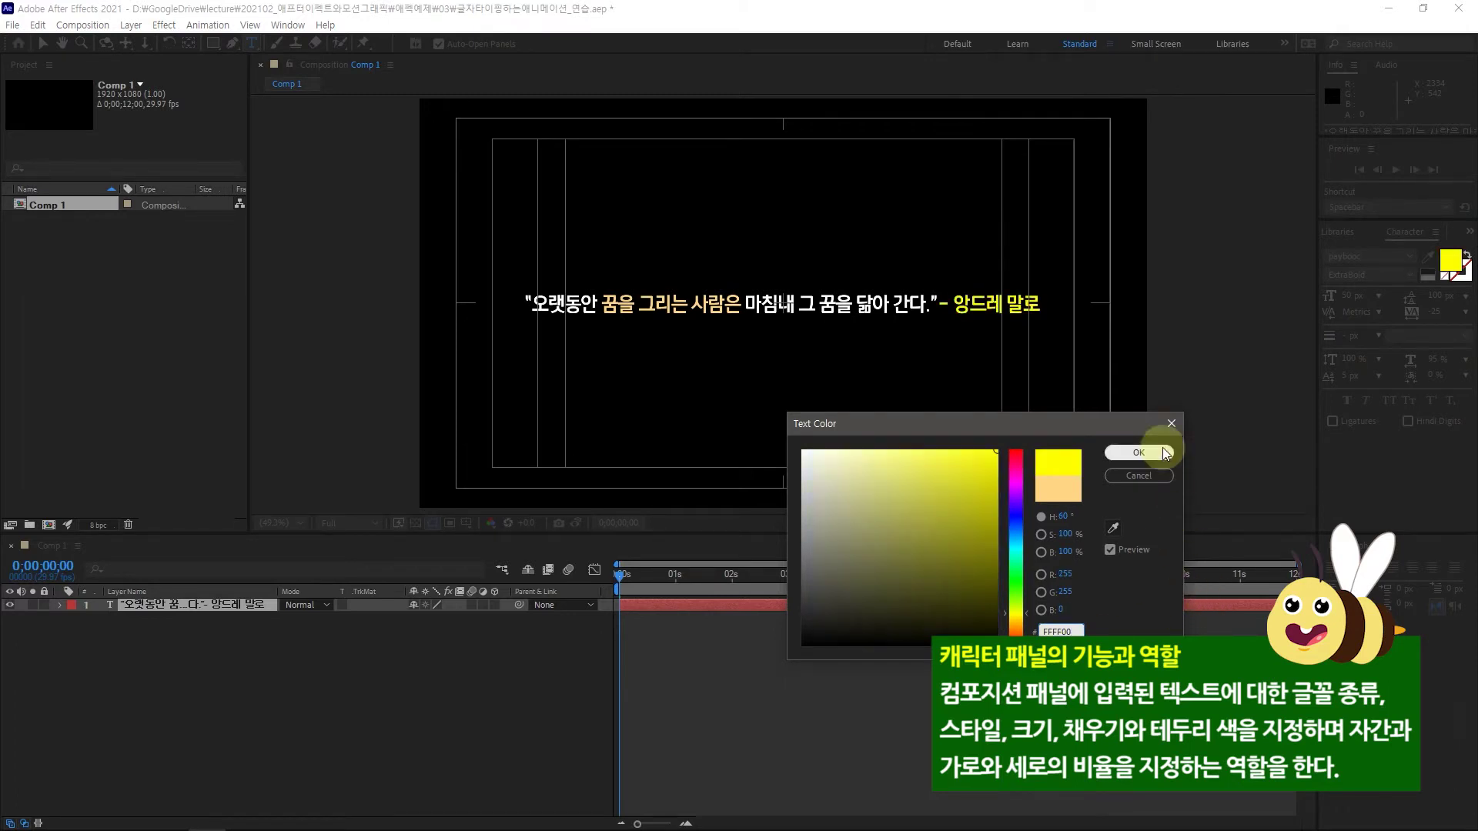
left_click(1138, 452)
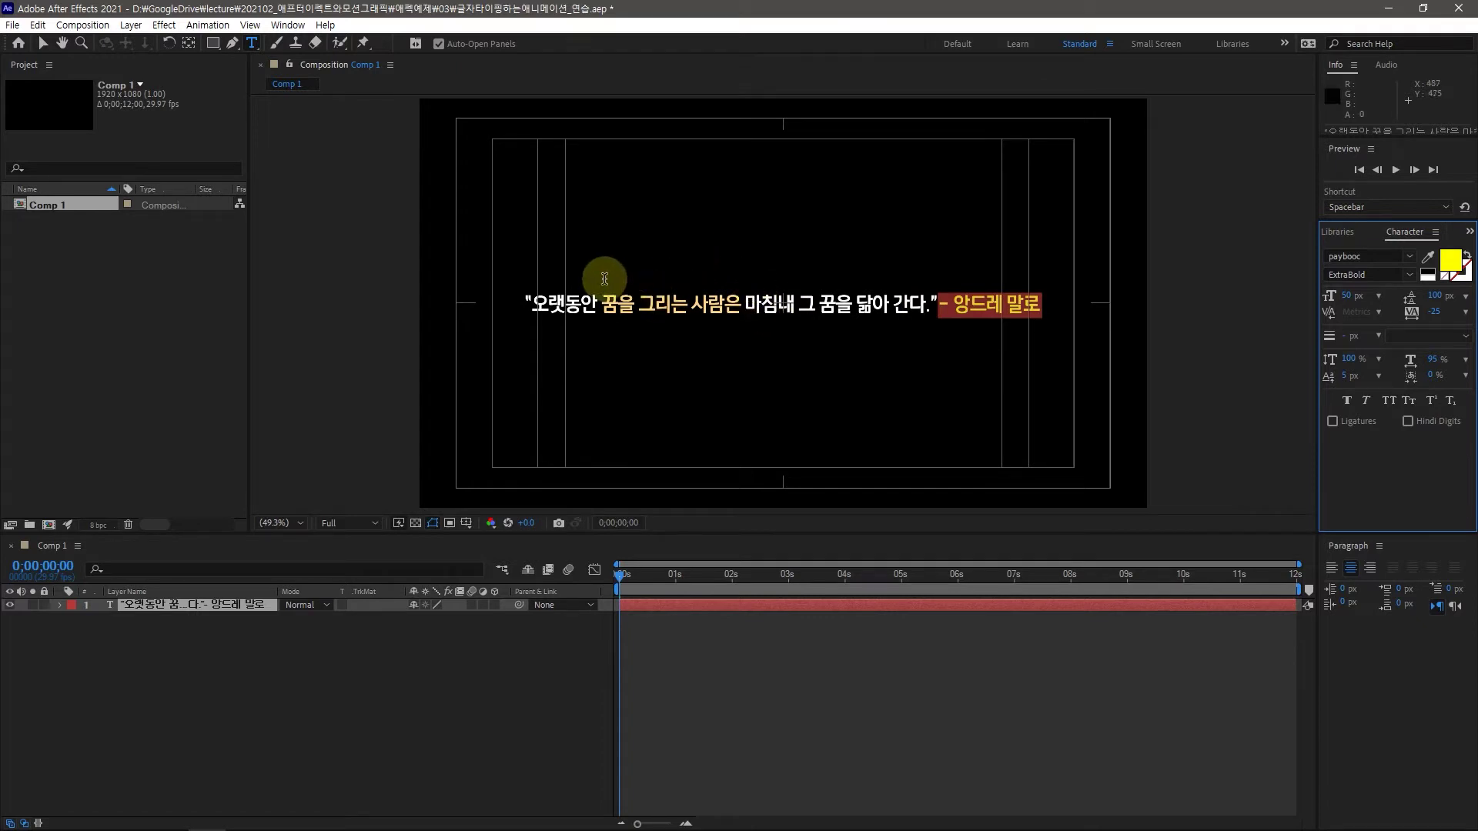
left_click(44, 43)
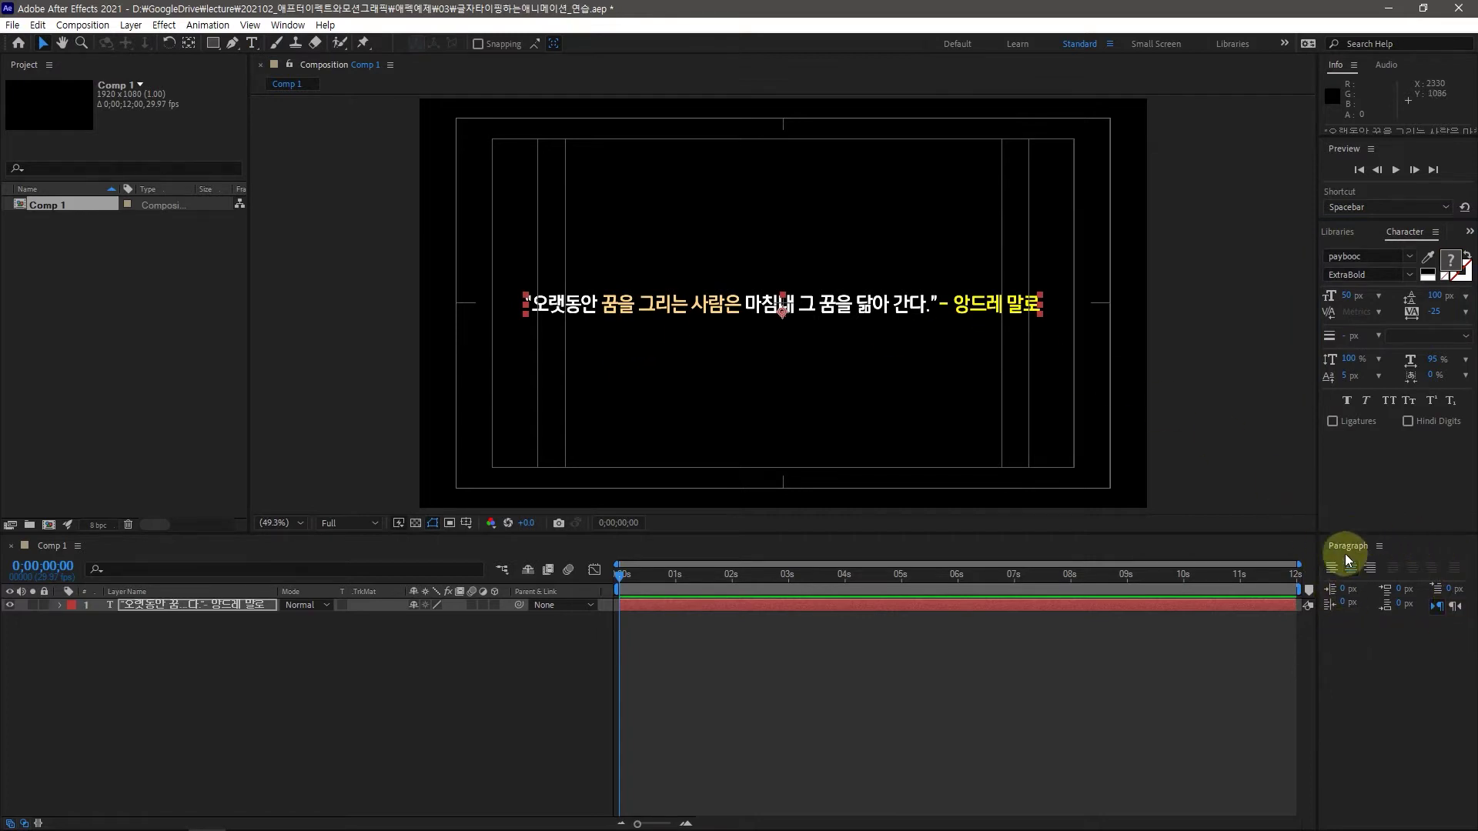
Try left and right paragraph alignment on the quote text and return it to centre alignment
left_click(287, 25)
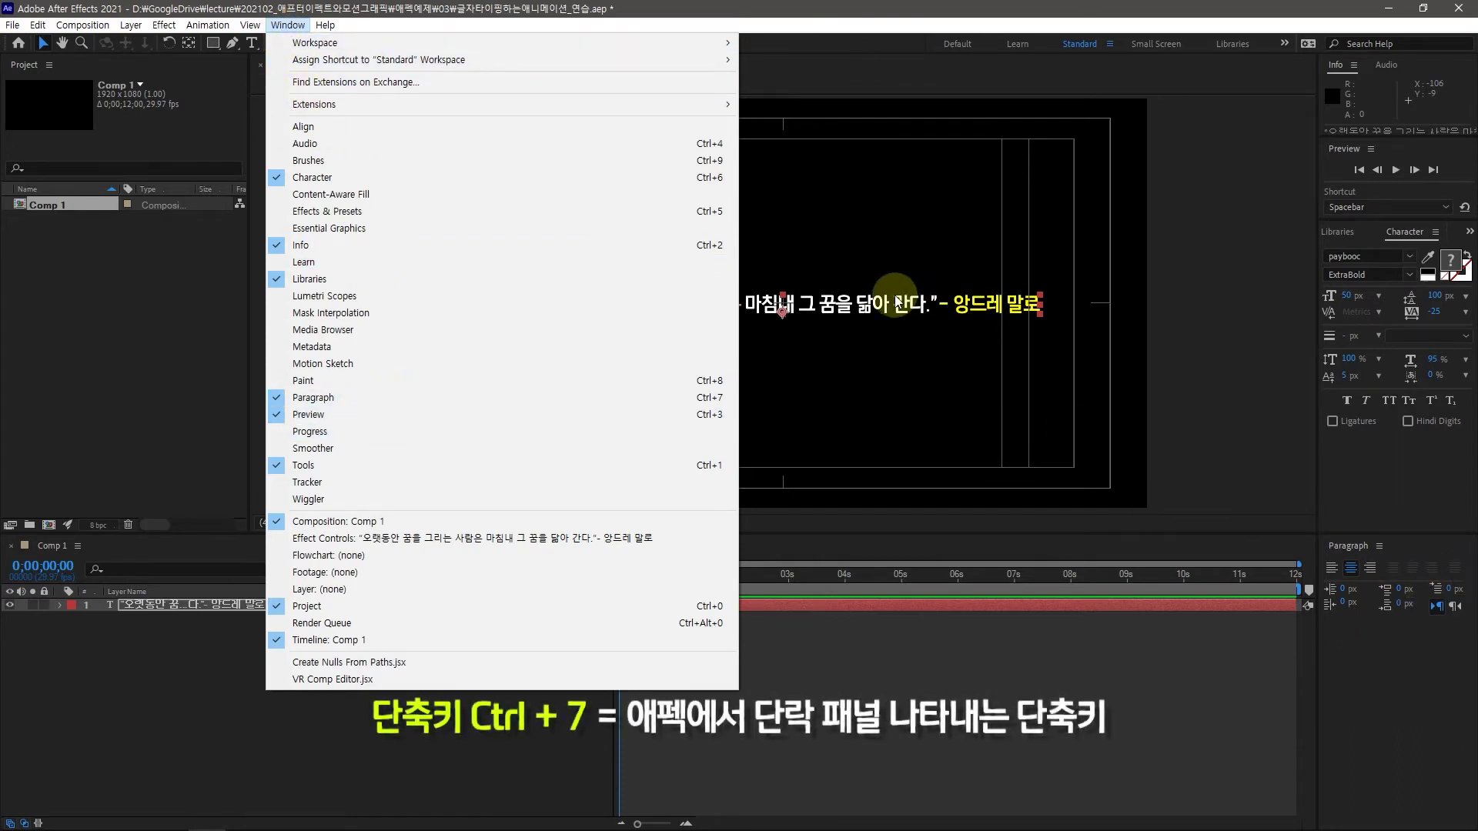
left_click(1416, 567)
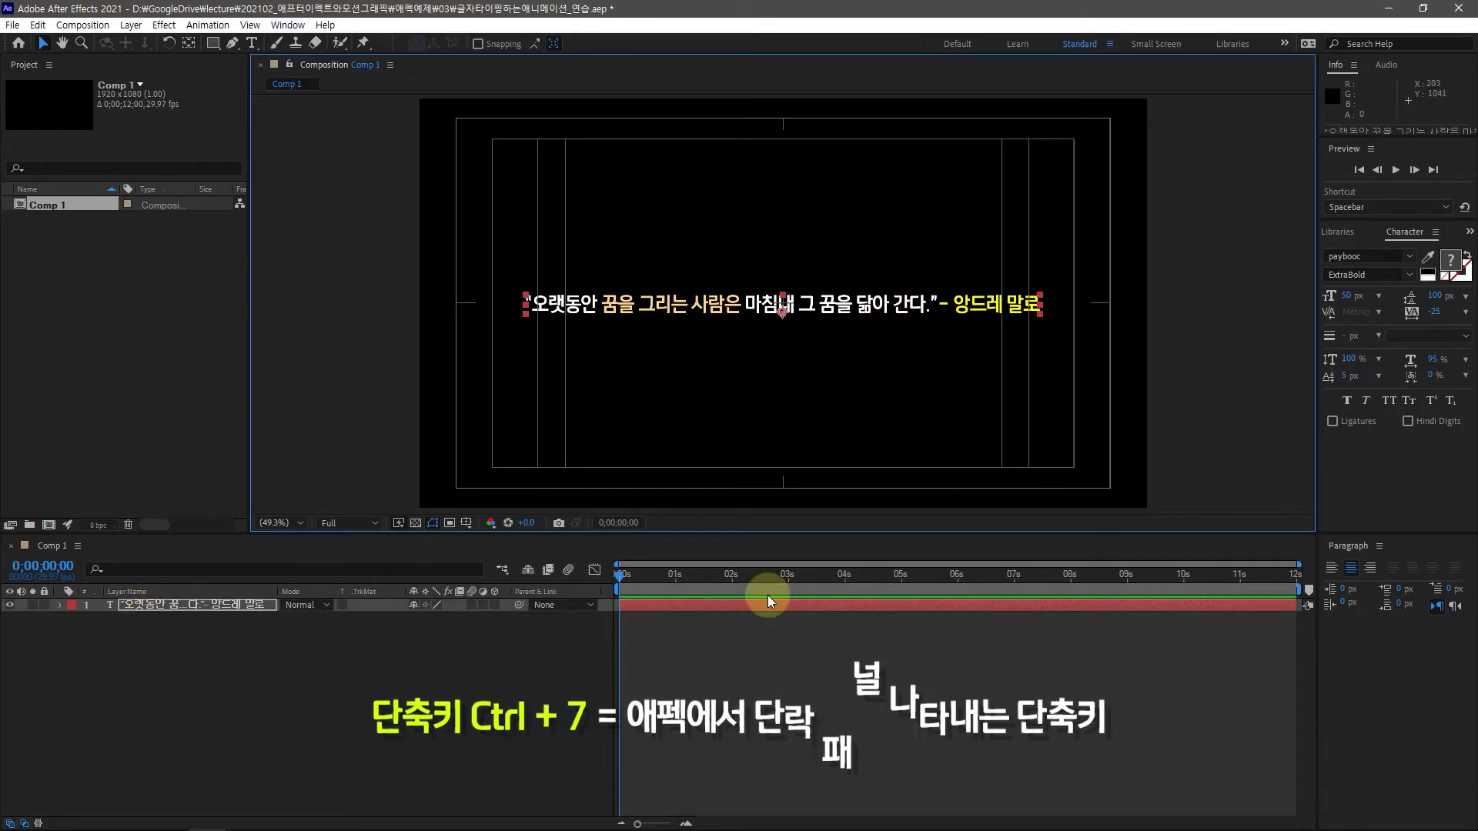
left_click(1332, 569)
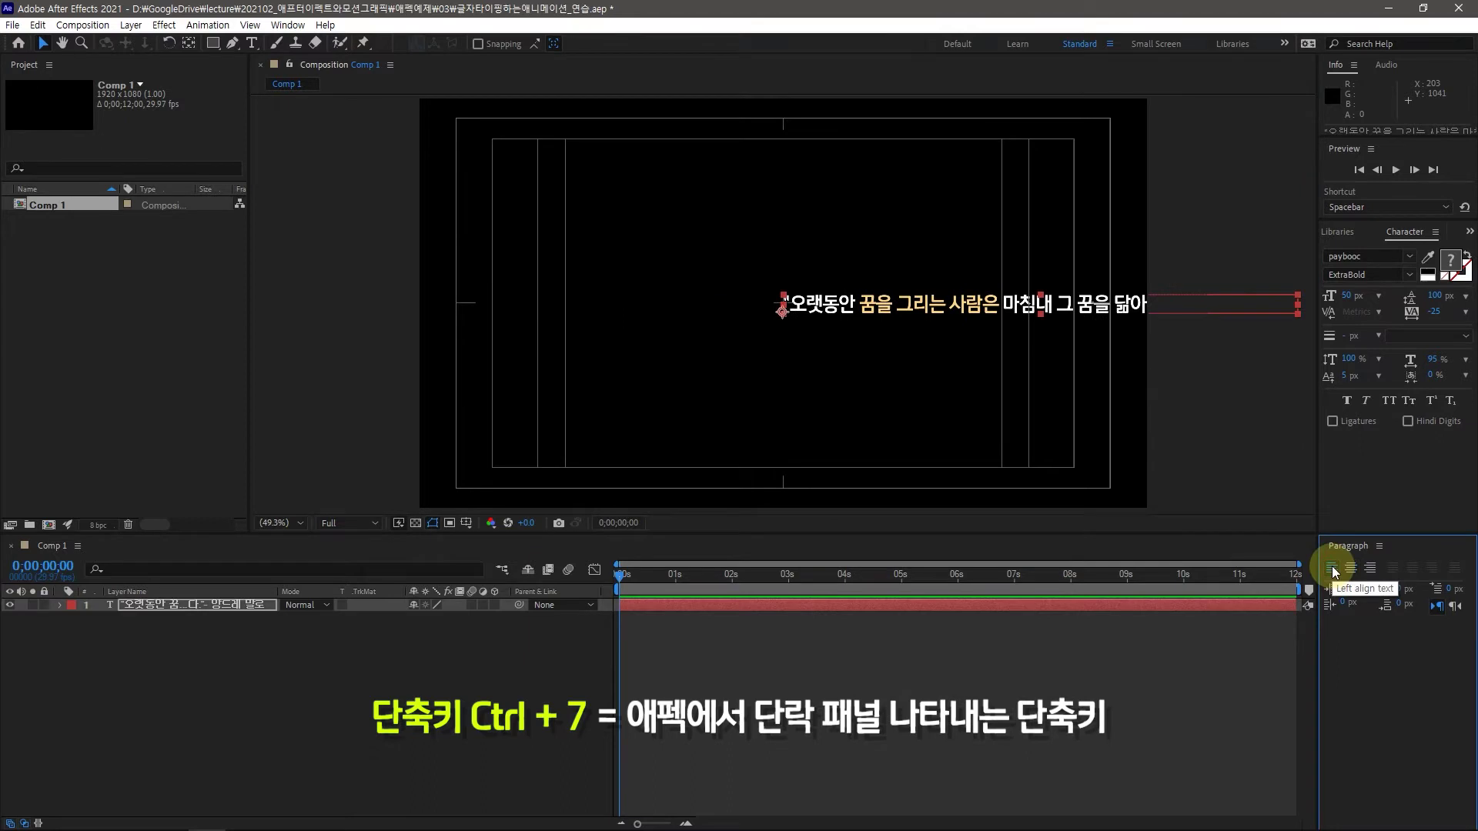
left_click(1351, 569)
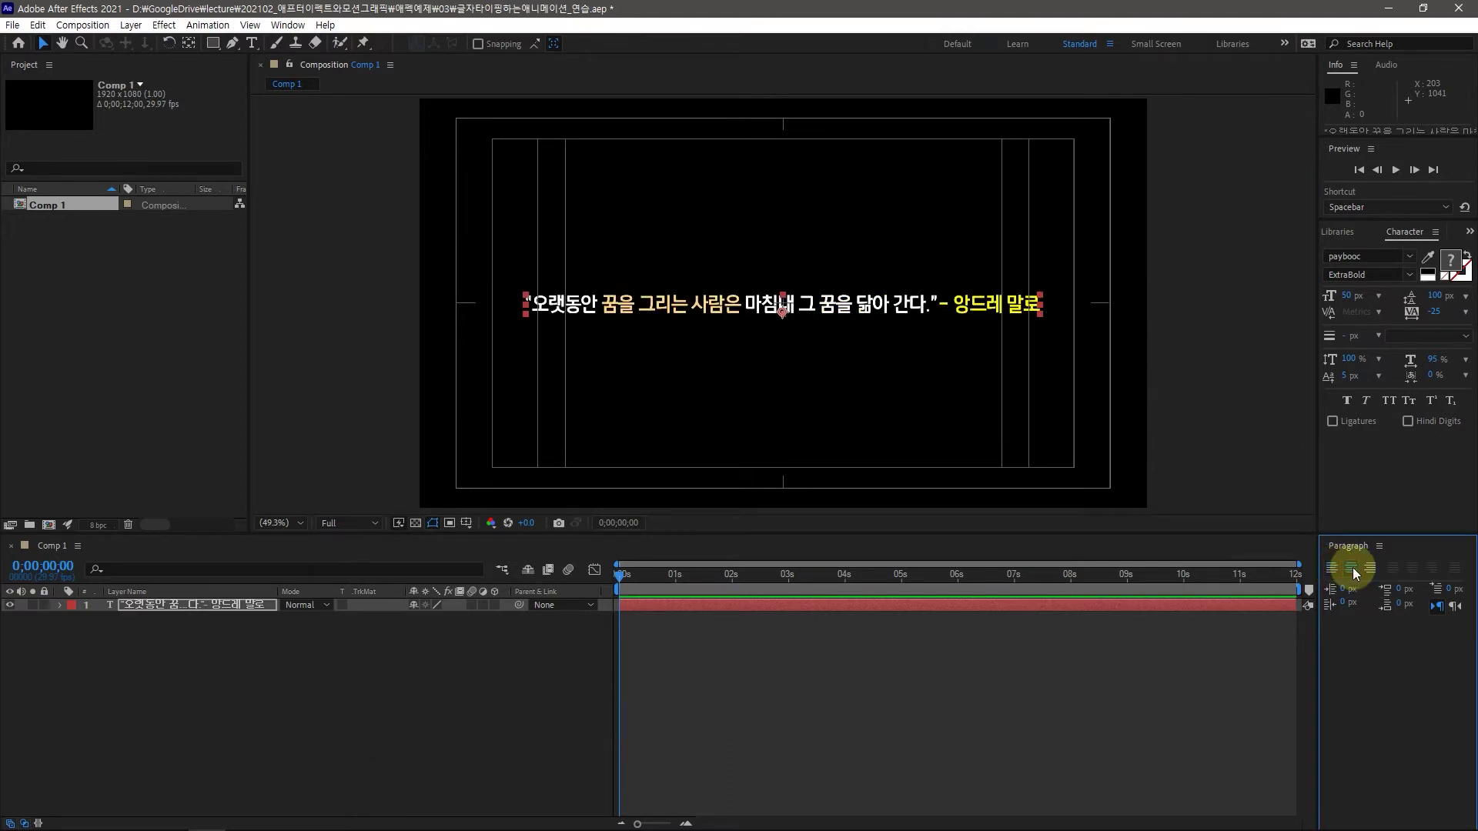
left_click(1371, 568)
left_click(1351, 568)
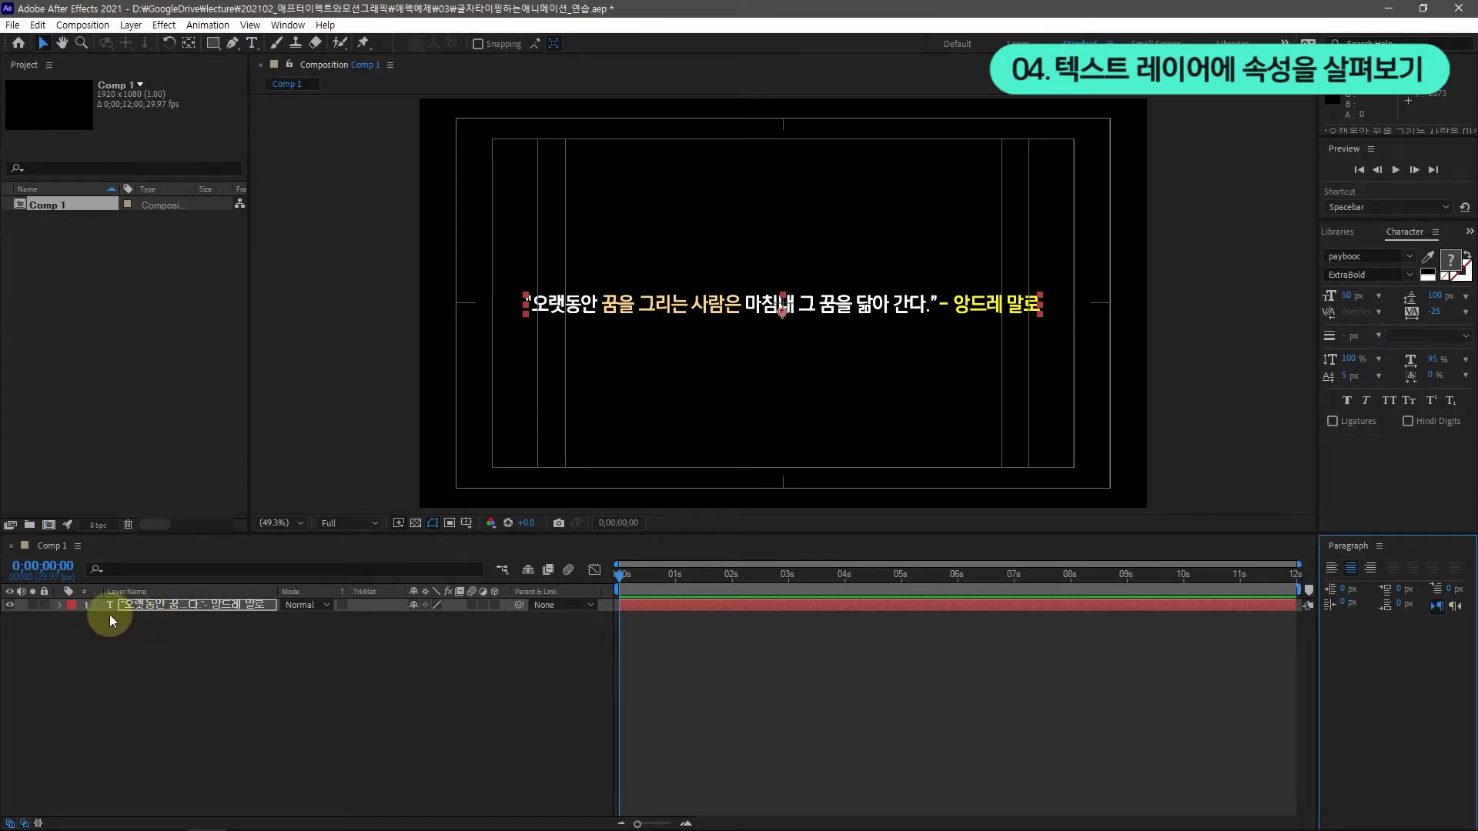
Enable opacity keyframing on the quote layer and set the opacity to 0% at 0;00;00;00
left_click(63, 607)
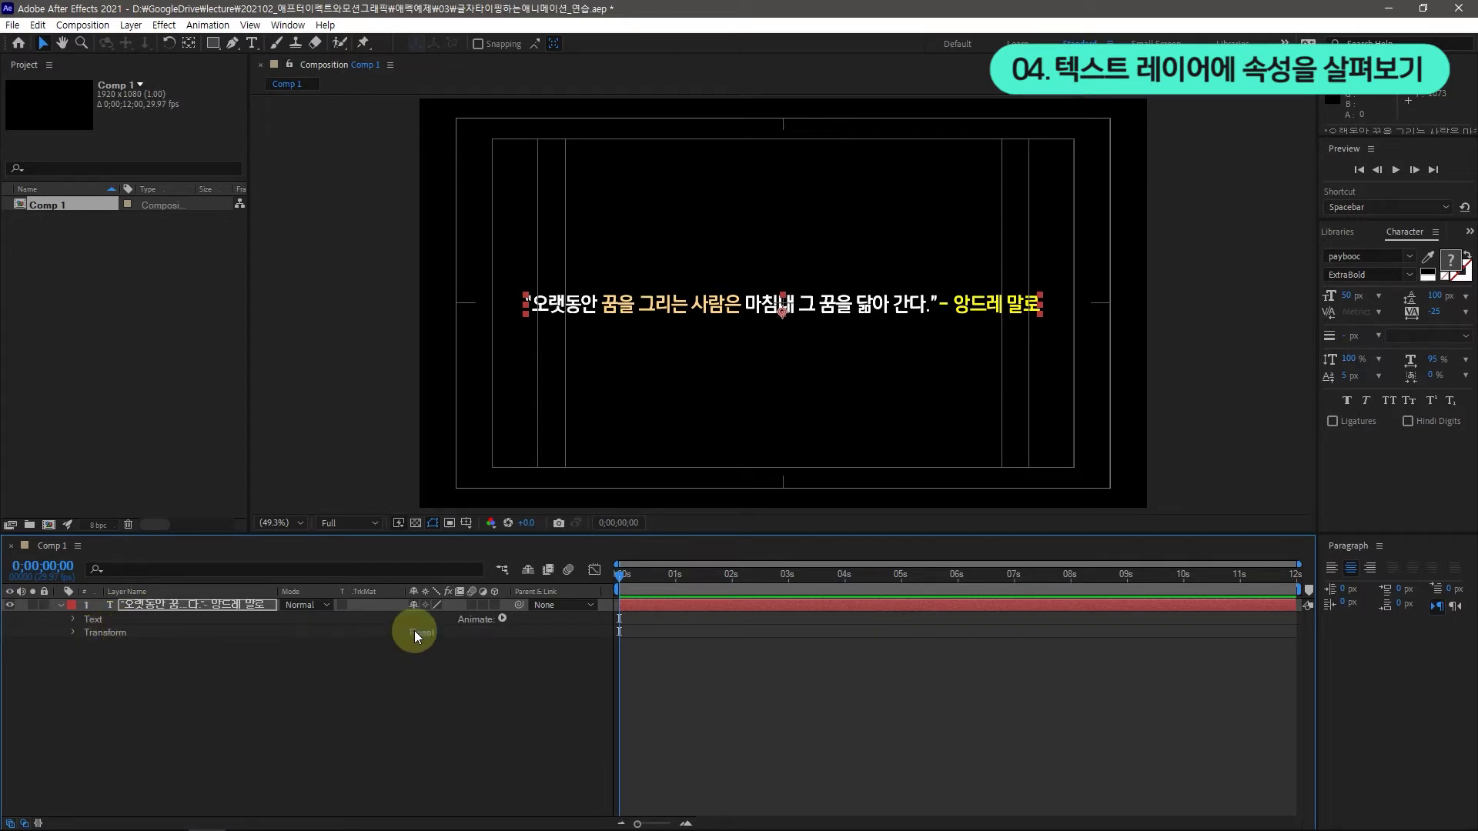
left_click(74, 632)
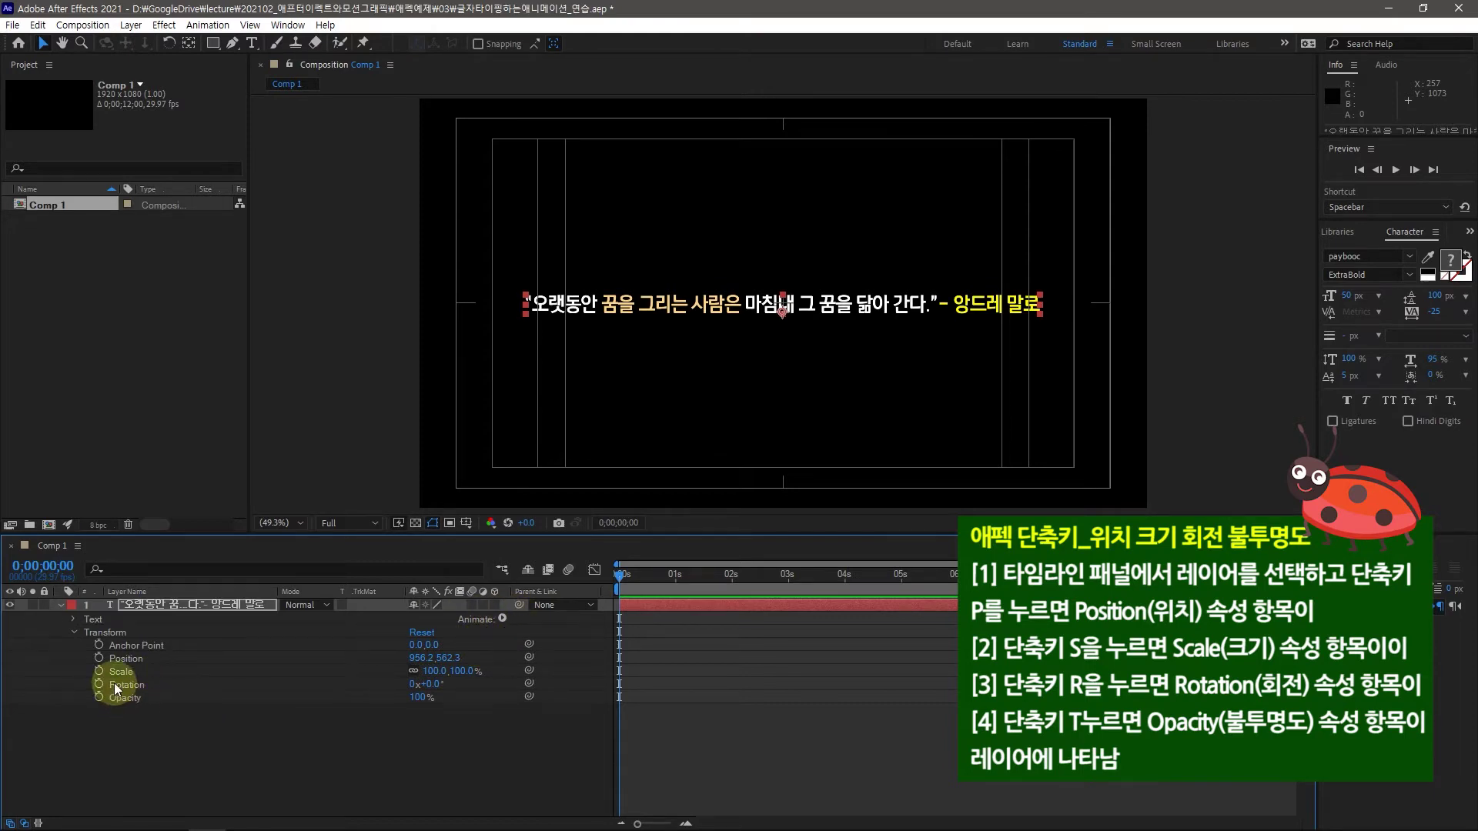
left_click(99, 696)
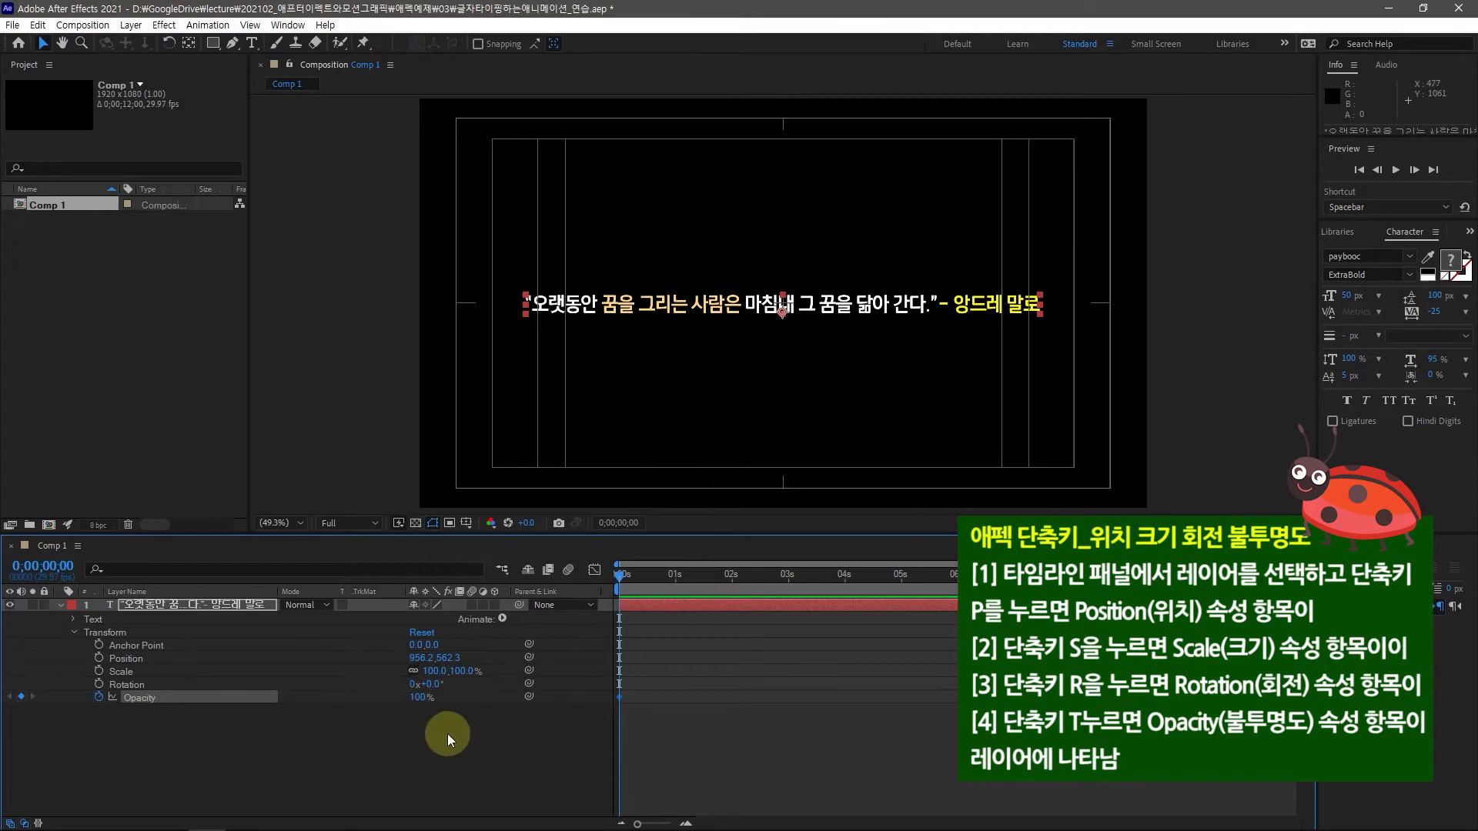
left_click(416, 699)
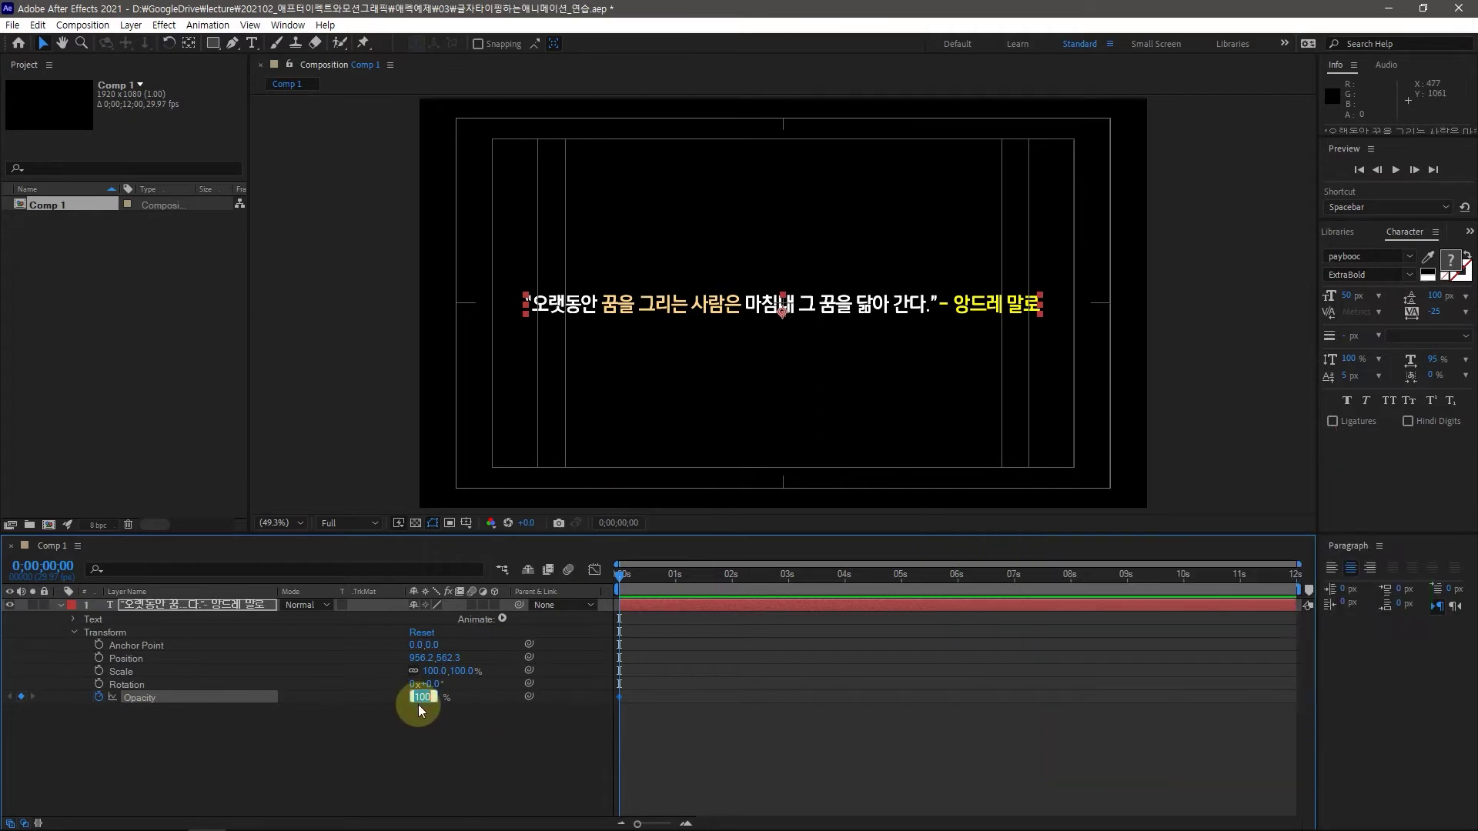
type("0")
left_click(418, 704)
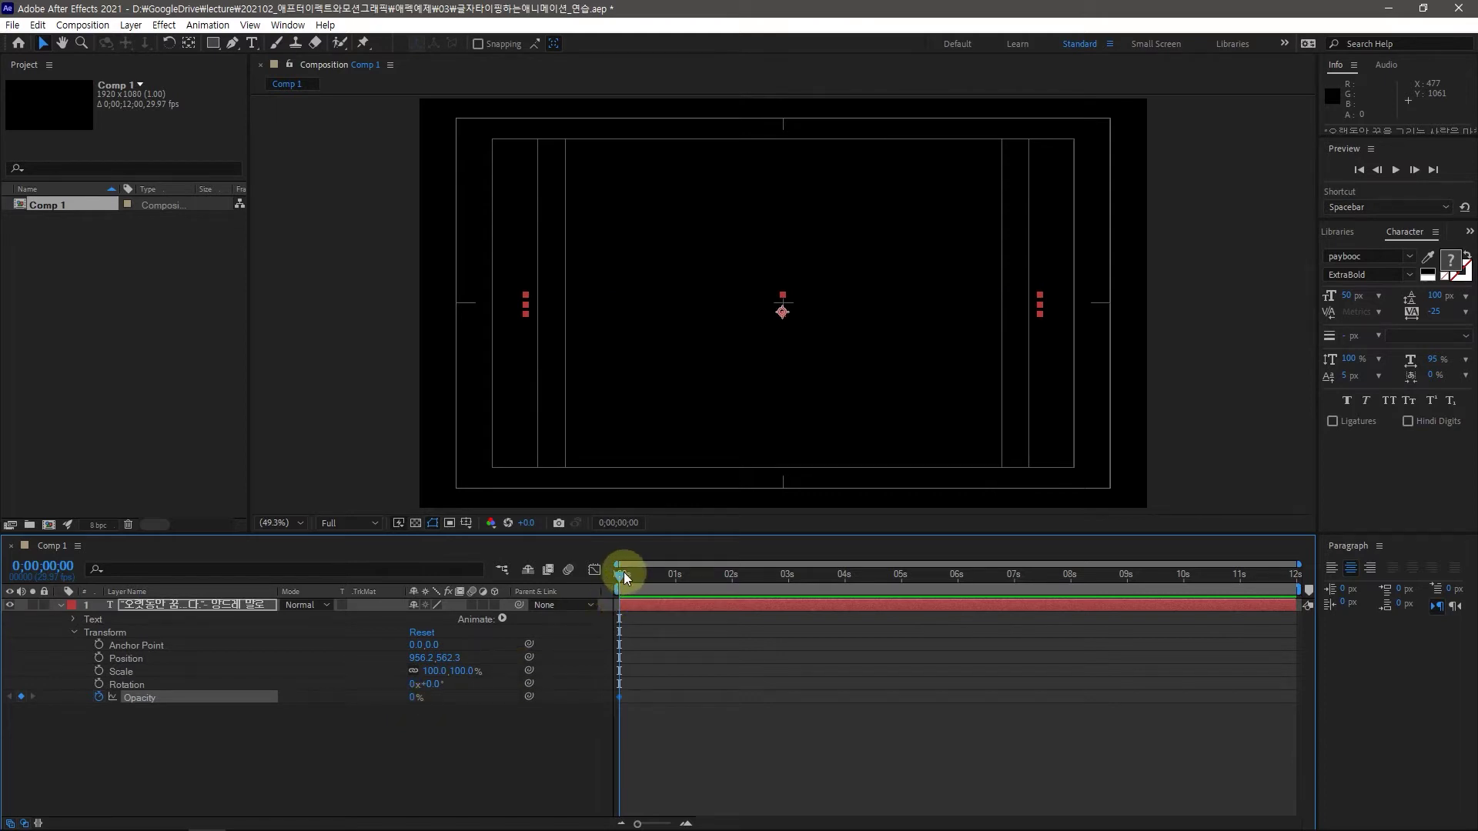
Add an opacity keyframe of 100% to the quote layer at 0;00;01;00
left_click_drag(620, 579, 676, 583)
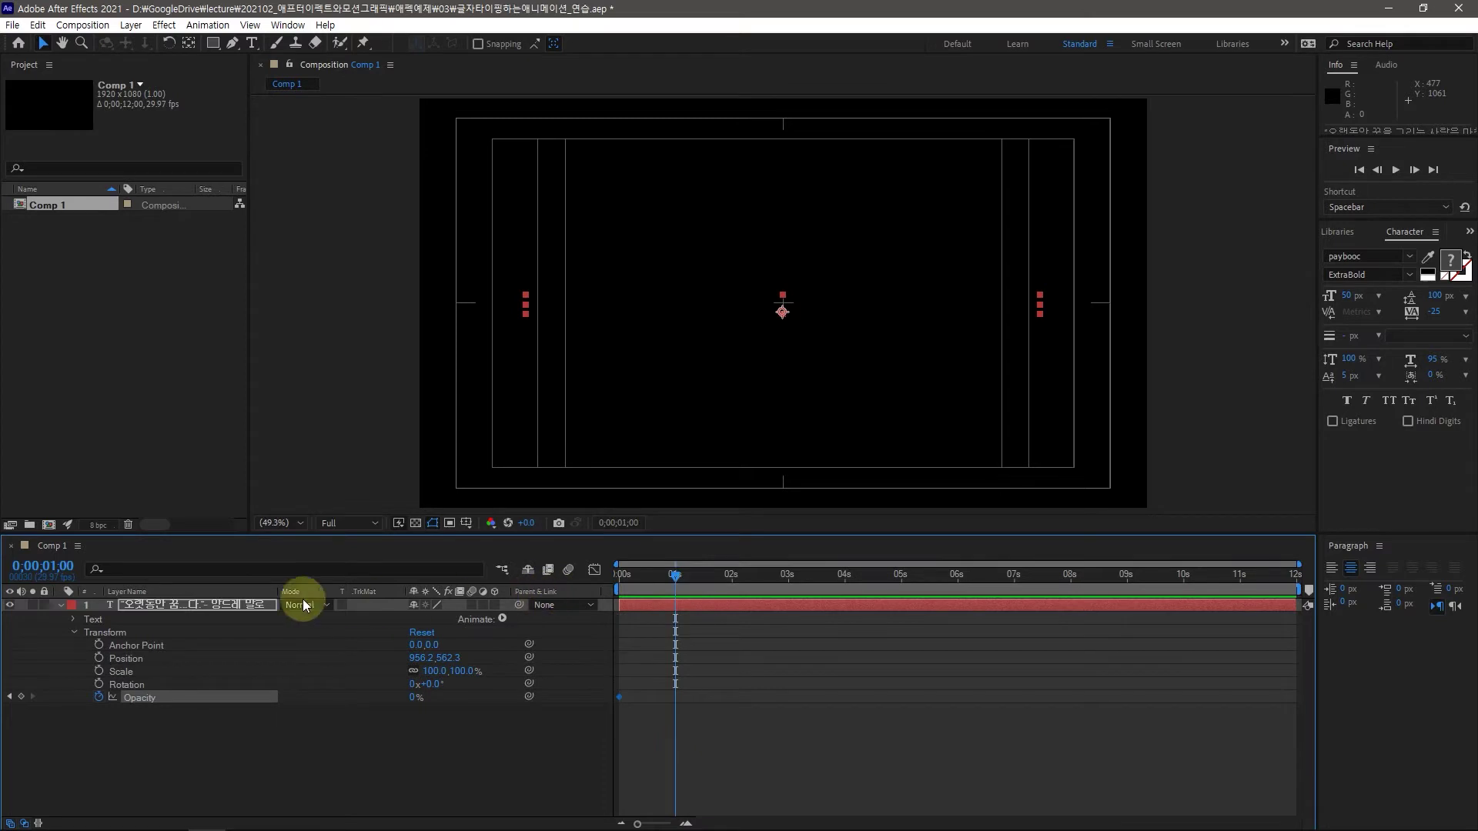
left_click(416, 697)
type("100")
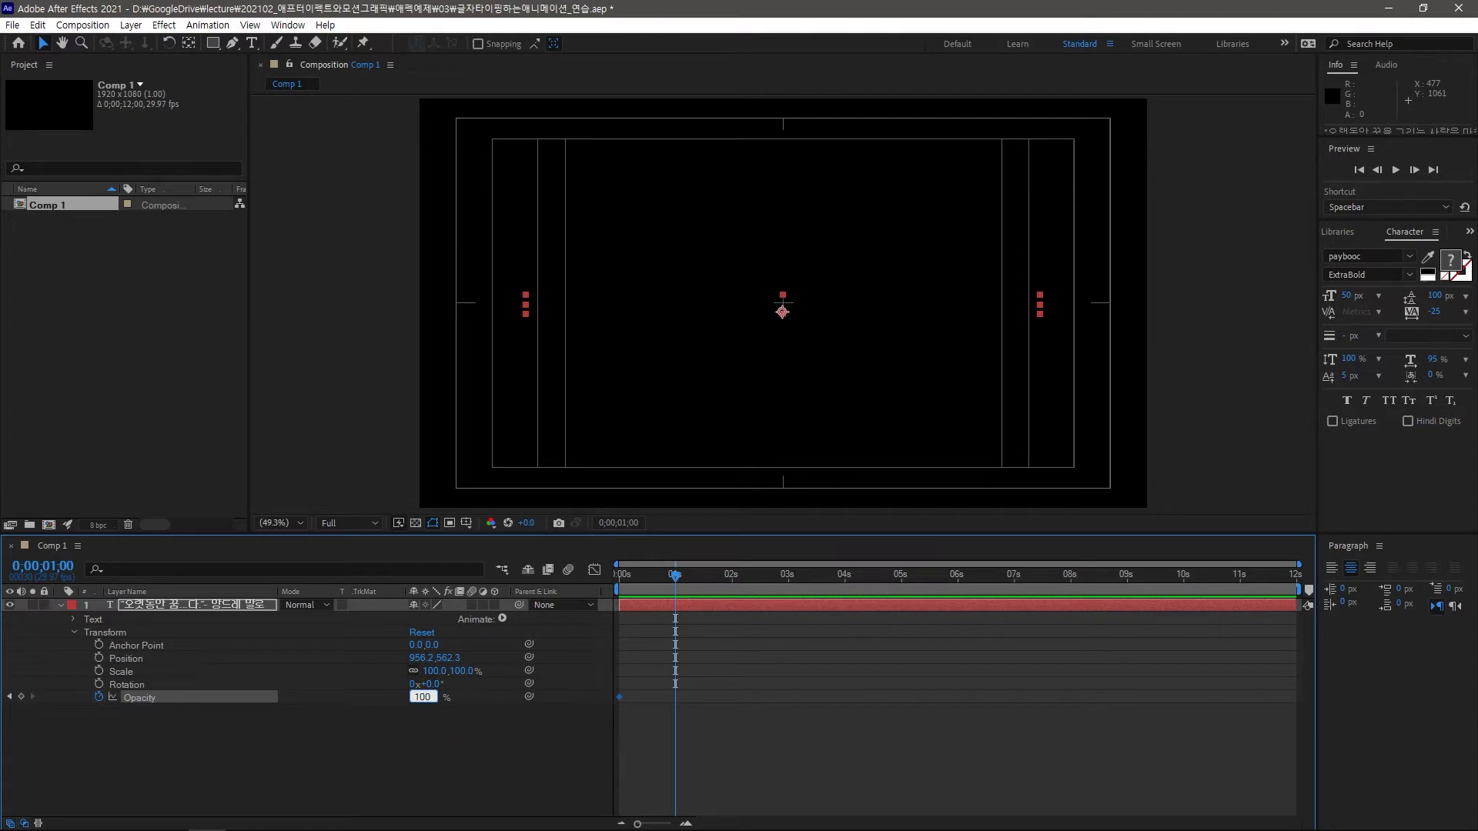
left_click(453, 716)
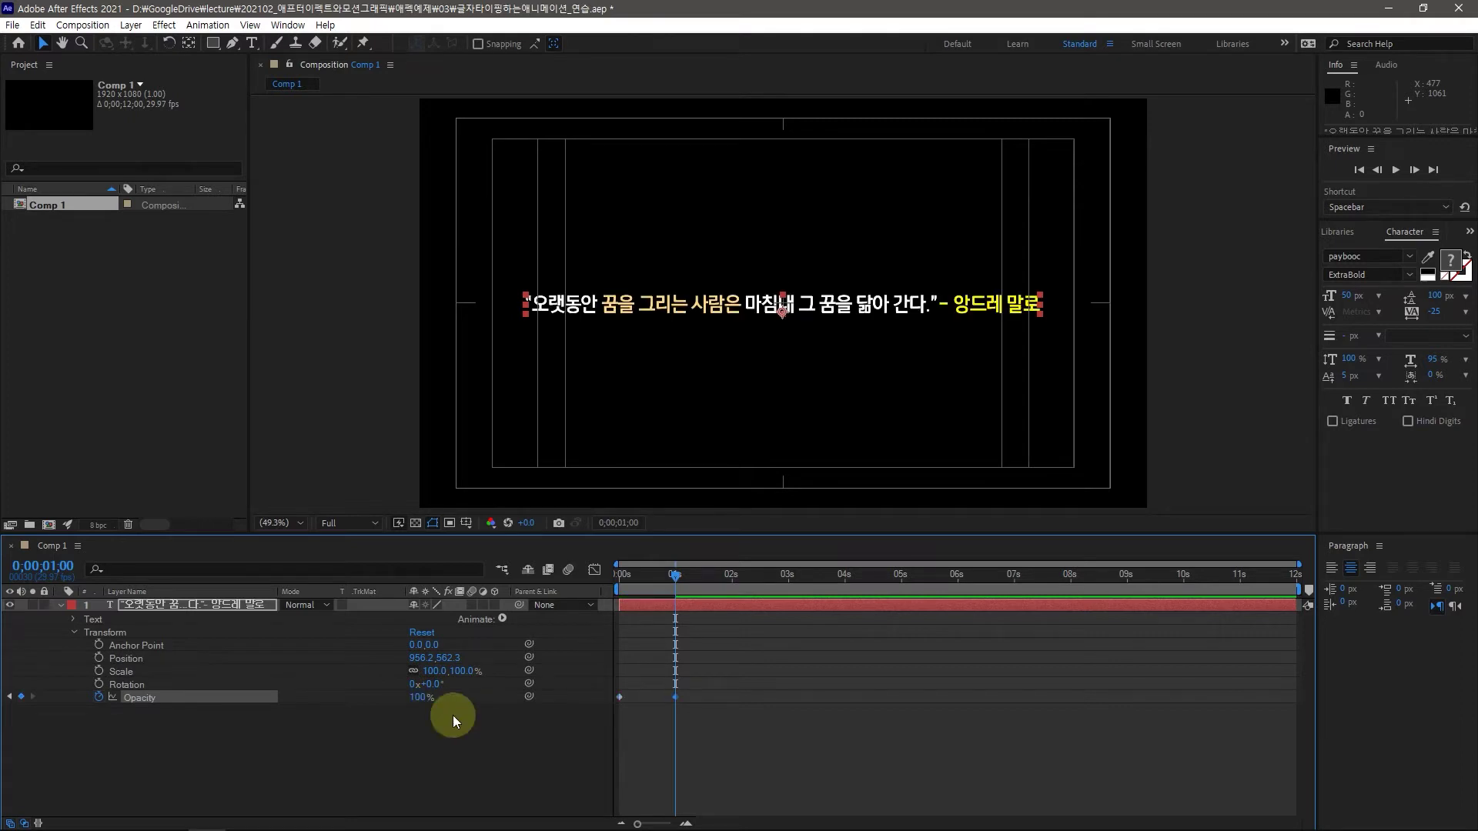
Copy the quote layer's 100% opacity keyframe to 0;00;11;00
left_click_drag(682, 576, 1227, 589)
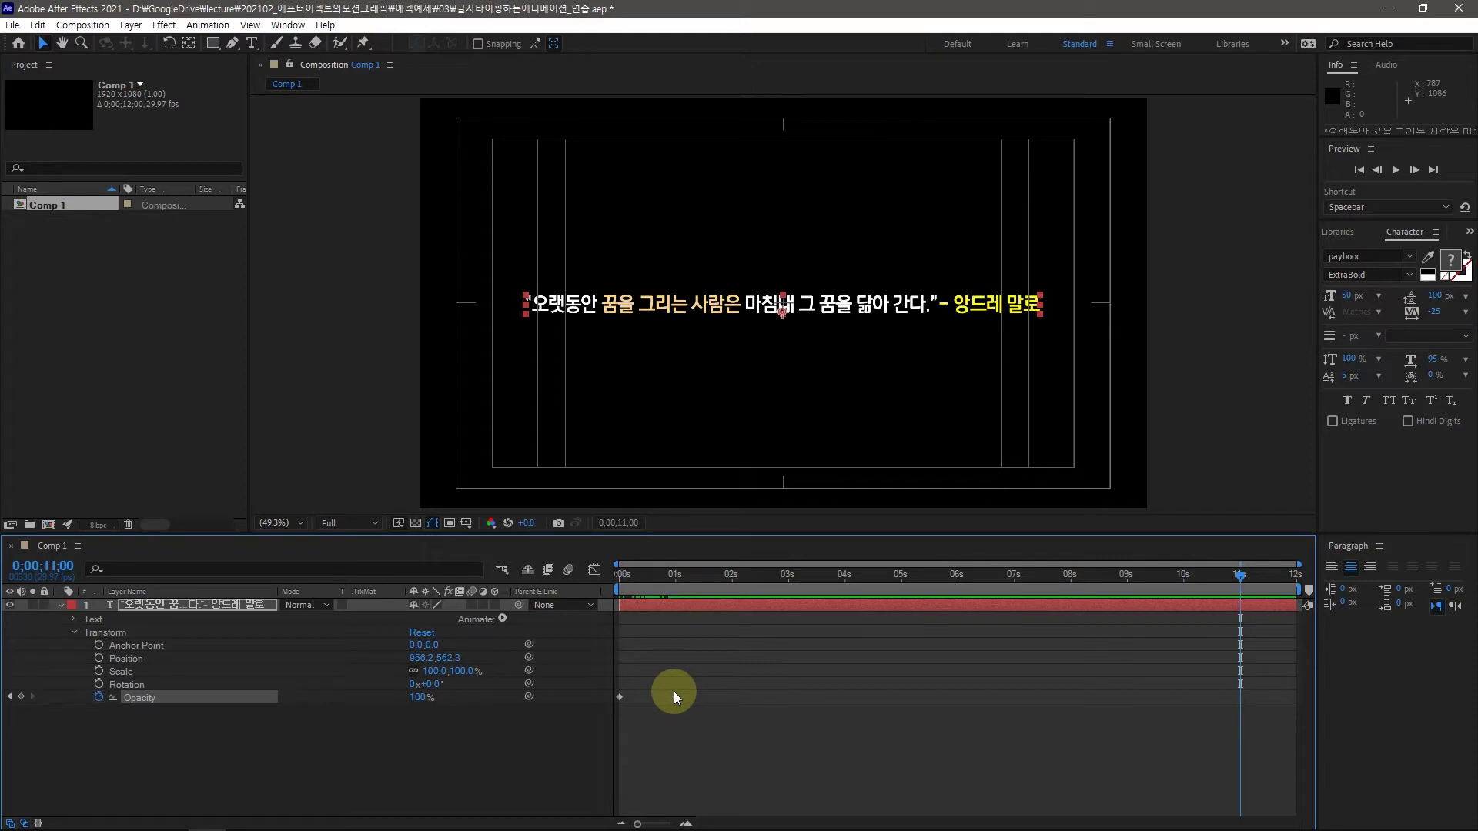
mouse_move(675, 697)
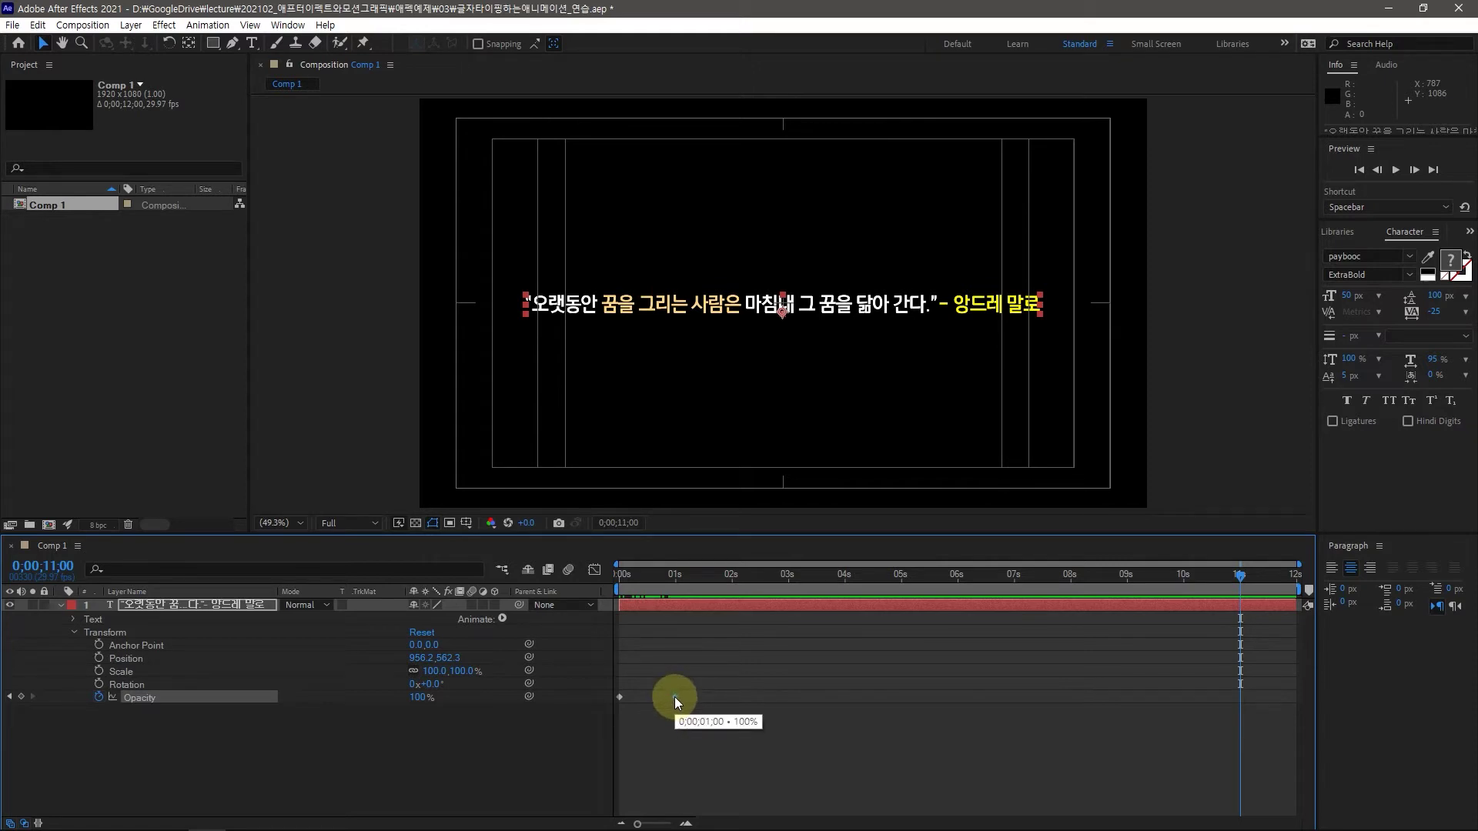
left_click(676, 696)
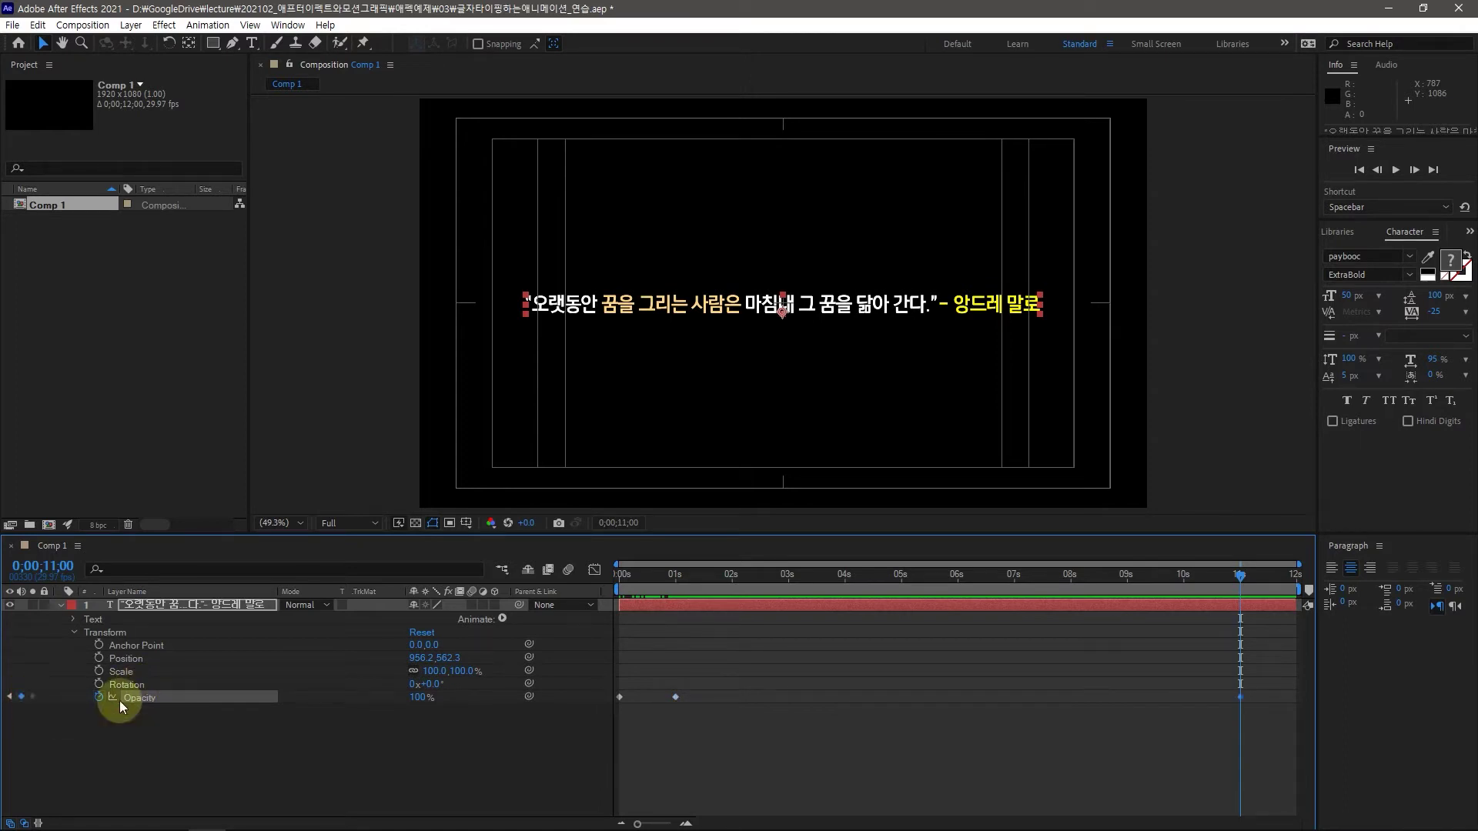
Add an opacity keyframe of 0% to the quote layer at 0;00;11;29 and review the fades
left_click_drag(1244, 575, 1312, 580)
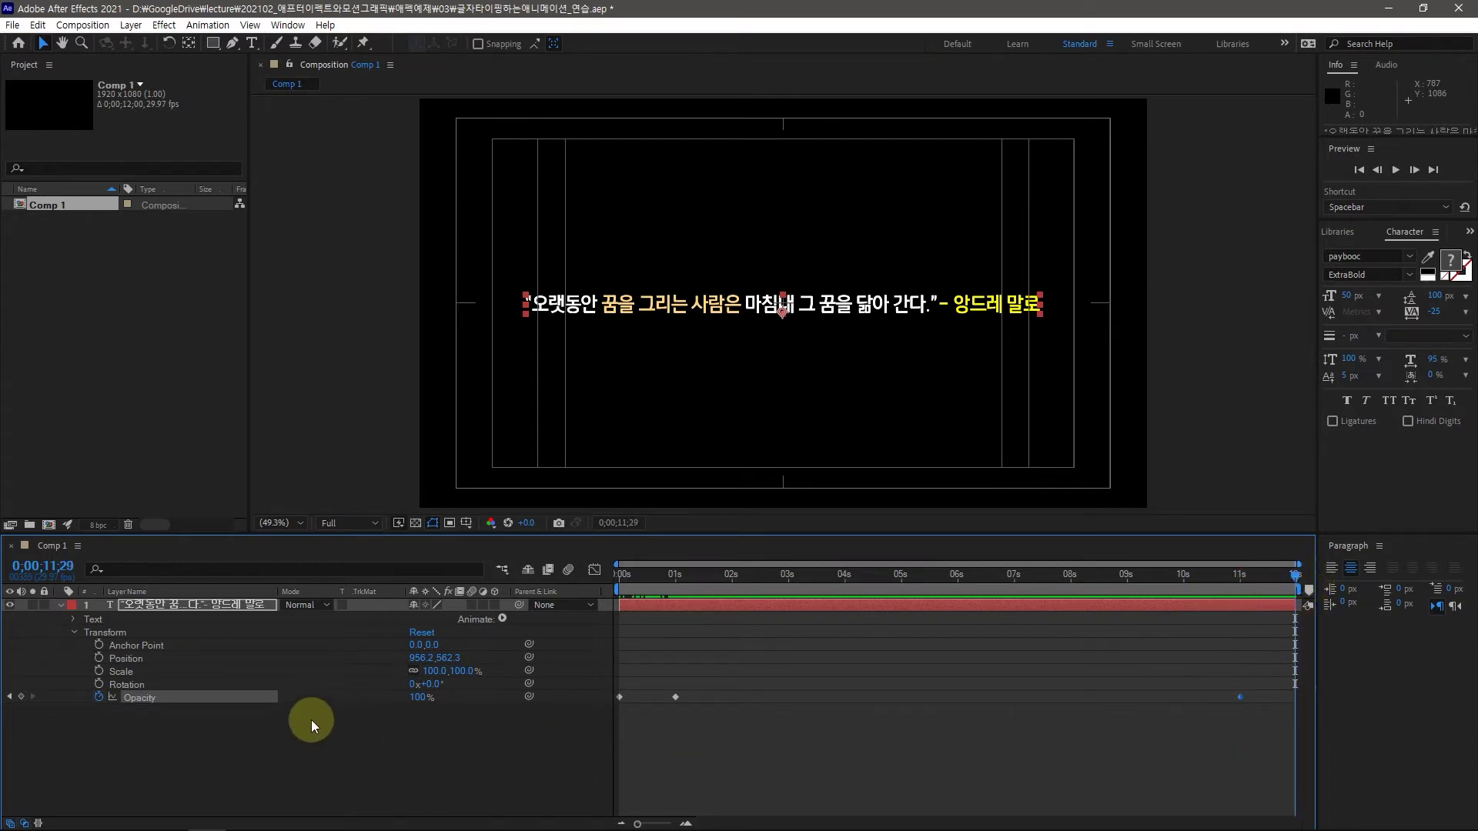
left_click(422, 697)
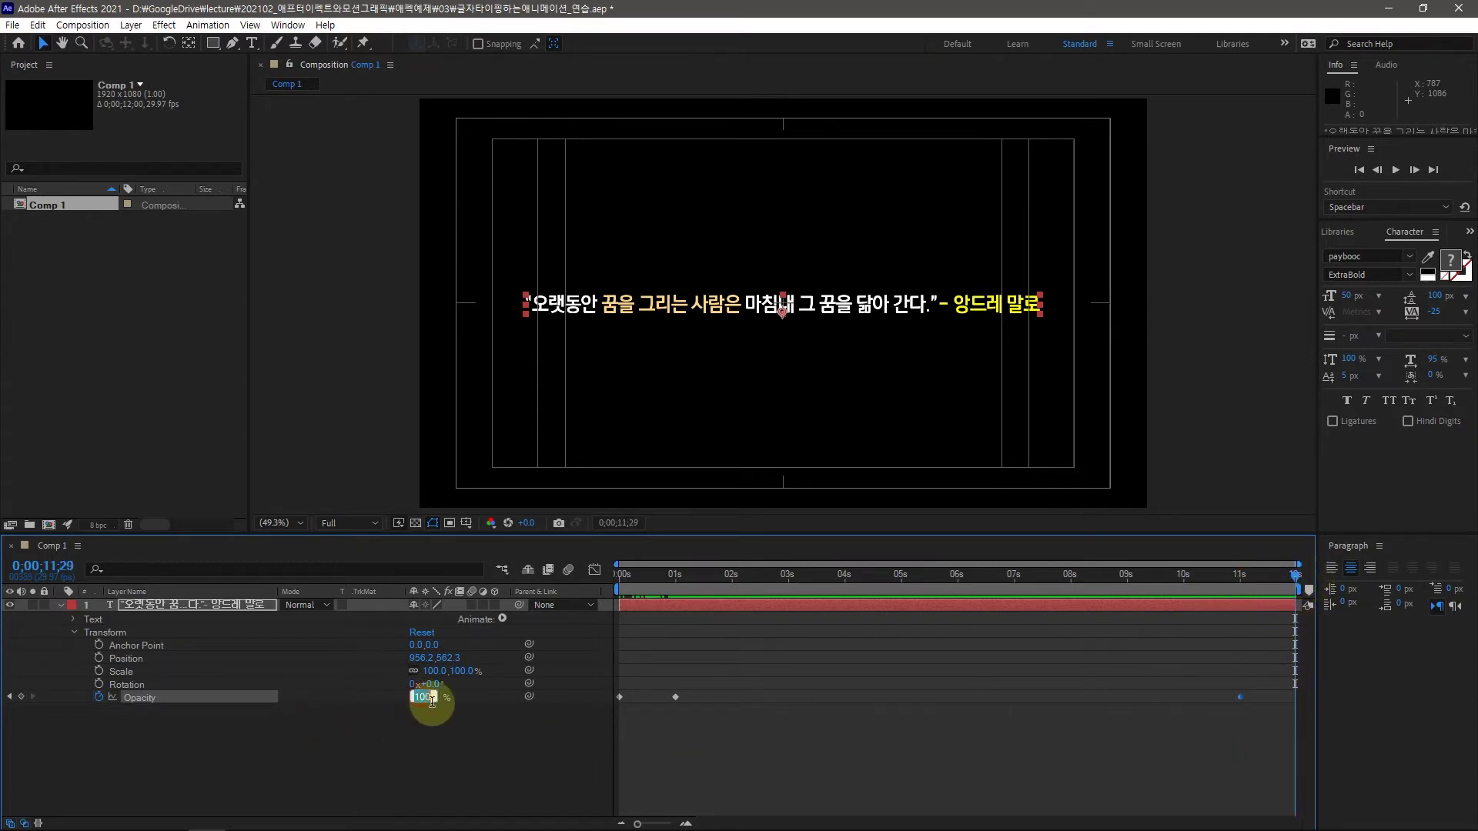
type("0")
left_click(478, 723)
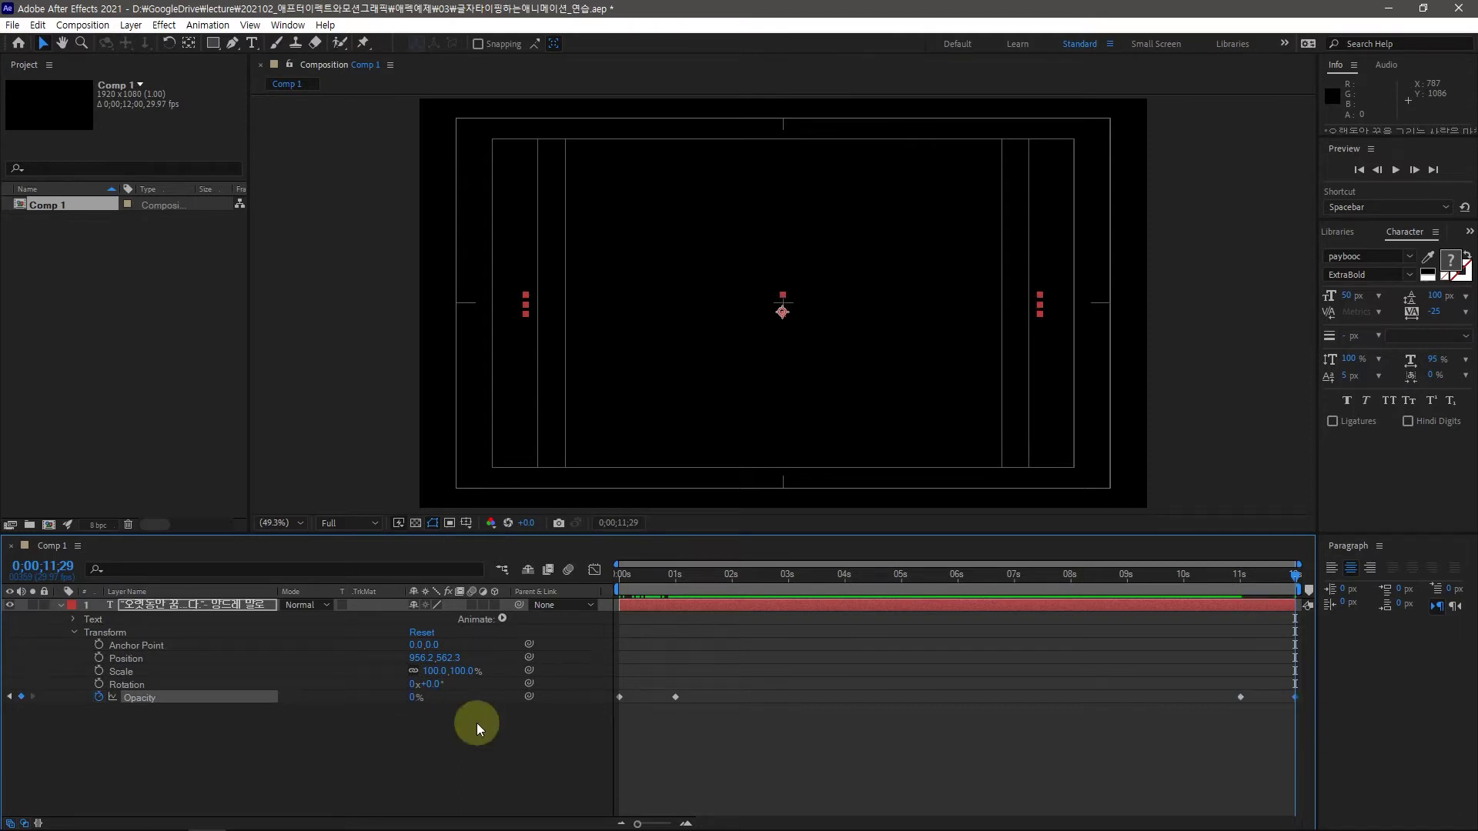
left_click_drag(1295, 583, 694, 636)
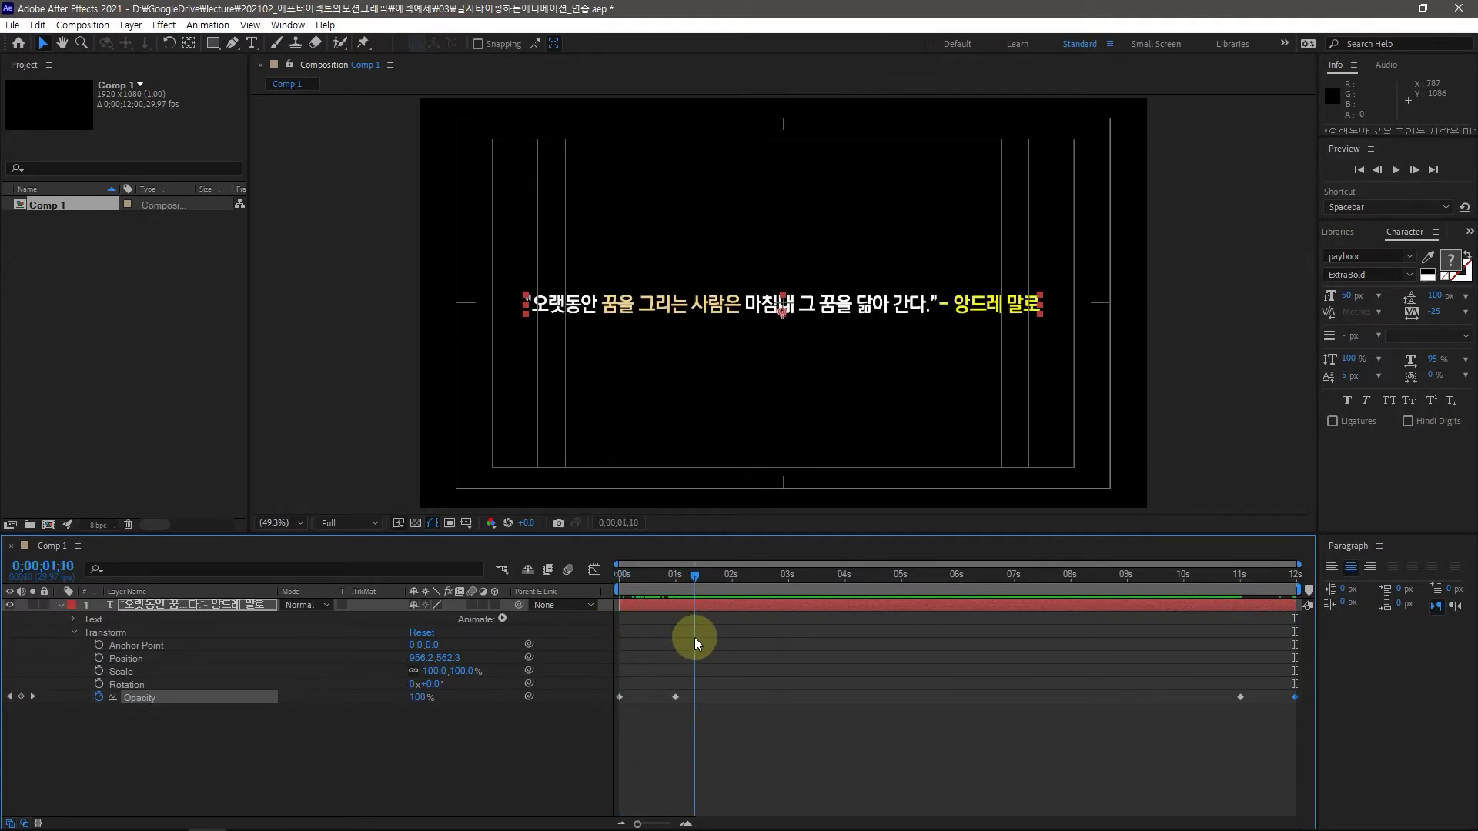
left_click_drag(694, 637, 648, 673)
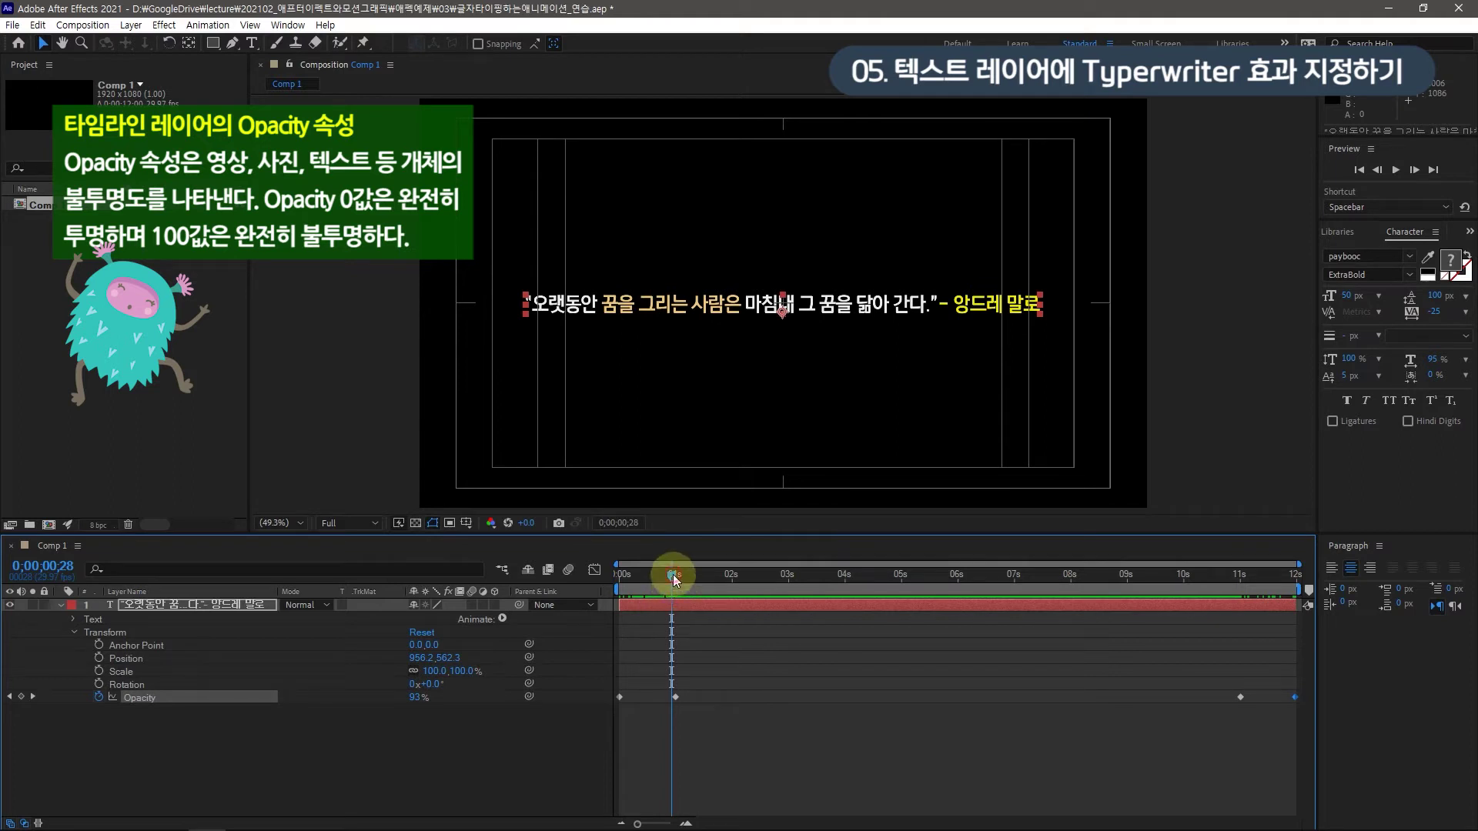
Find the Typewriter animation preset by searching for "typ" and apply it to the quote layer at 0;00;00;00
left_click_drag(673, 574, 608, 579)
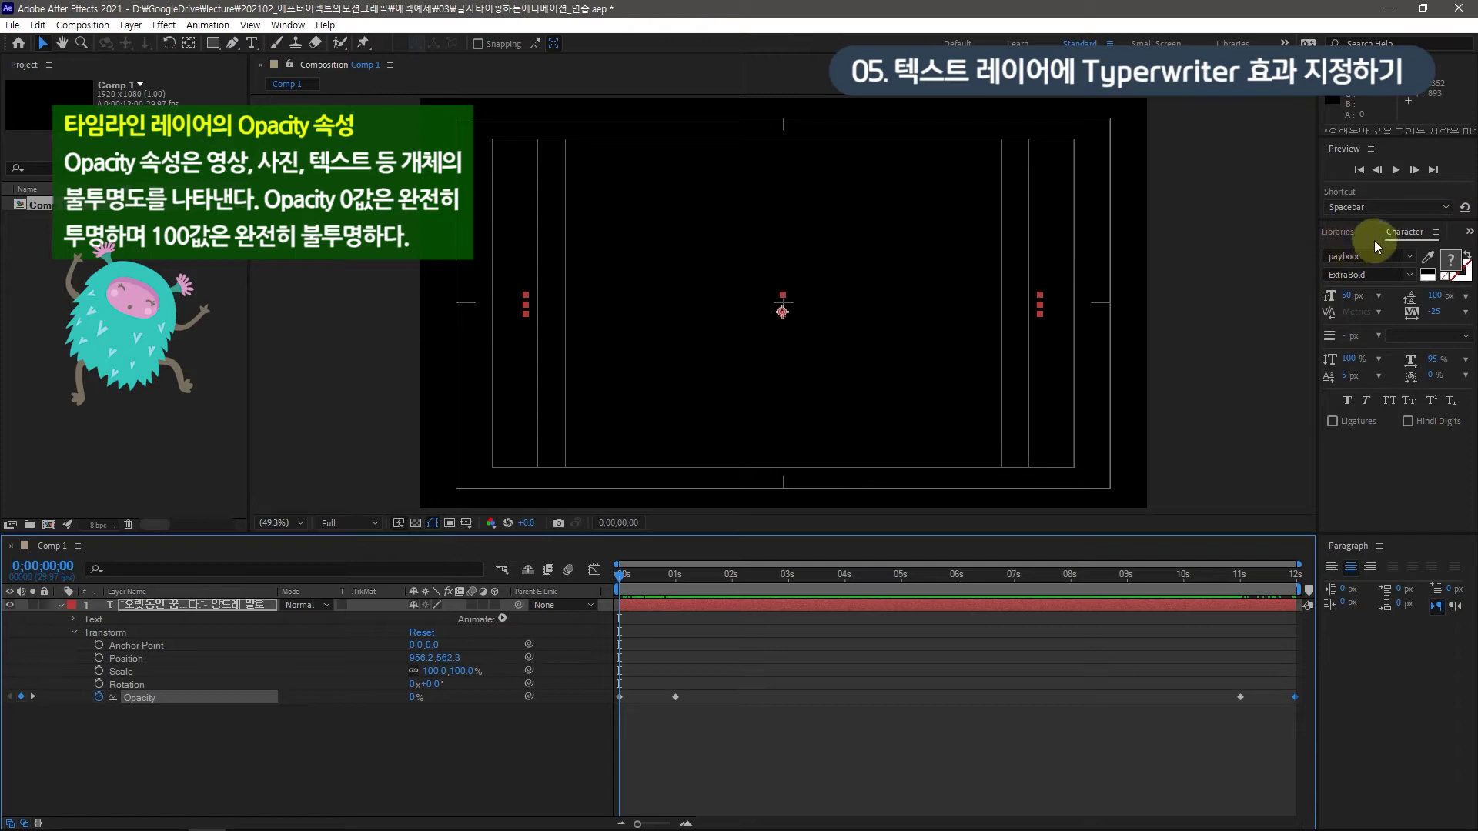
left_click(1470, 232)
left_click(1430, 250)
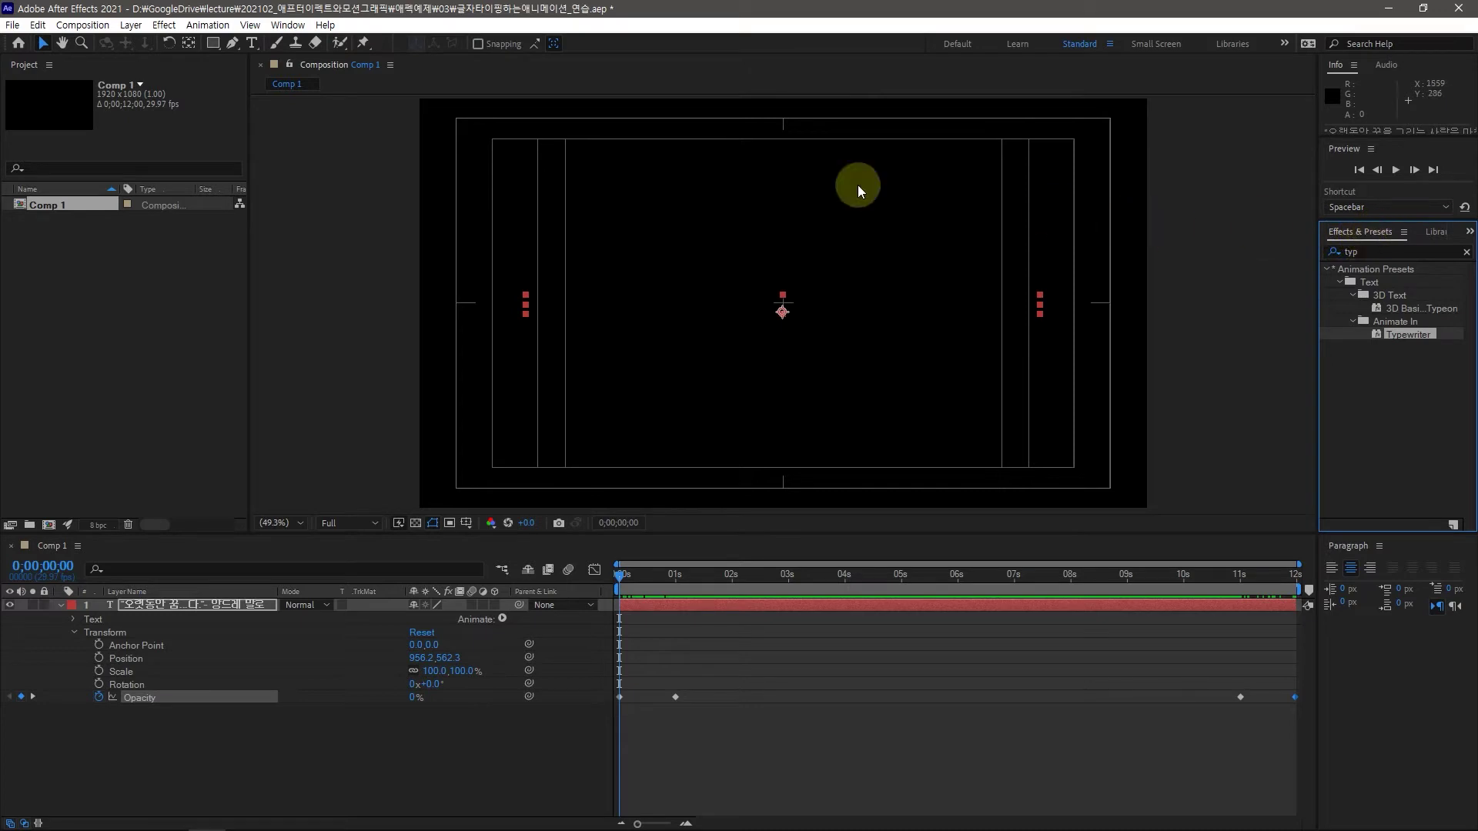
left_click(290, 26)
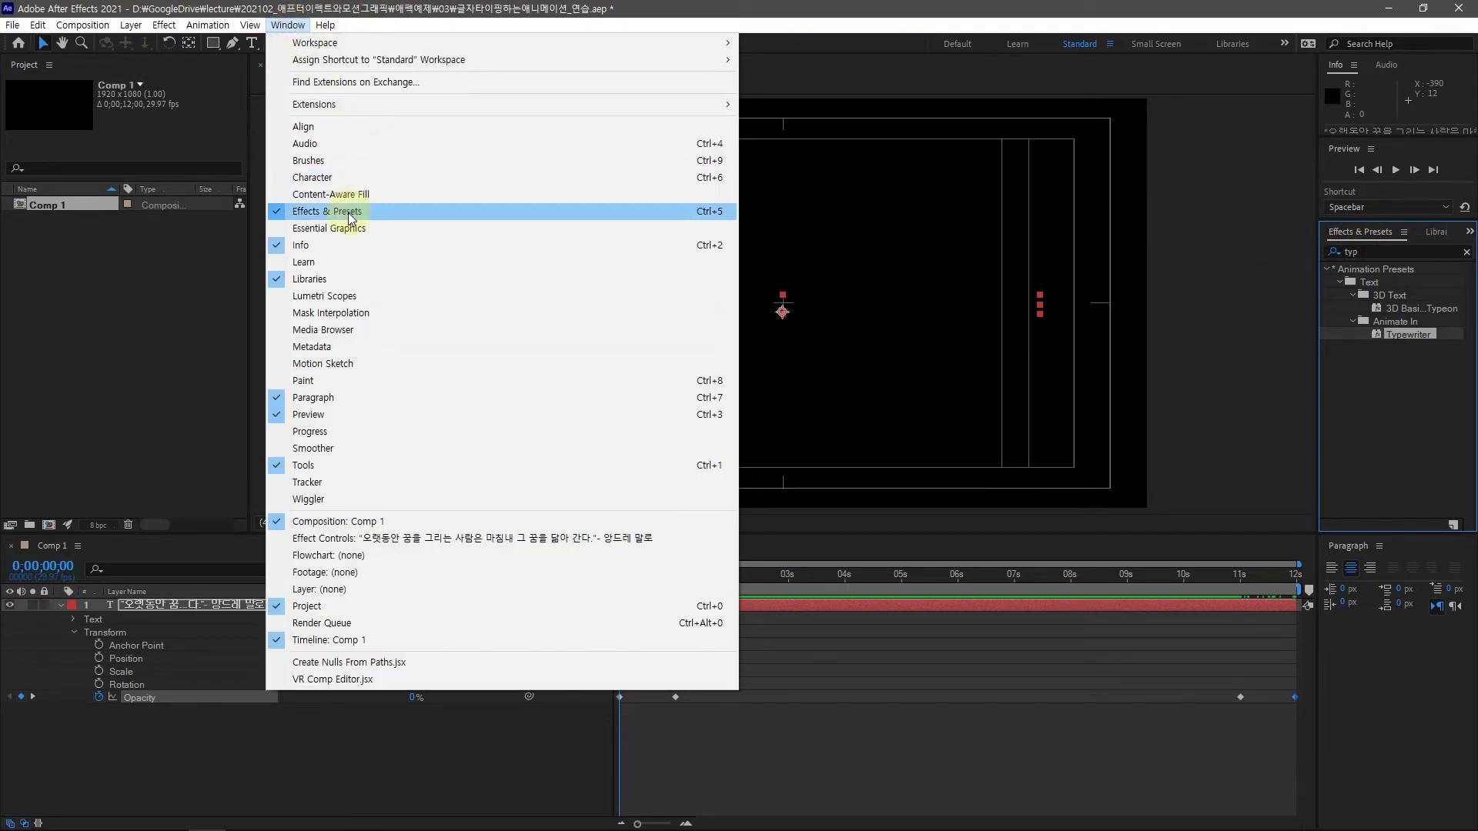
left_click(1411, 446)
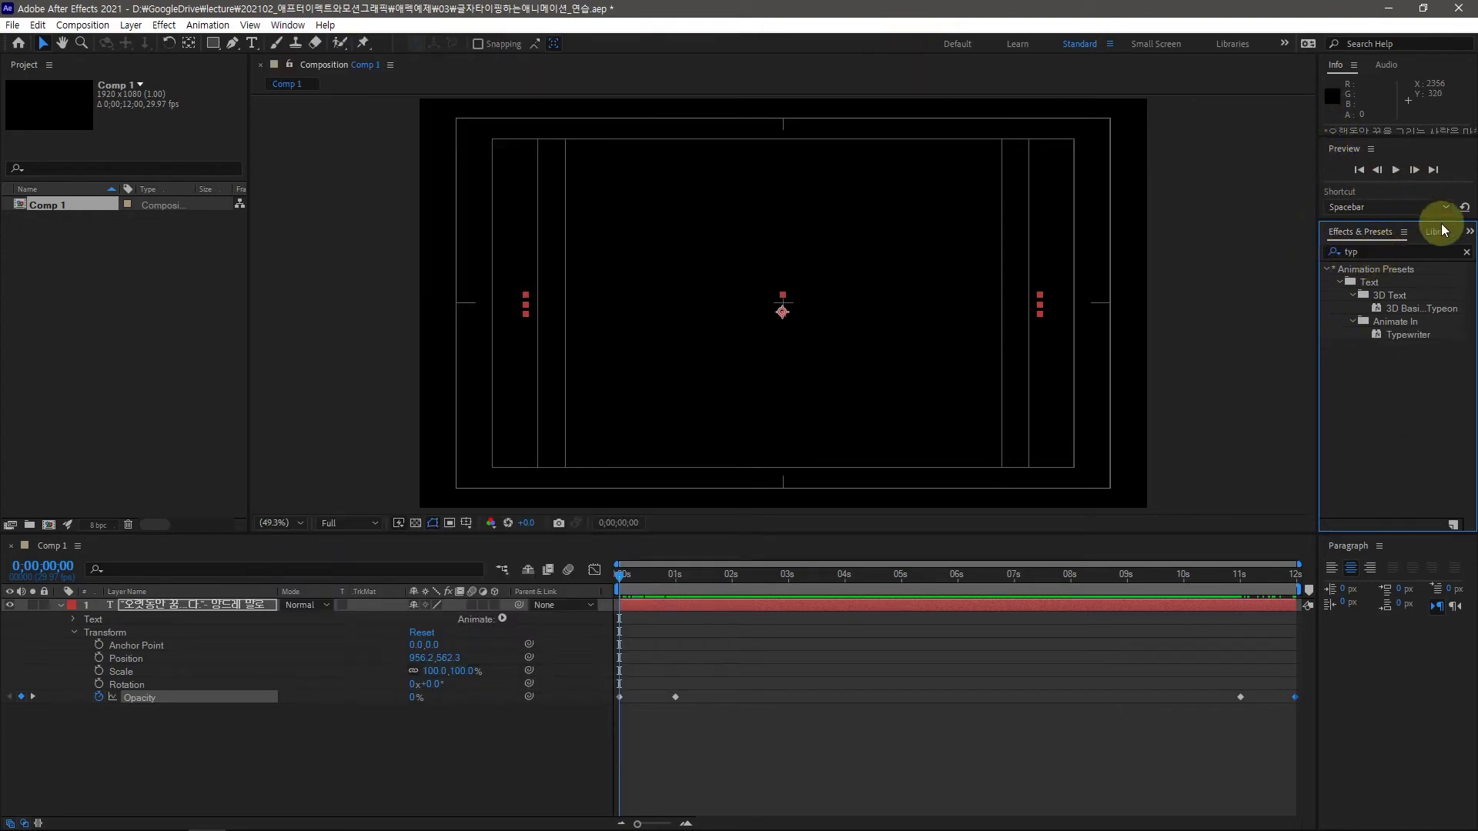
left_click(1368, 251)
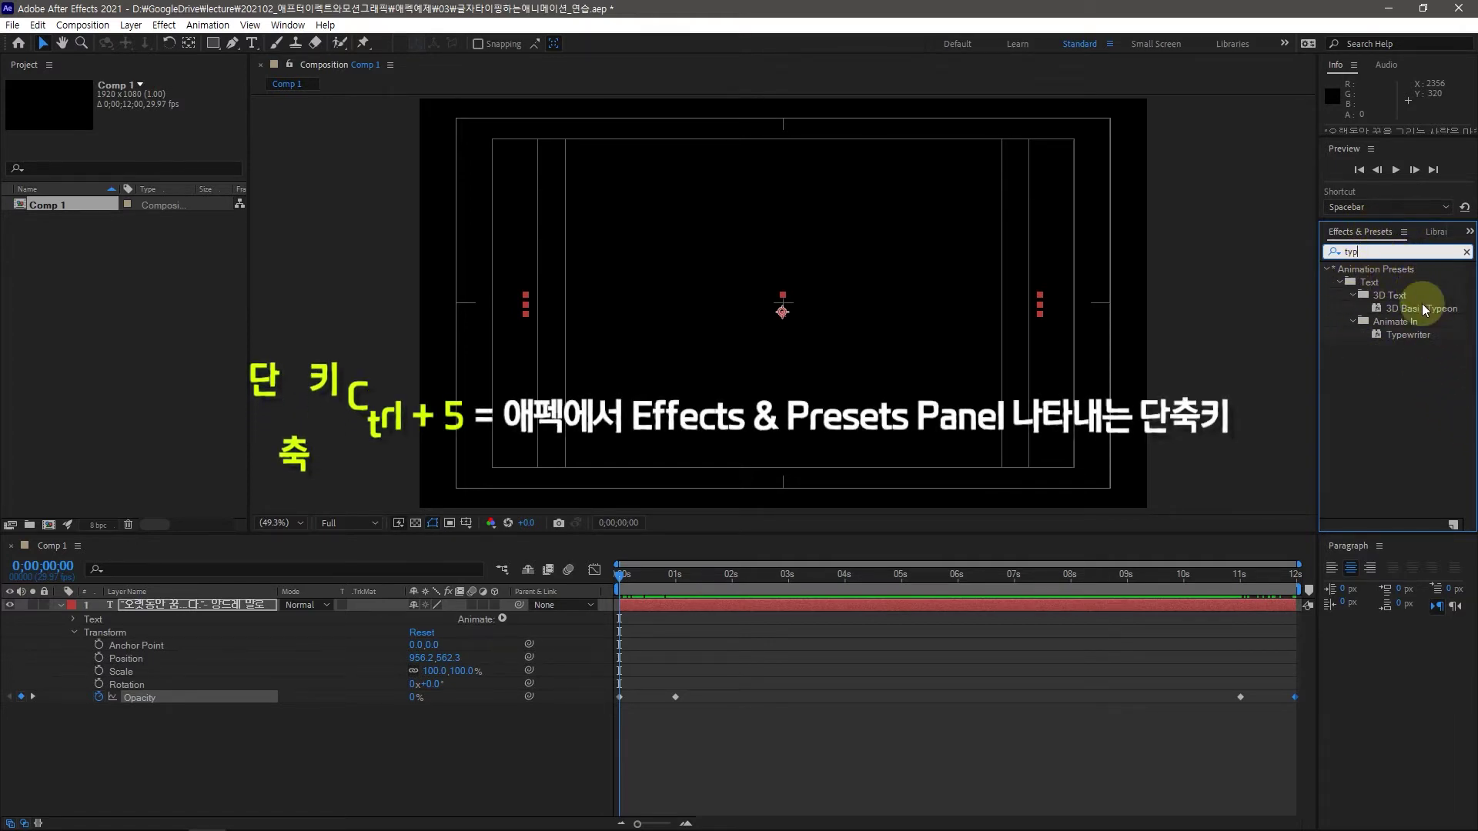
left_click(1411, 338)
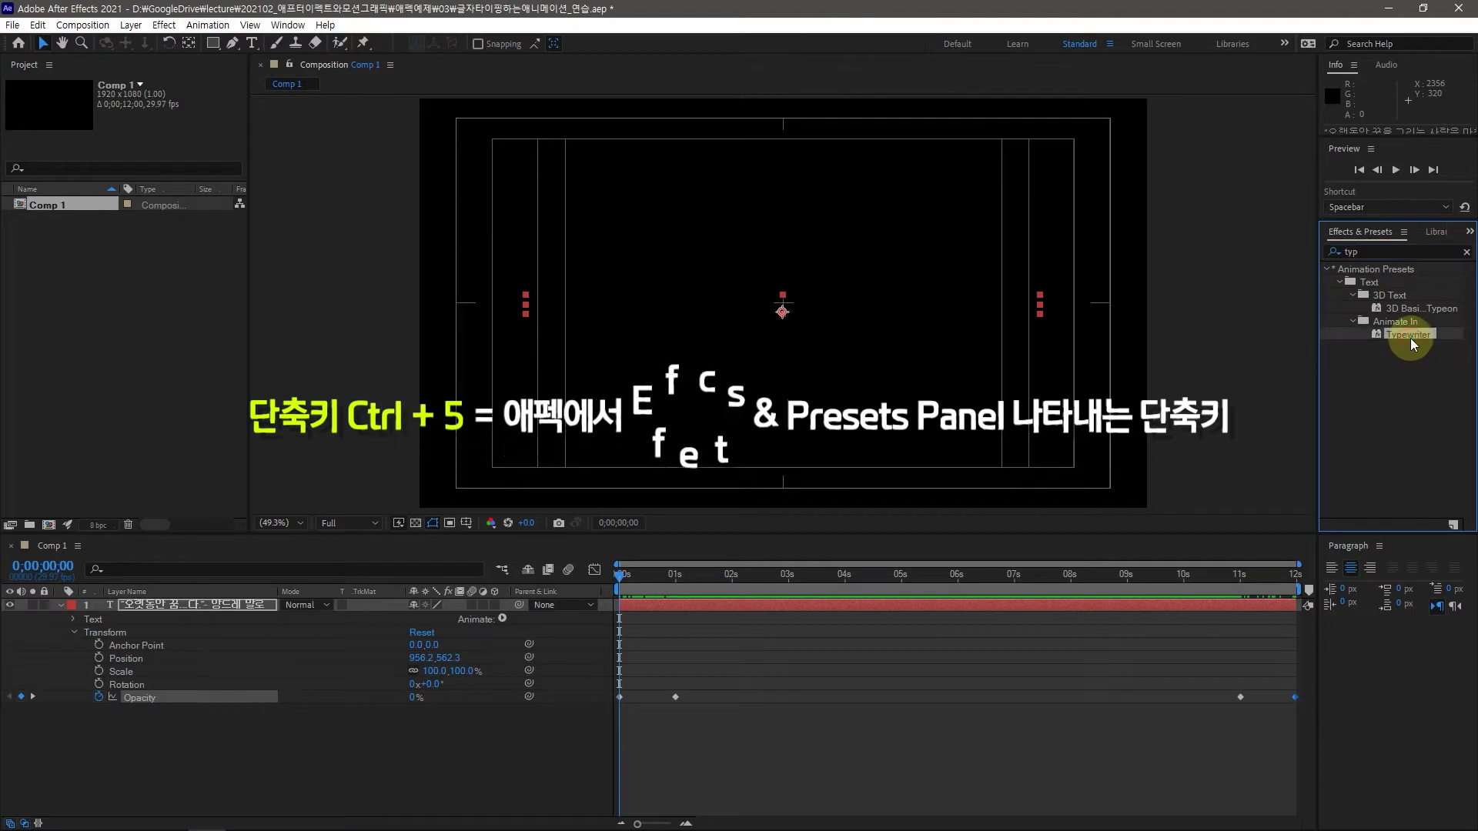
left_click_drag(1388, 336, 144, 606)
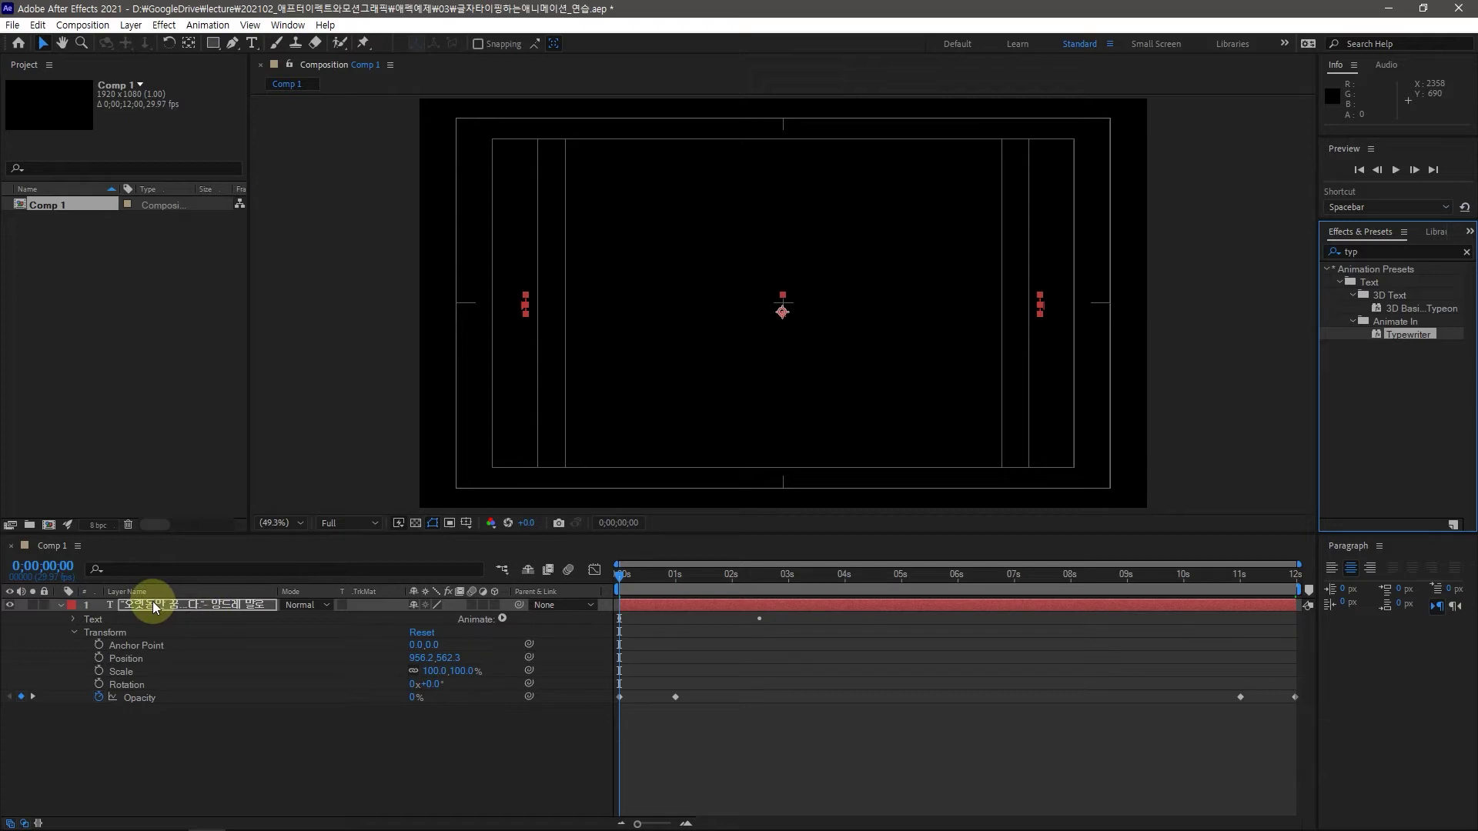
Move the second Start keyframe of the quote layer's Typewriter range selector to 0;00;05;01 and preview the slower typing
left_click(71, 618)
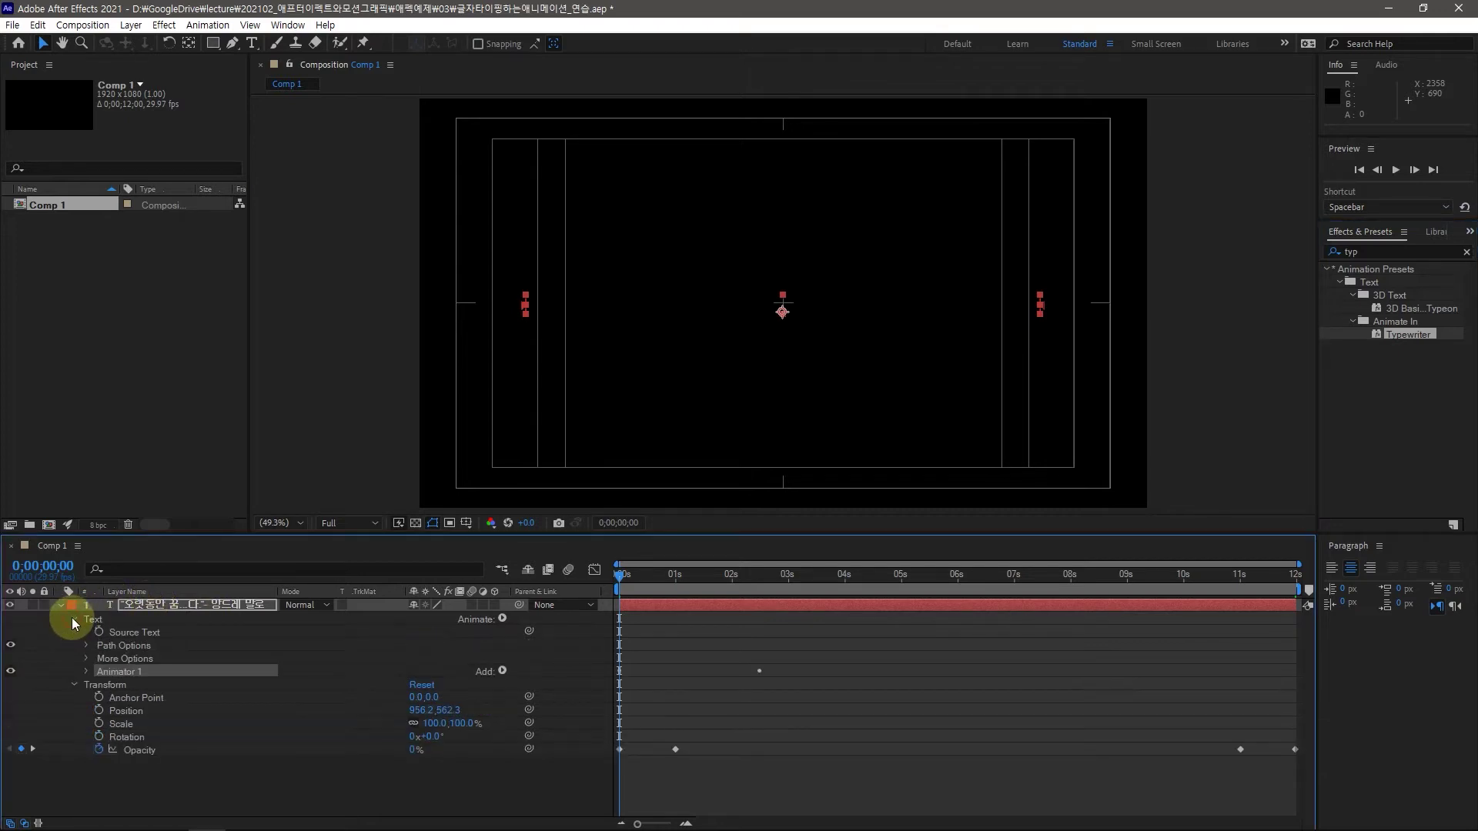
left_click(85, 672)
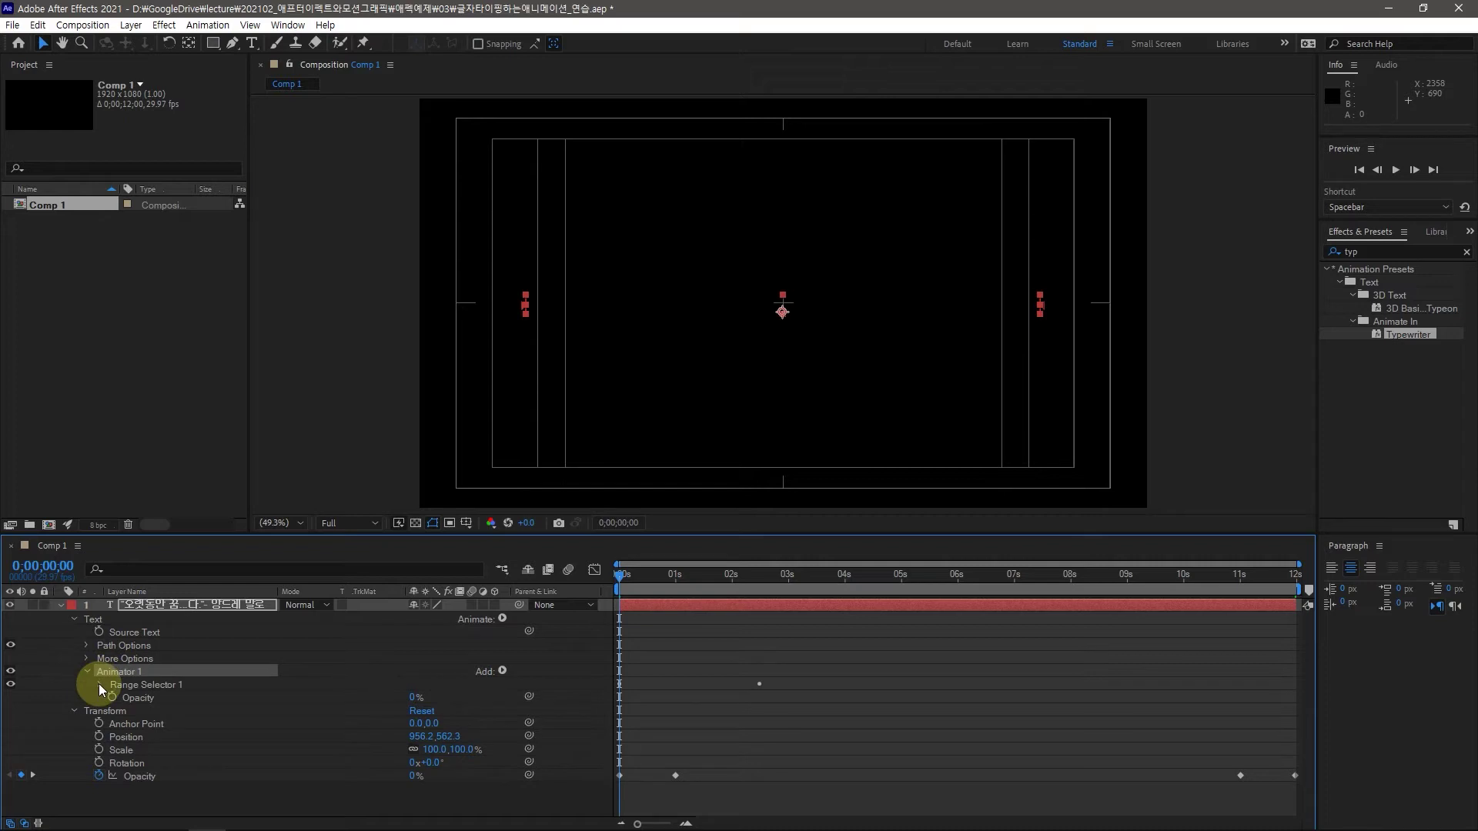
left_click(100, 686)
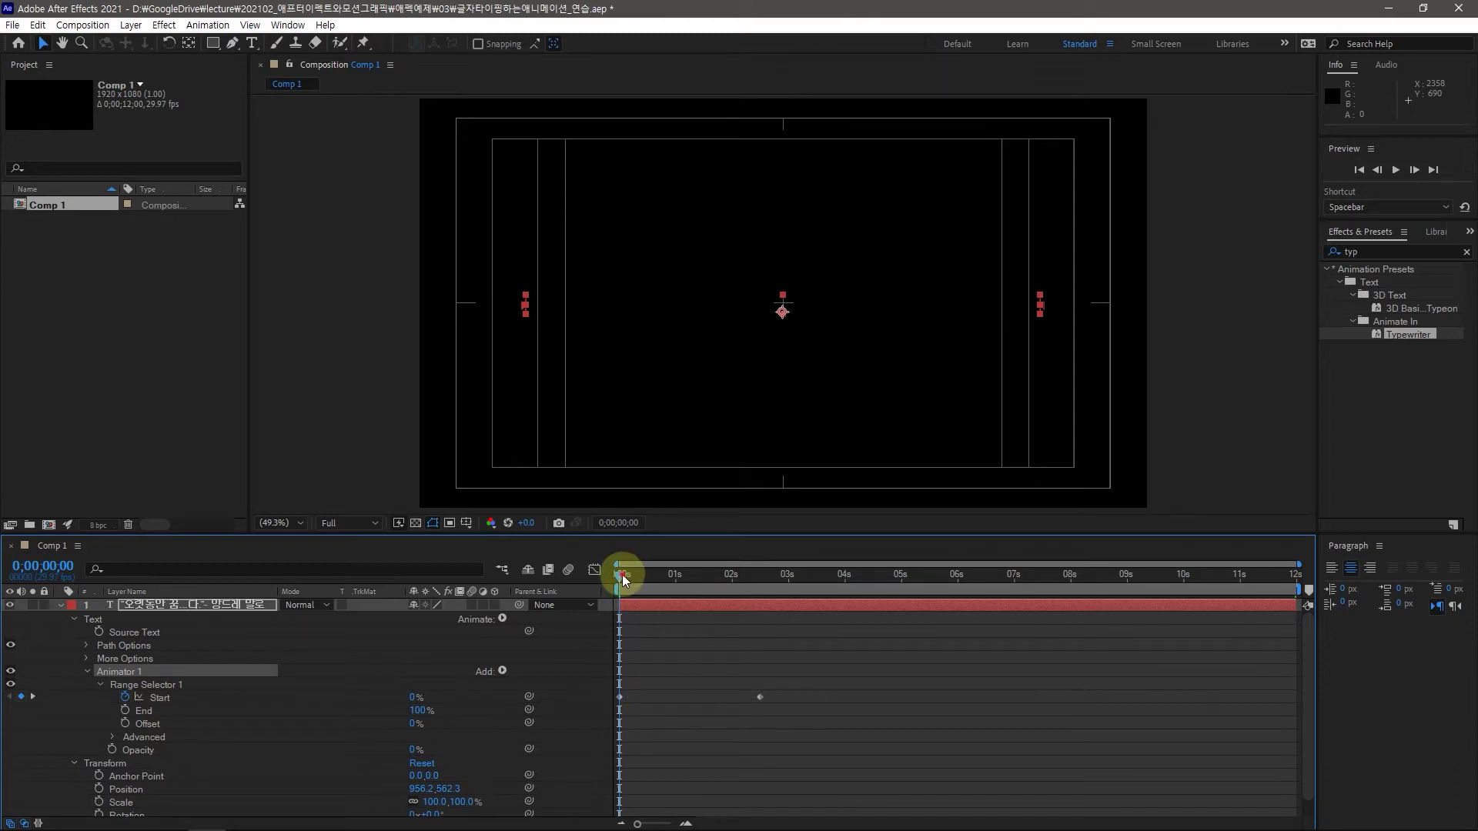
left_click_drag(627, 579, 700, 625)
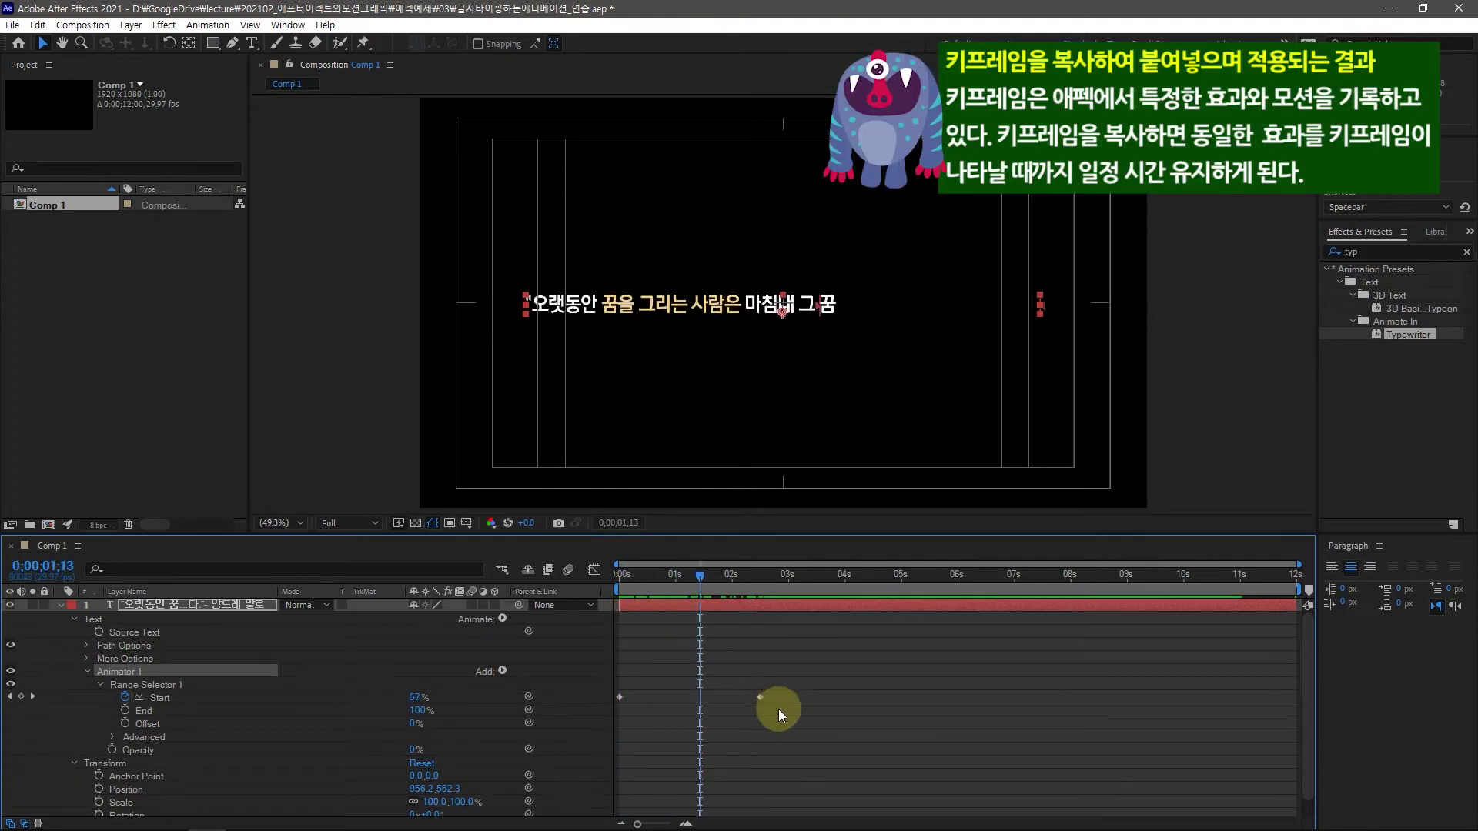
left_click_drag(762, 697, 912, 703)
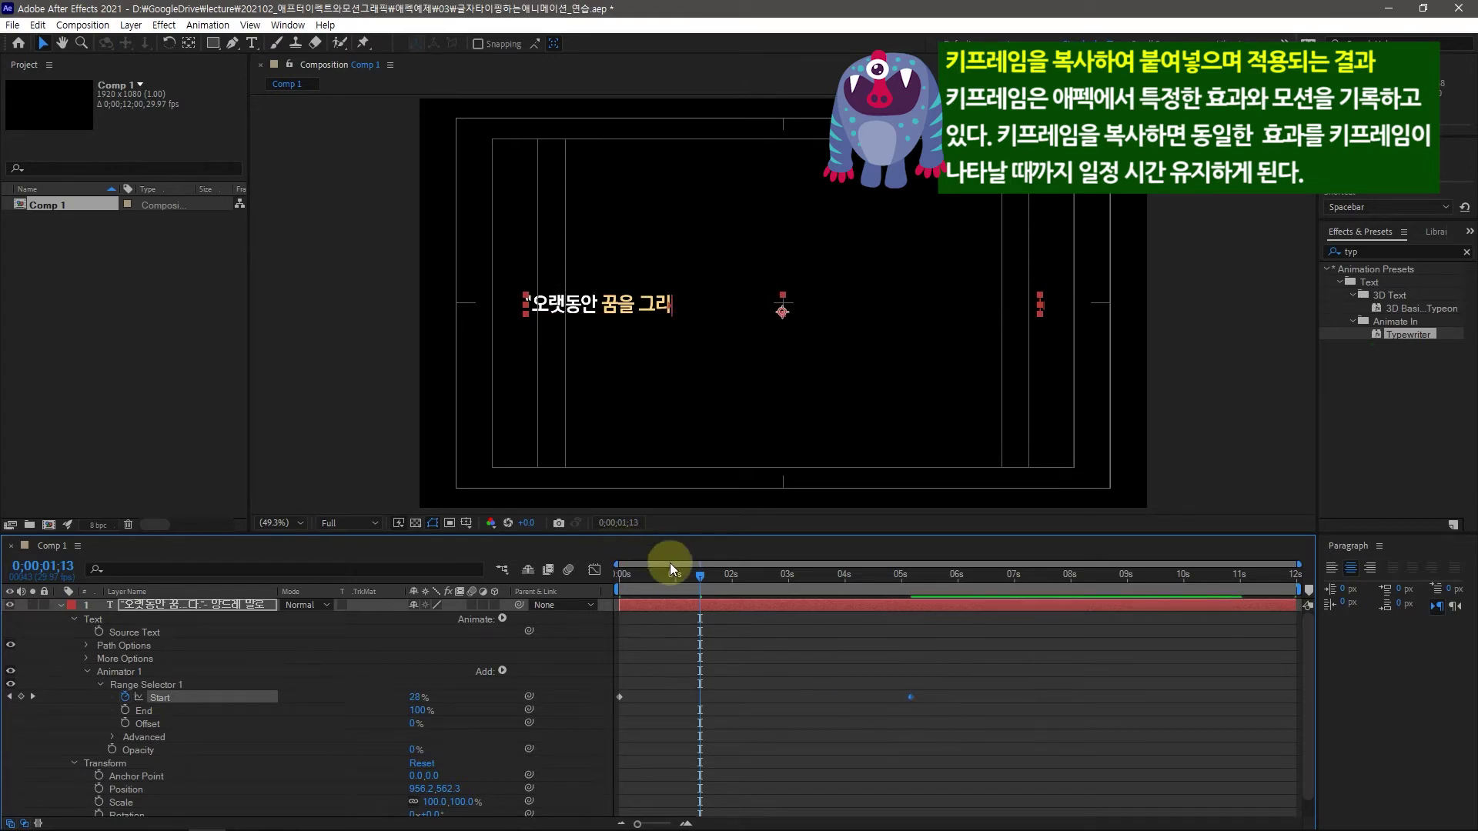
left_click_drag(705, 575, 903, 590)
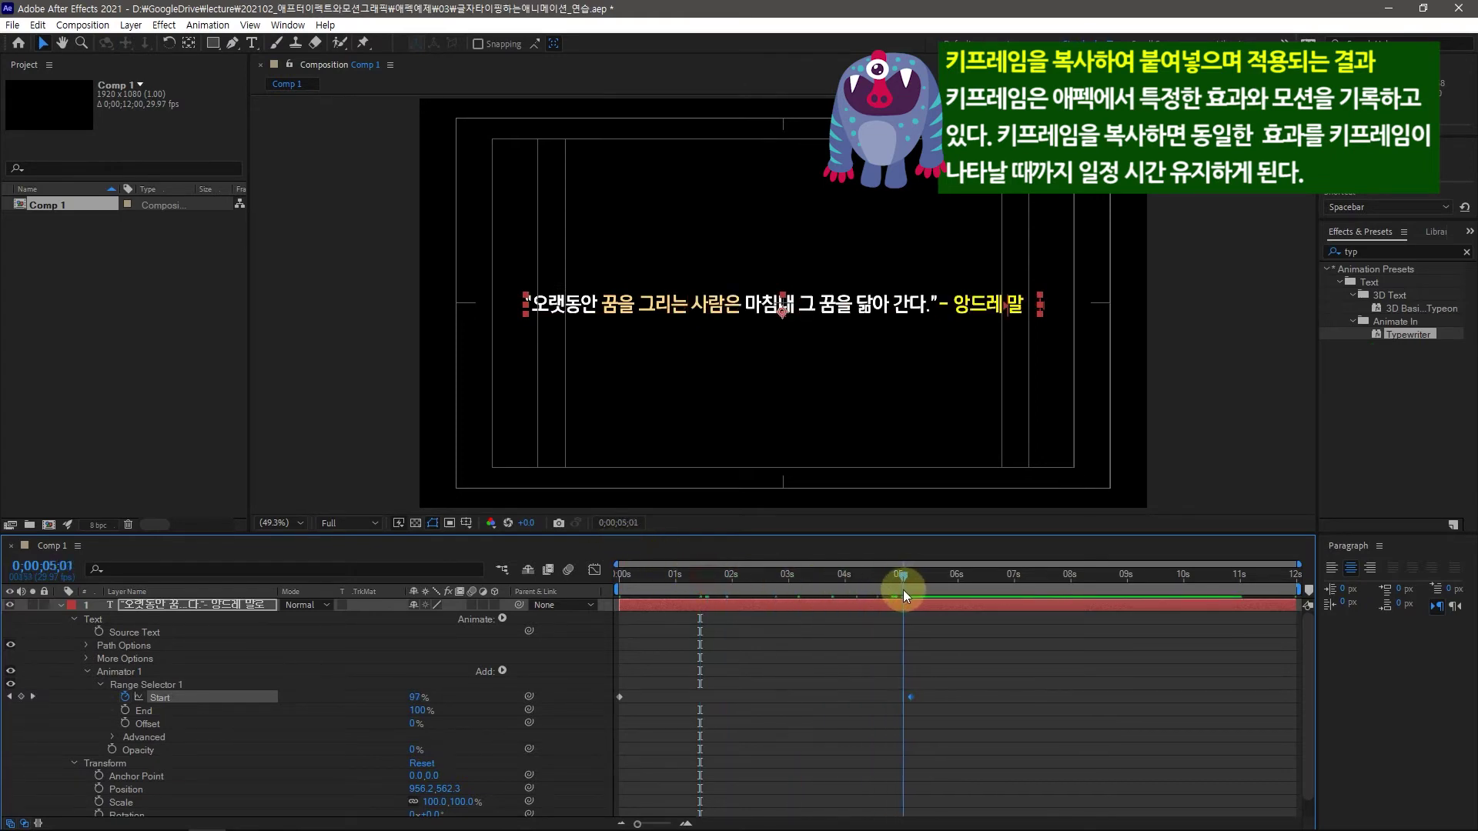
left_click_drag(907, 698, 904, 697)
key("Home")
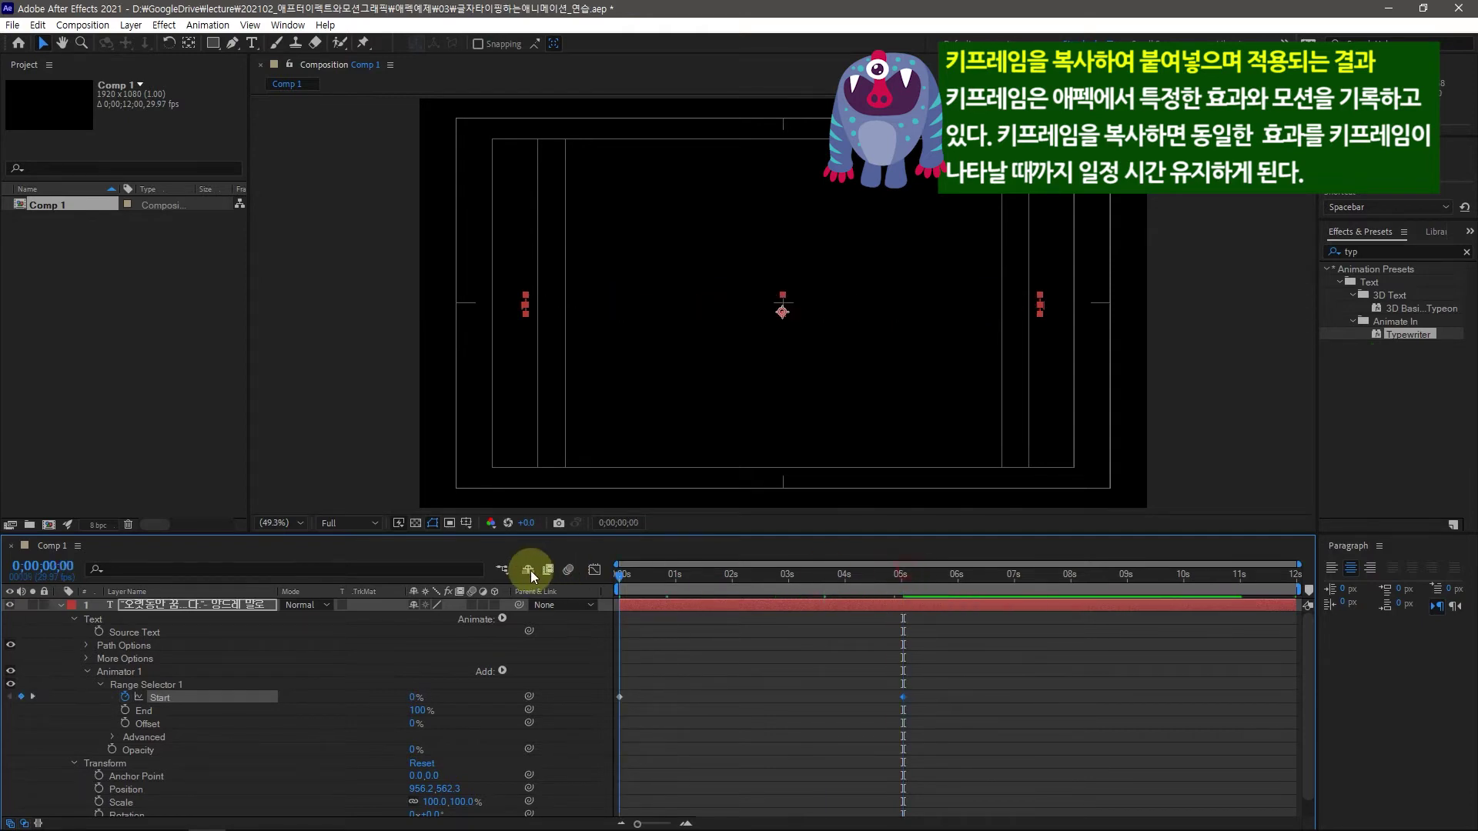
key("space")
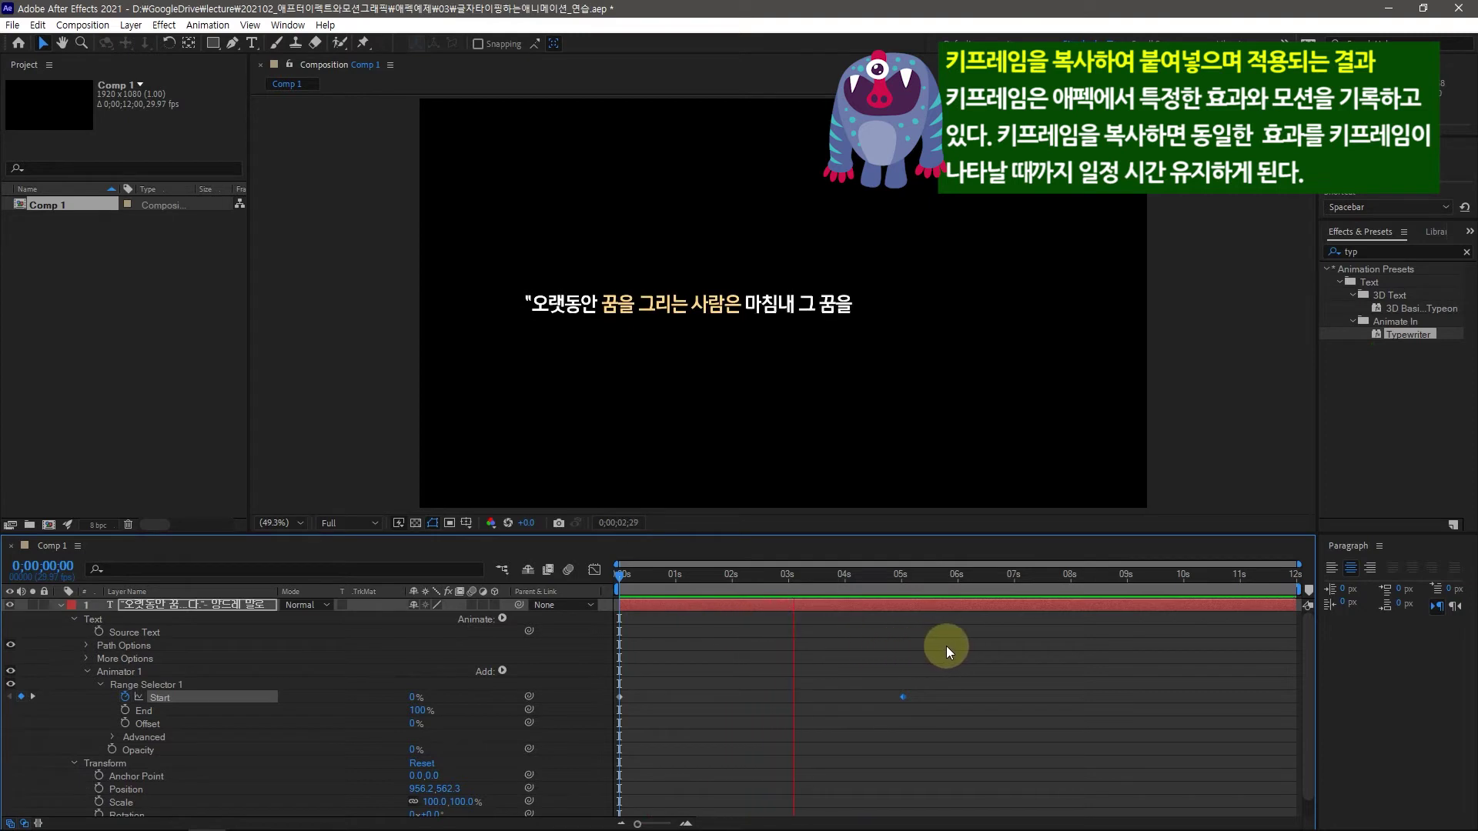
key("space")
Copy the range selector's 100% Start keyframe to 0;00;07;00
left_click_drag(935, 585, 1015, 631)
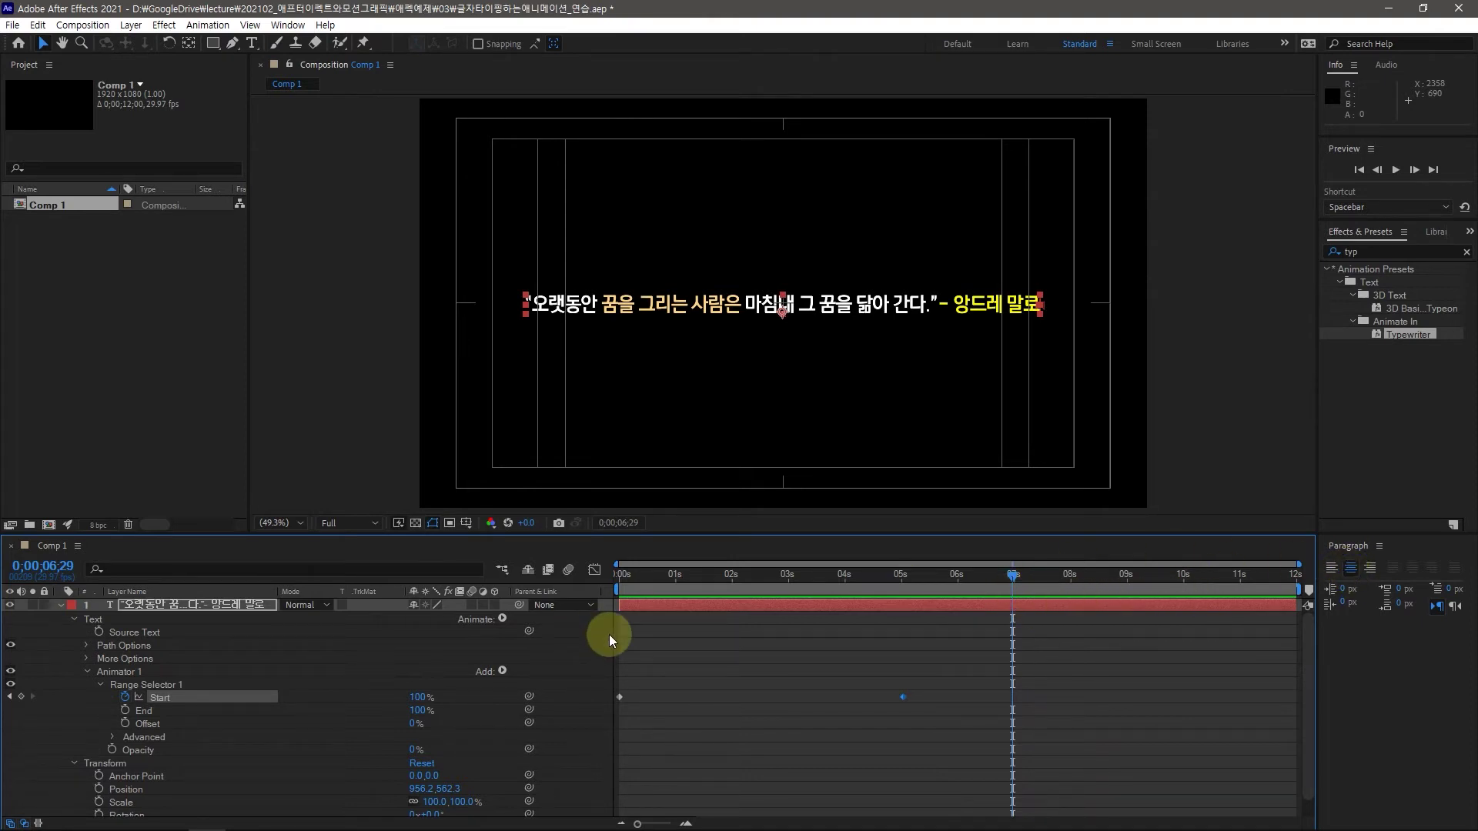
key("Page_Down")
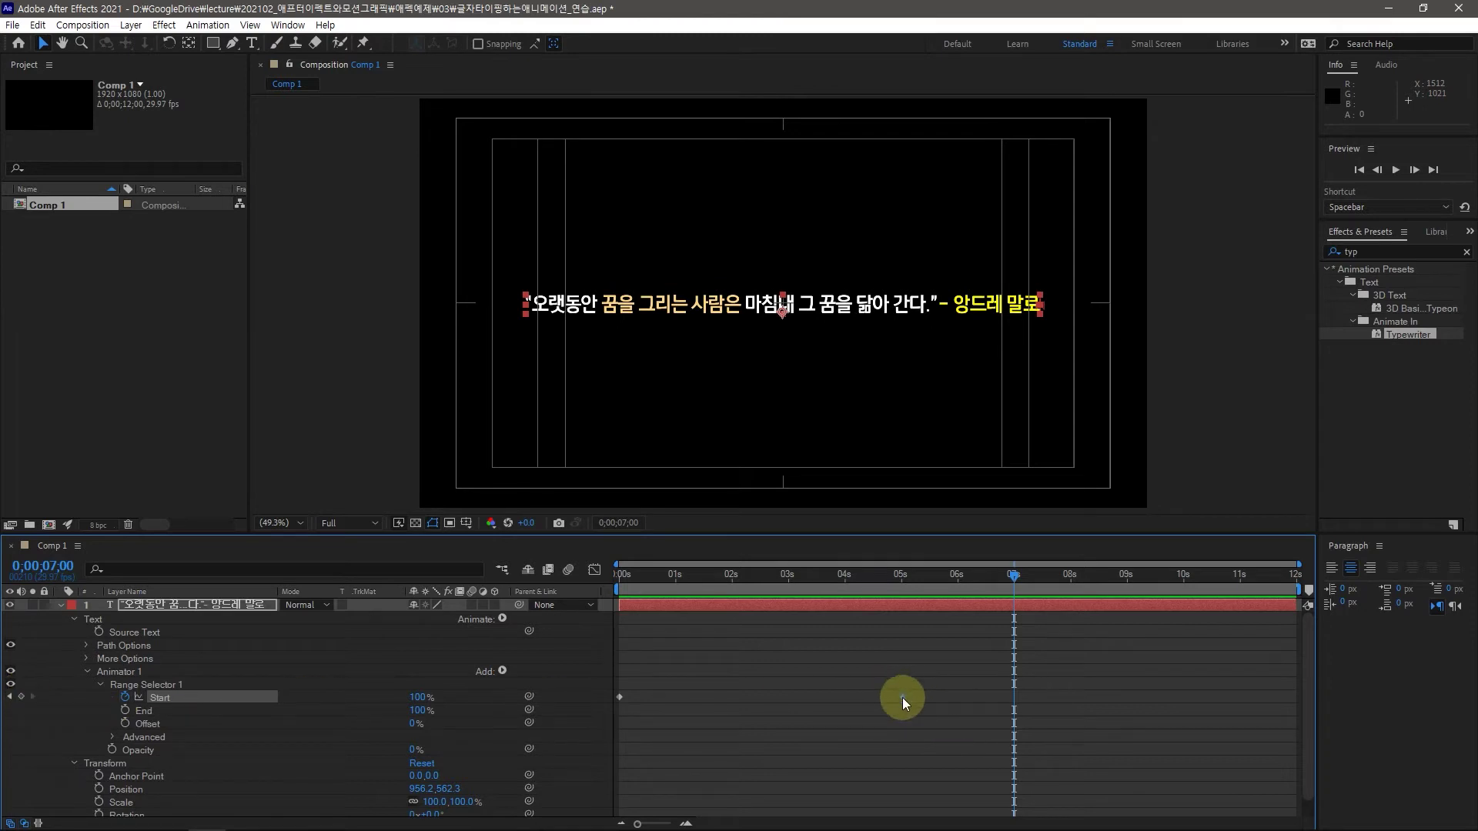
mouse_move(902, 697)
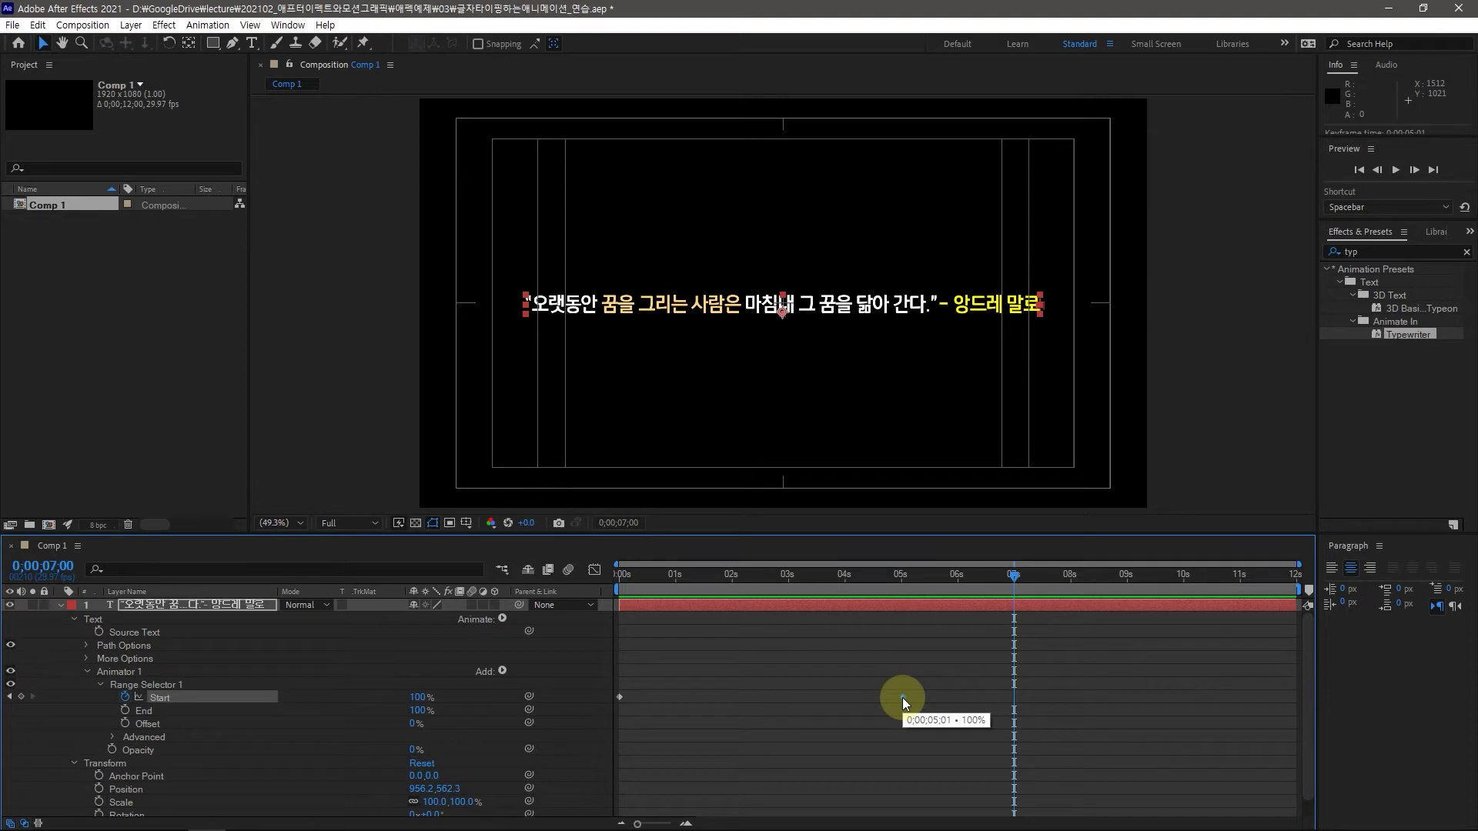
key("ctrl+c")
key("ctrl+v")
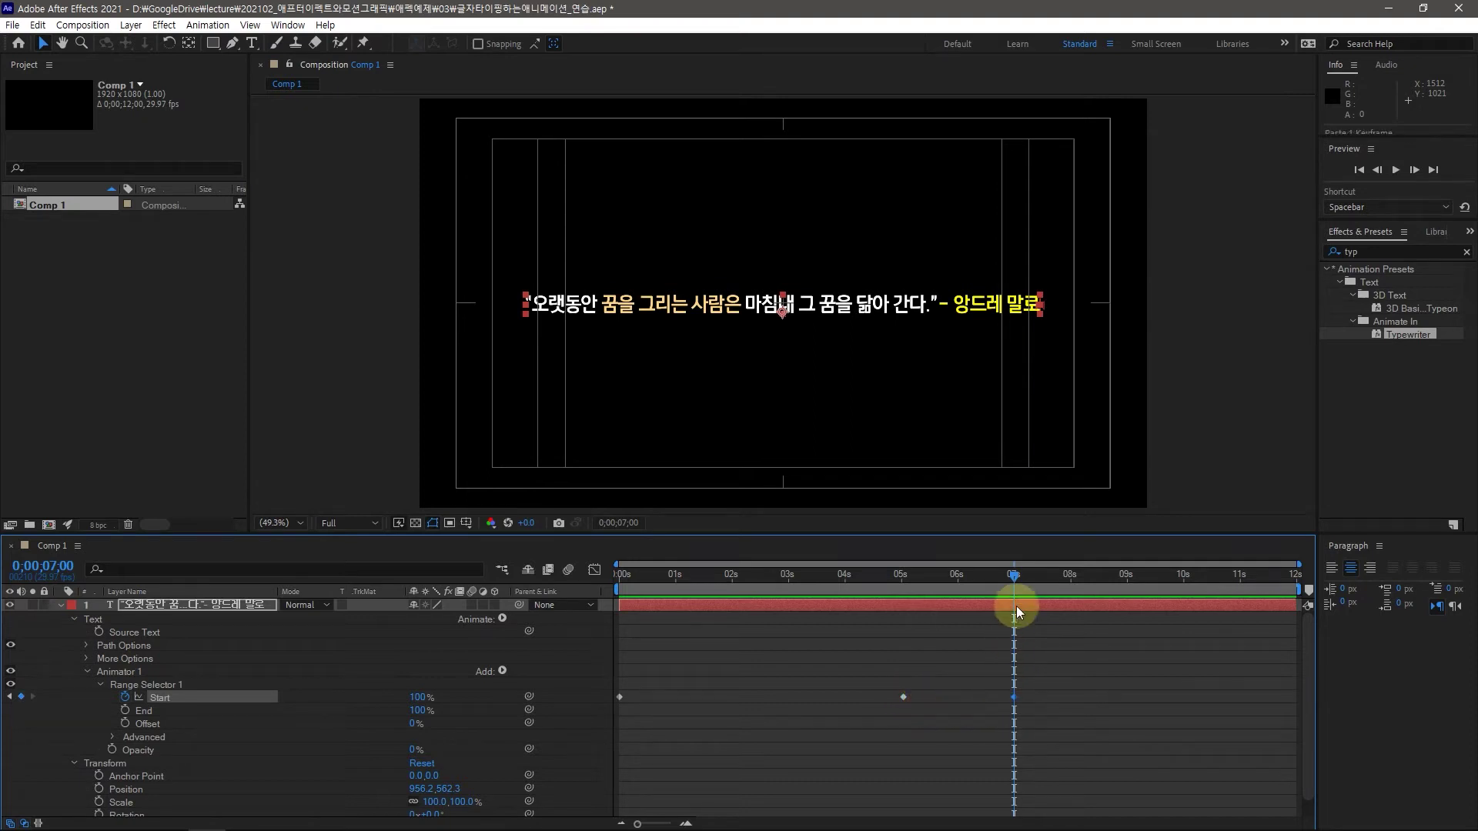
Copy the range selector's first Start keyframe of 0% to 0;00;11;29 and review the quote typing in and erasing
left_click_drag(1011, 588, 1309, 584)
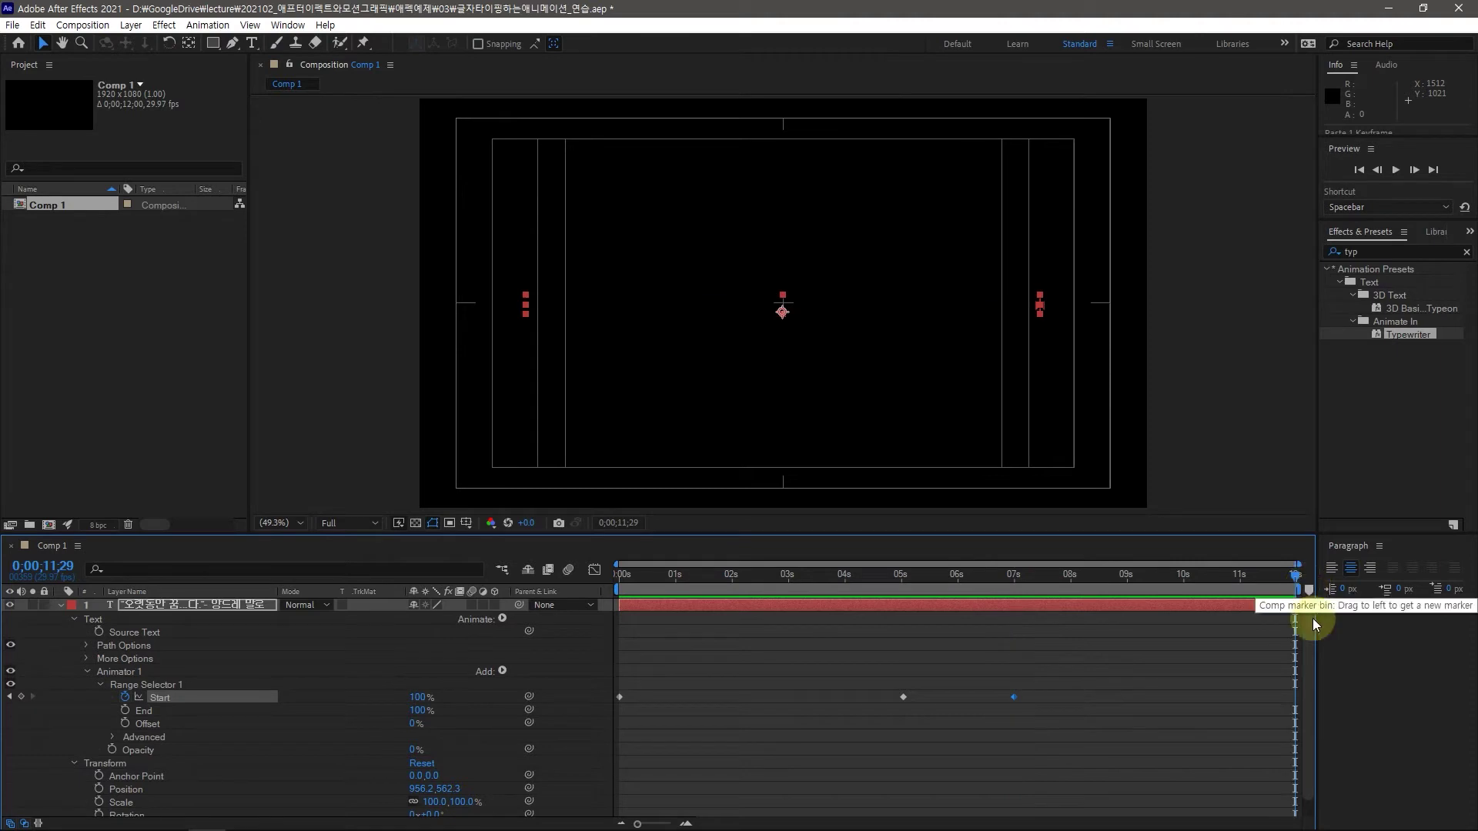
left_click_drag(619, 696, 614, 690)
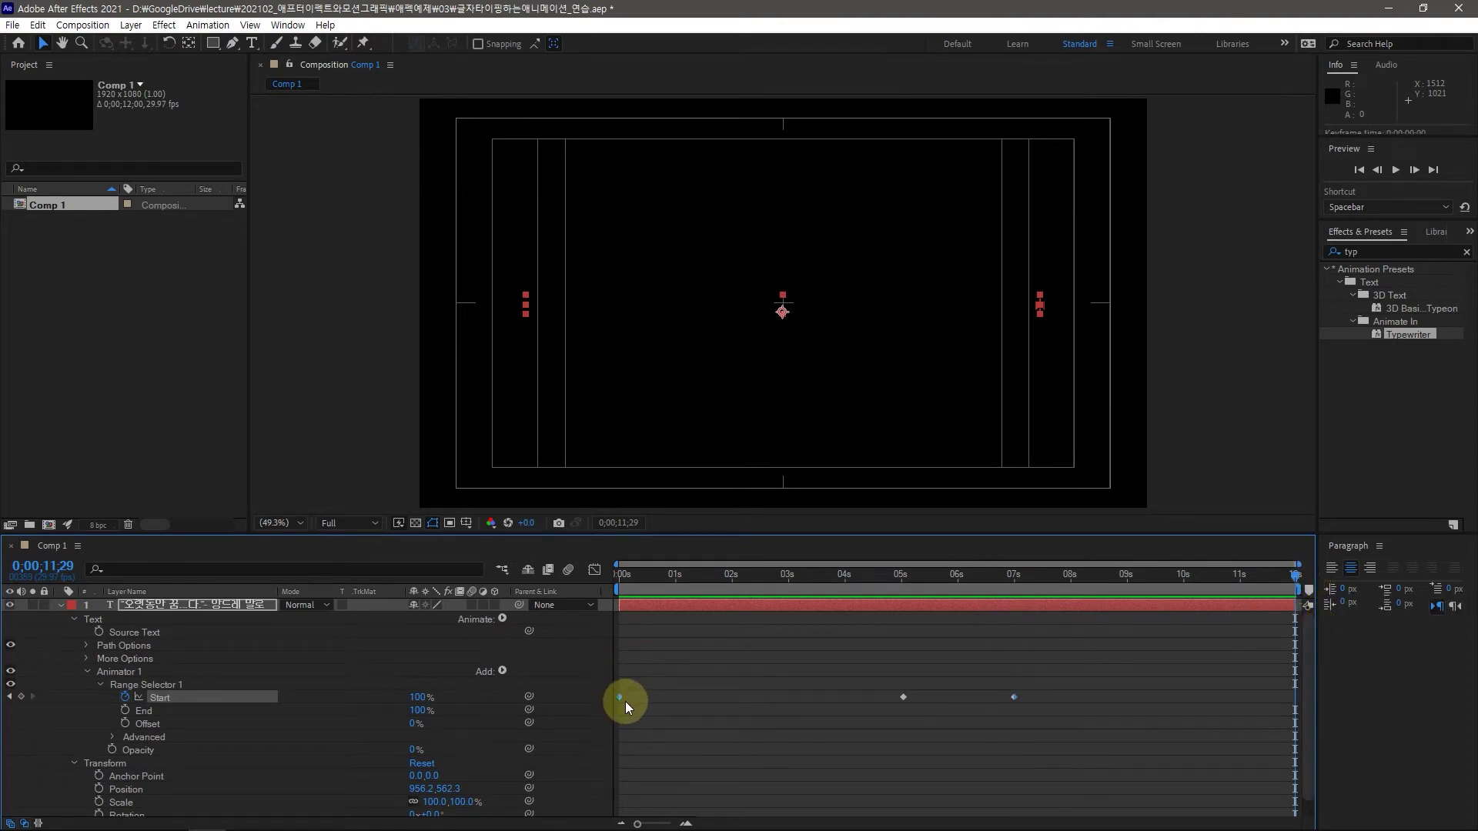
mouse_move(620, 699)
key("ctrl+c")
key("ctrl+v")
left_click_drag(1304, 588, 1066, 651)
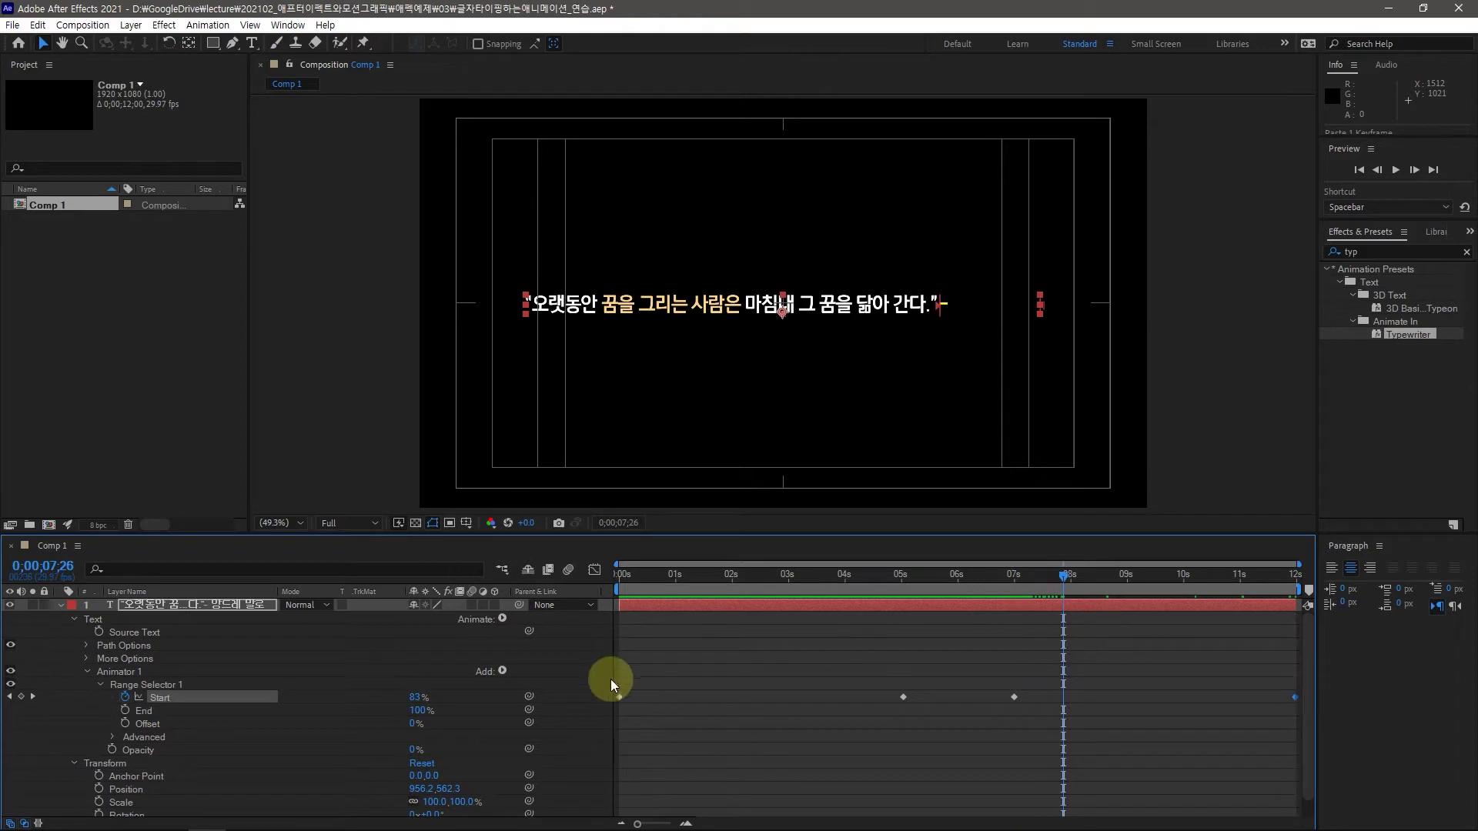
left_click_drag(1067, 577, 617, 629)
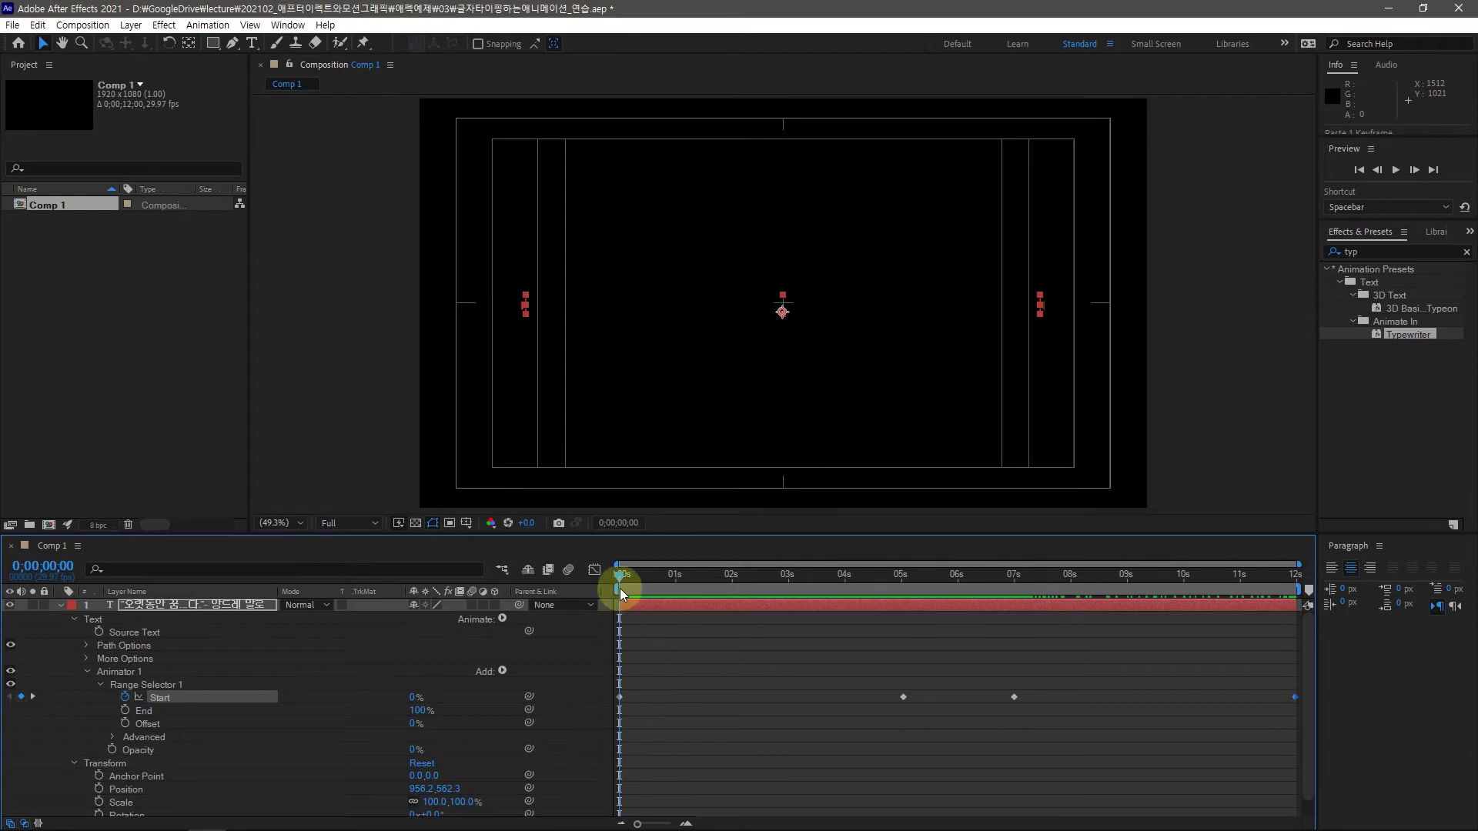
left_click_drag(620, 574, 1068, 574)
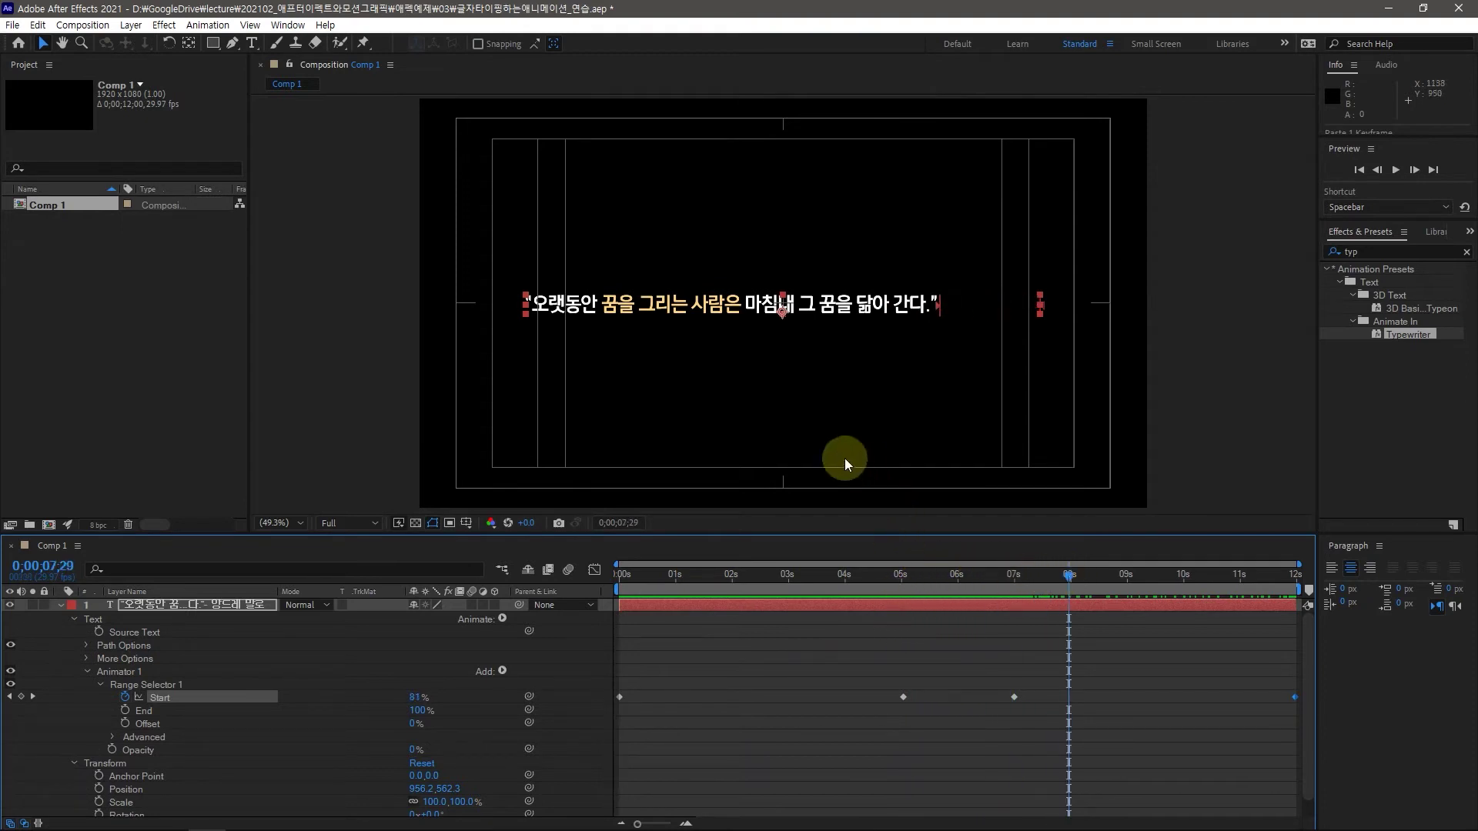
left_click_drag(1090, 575, 671, 614)
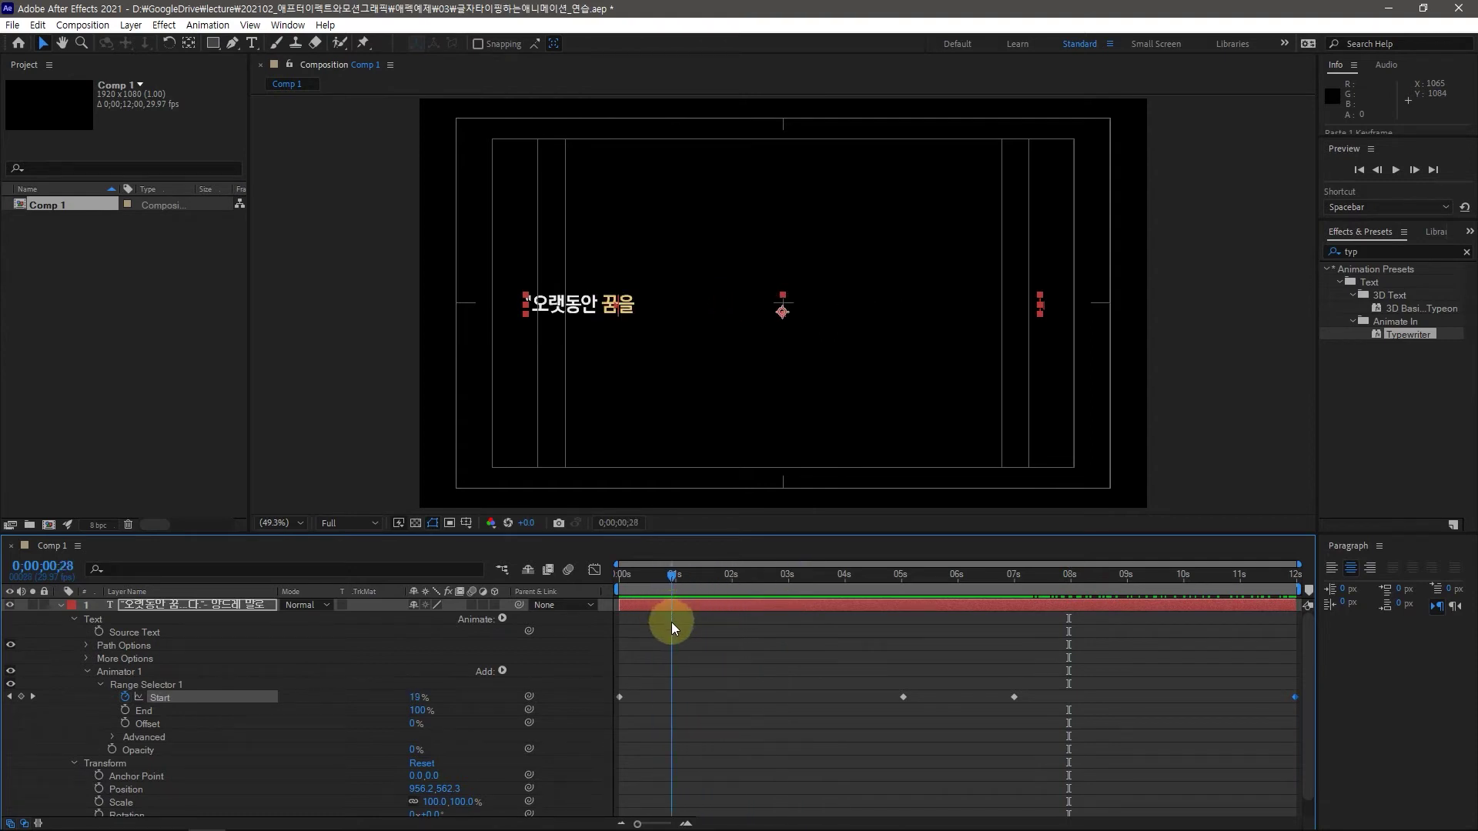
left_click_drag(671, 622, 627, 615)
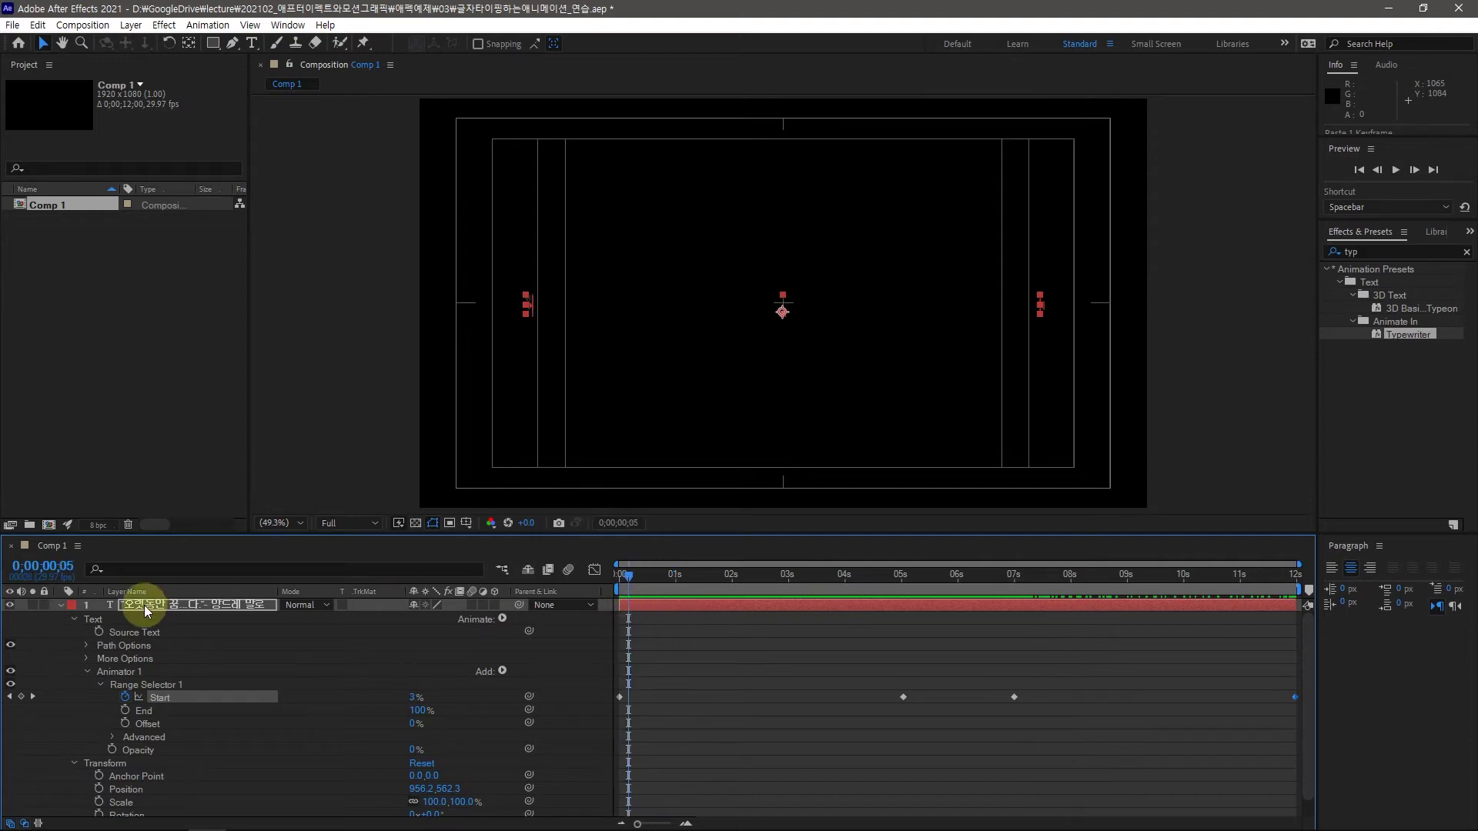
left_click_drag(631, 583, 760, 582)
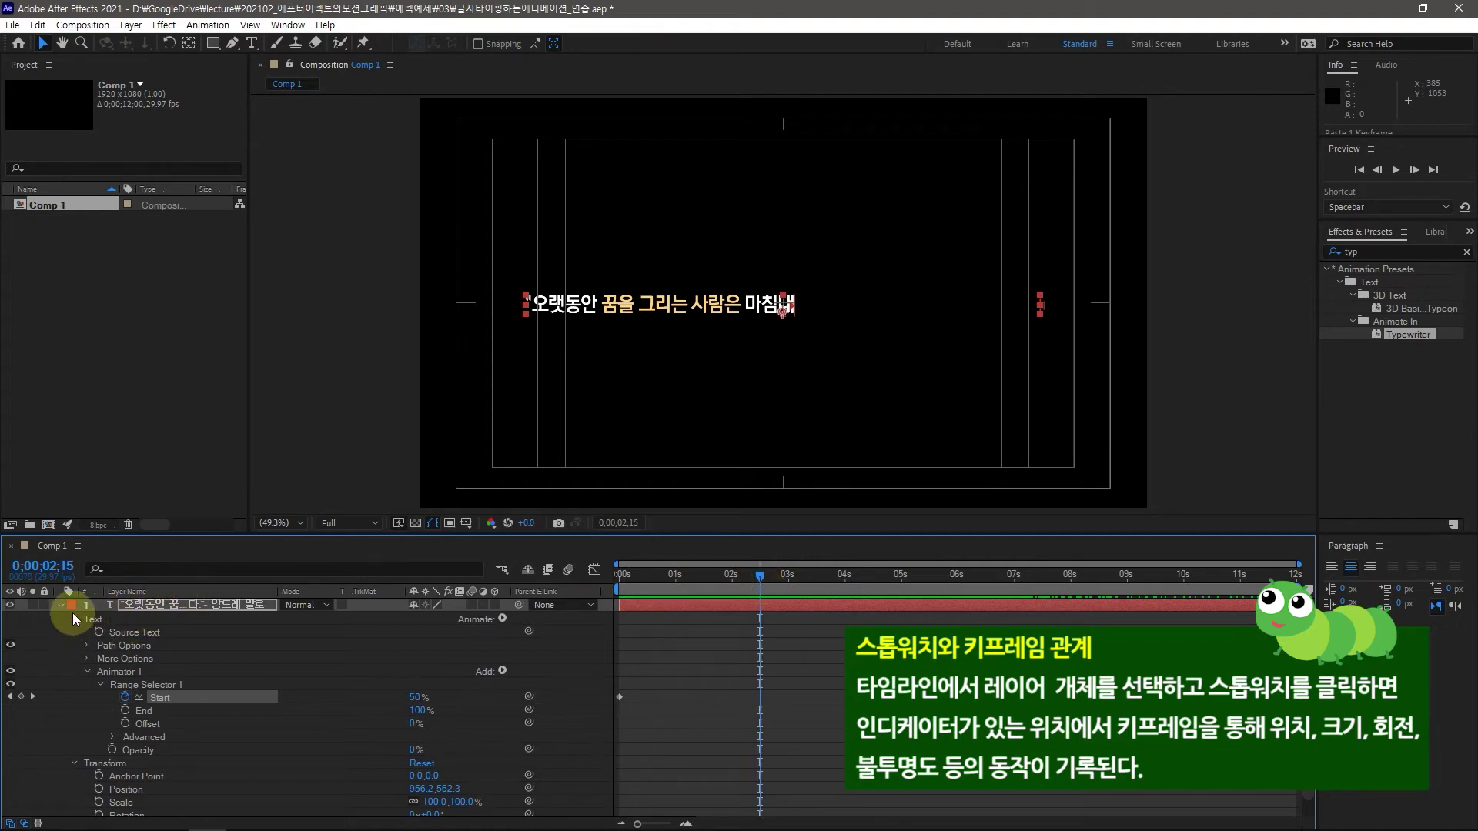
Import the sound file KeyboardTyping08.mp3 from the SoundEffects folder into the project
left_click(127, 349)
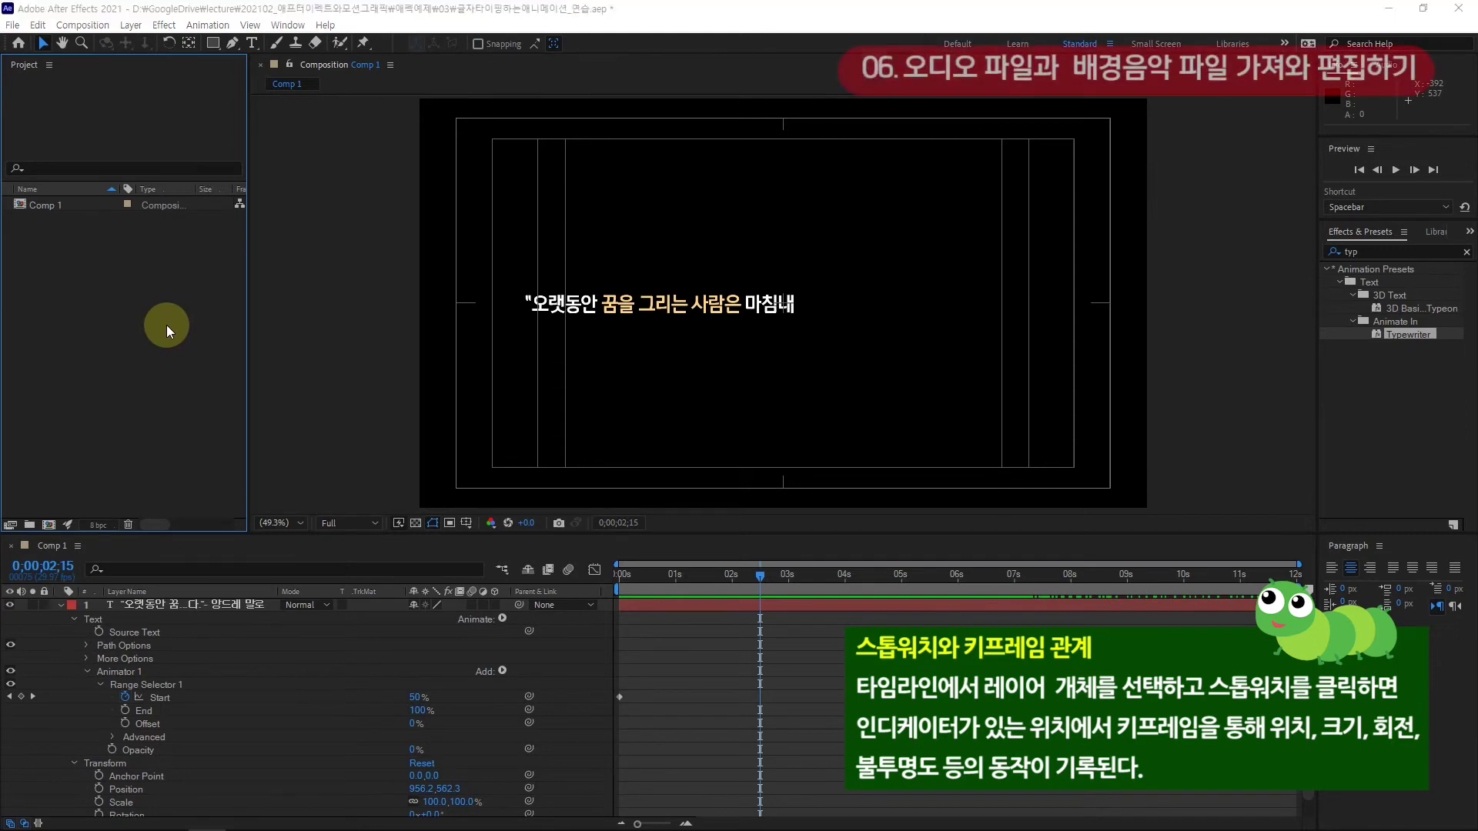
double_click(166, 325)
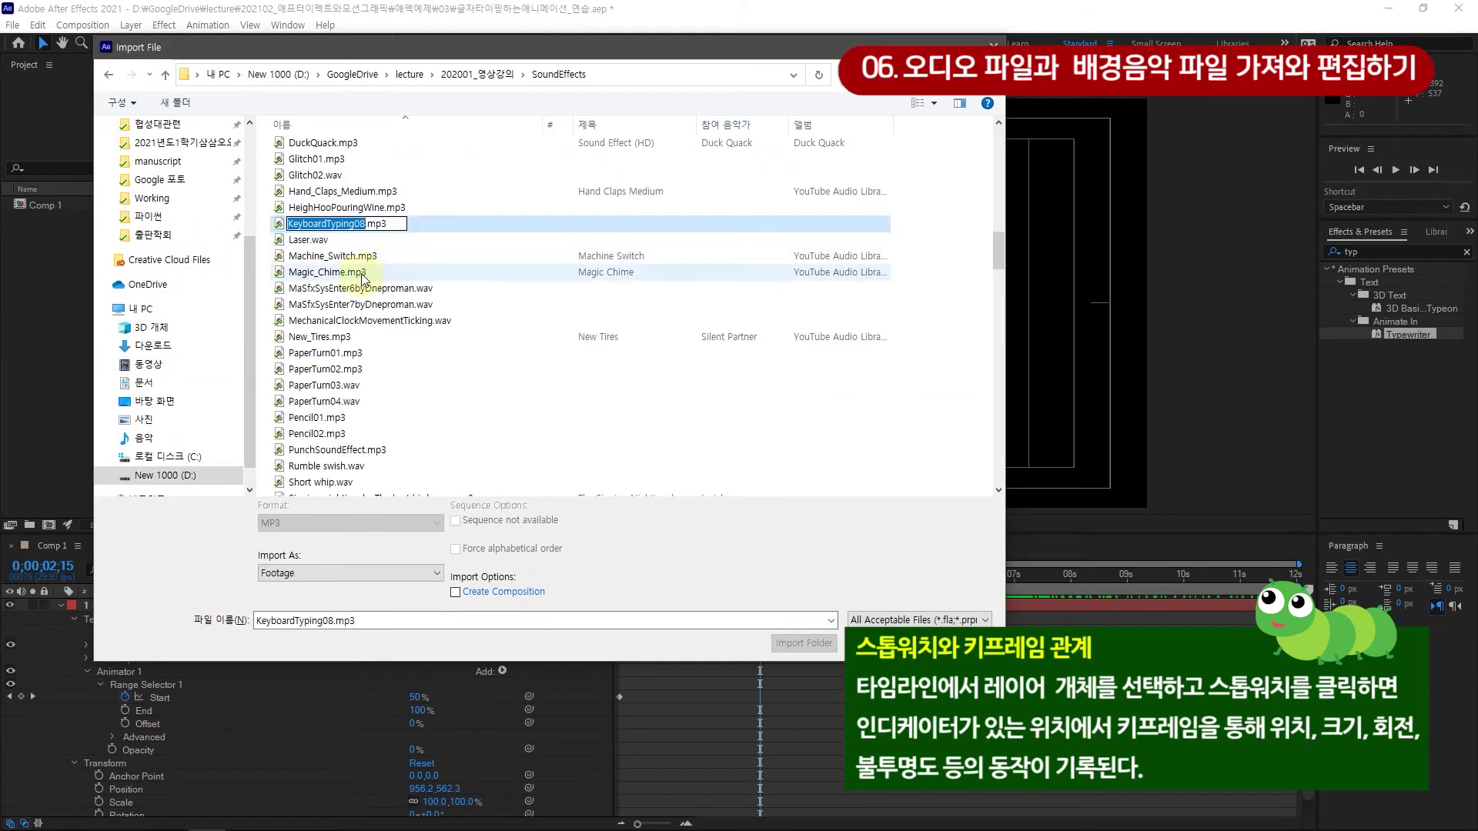
left_click(432, 239)
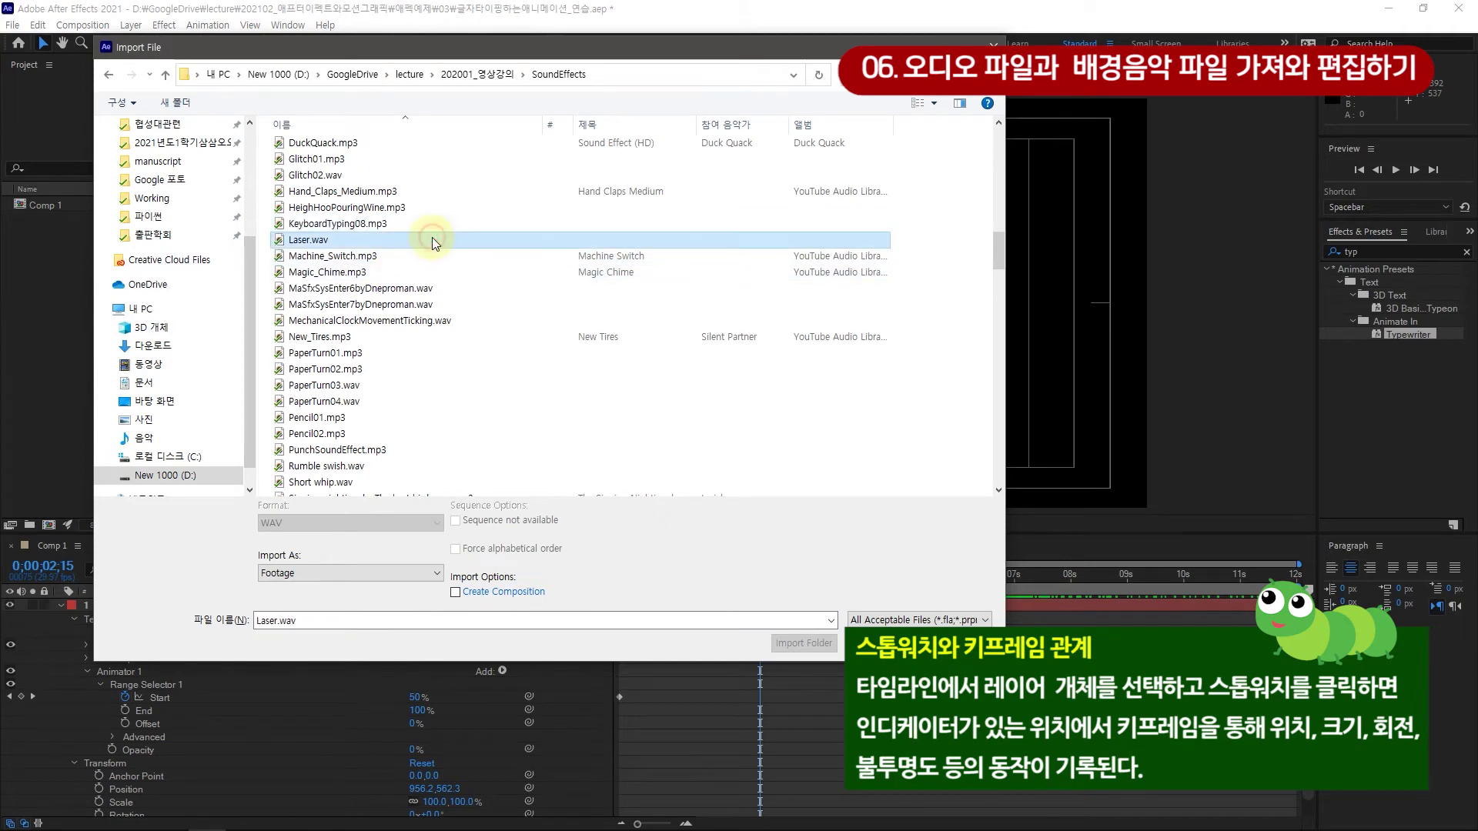
left_click(386, 225)
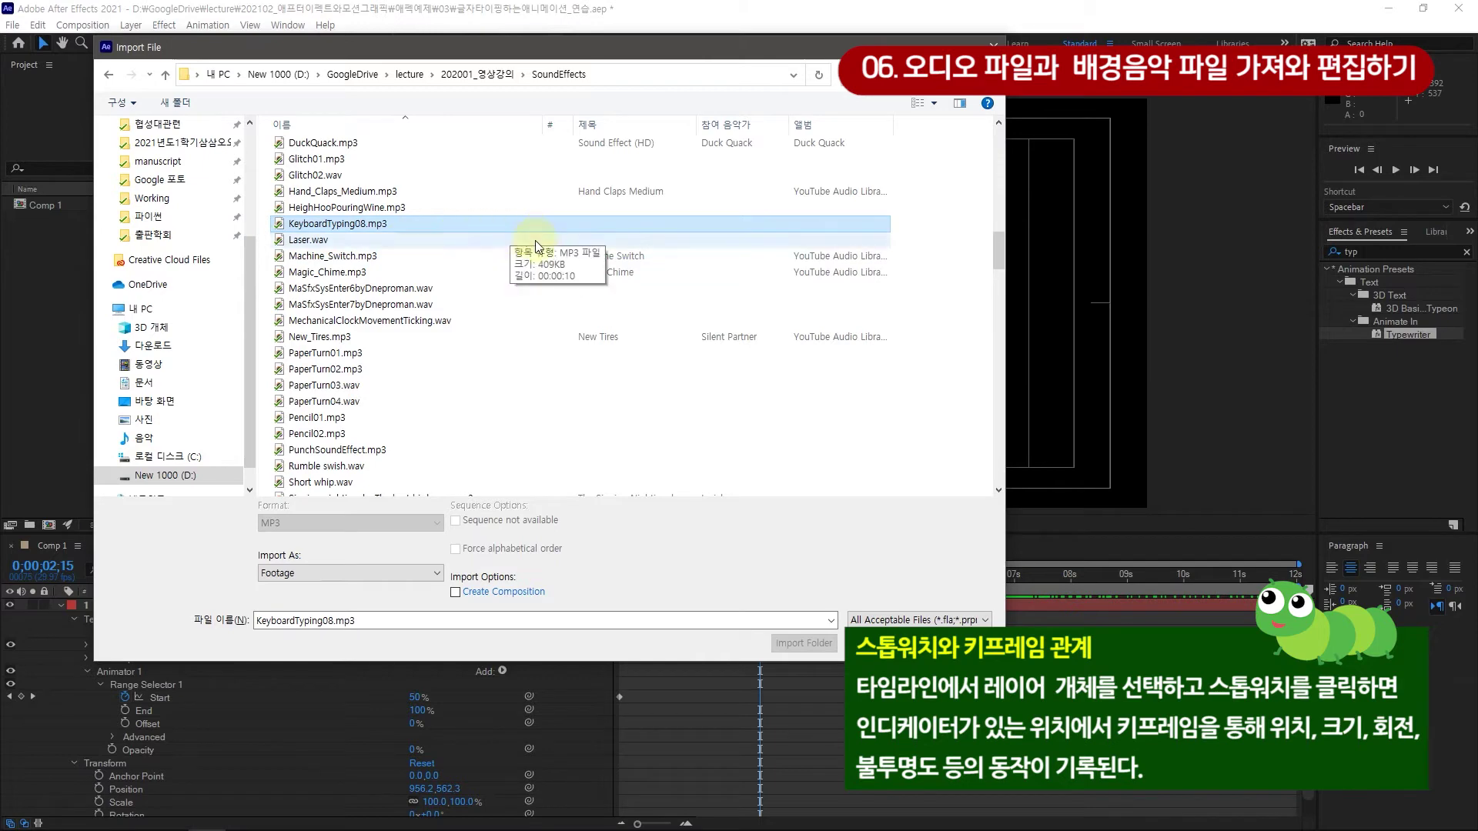
key("Return")
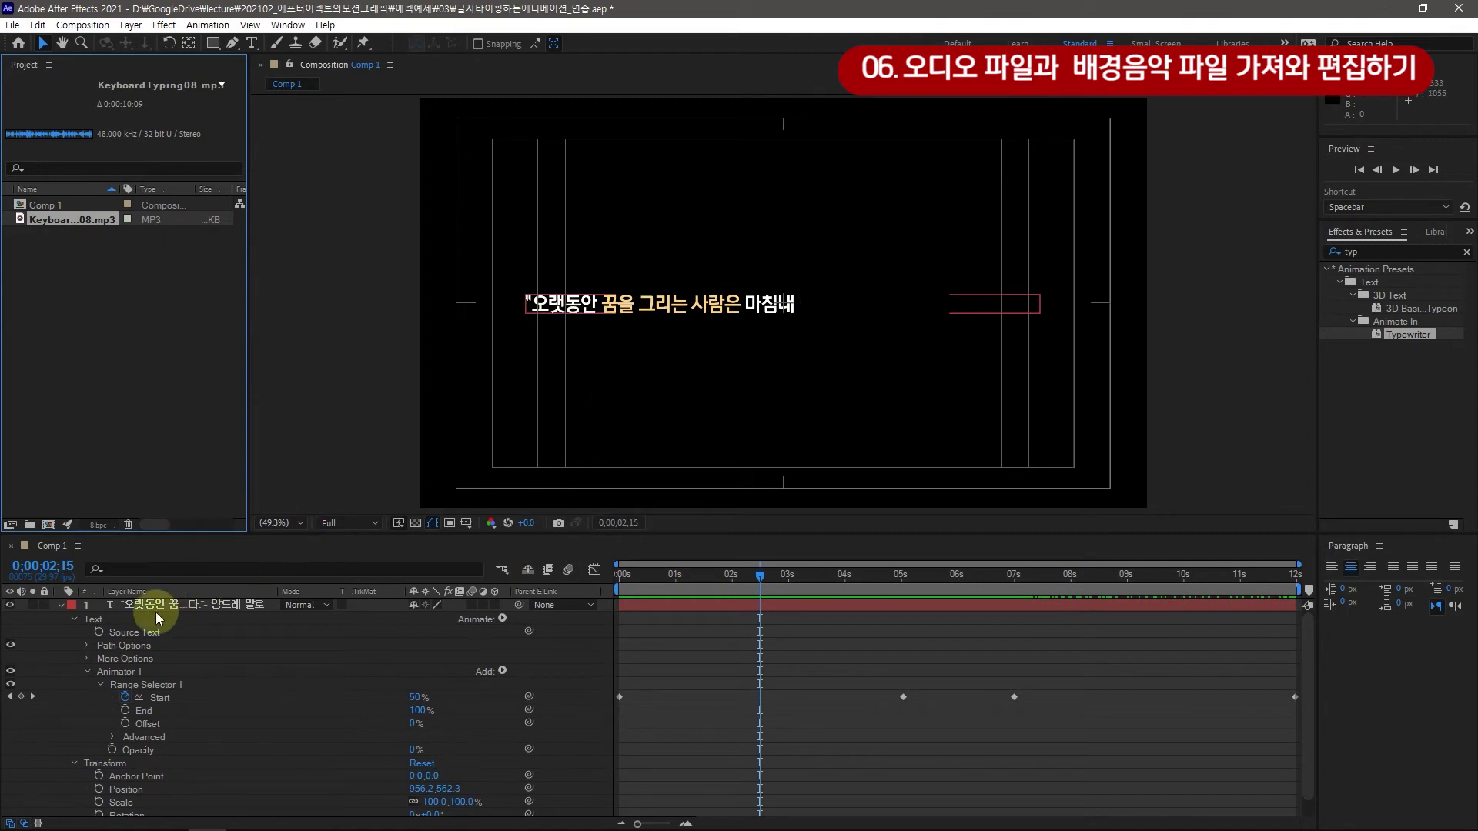
Collapse the quote layer's properties and show only its keyframed ones
left_click(61, 606)
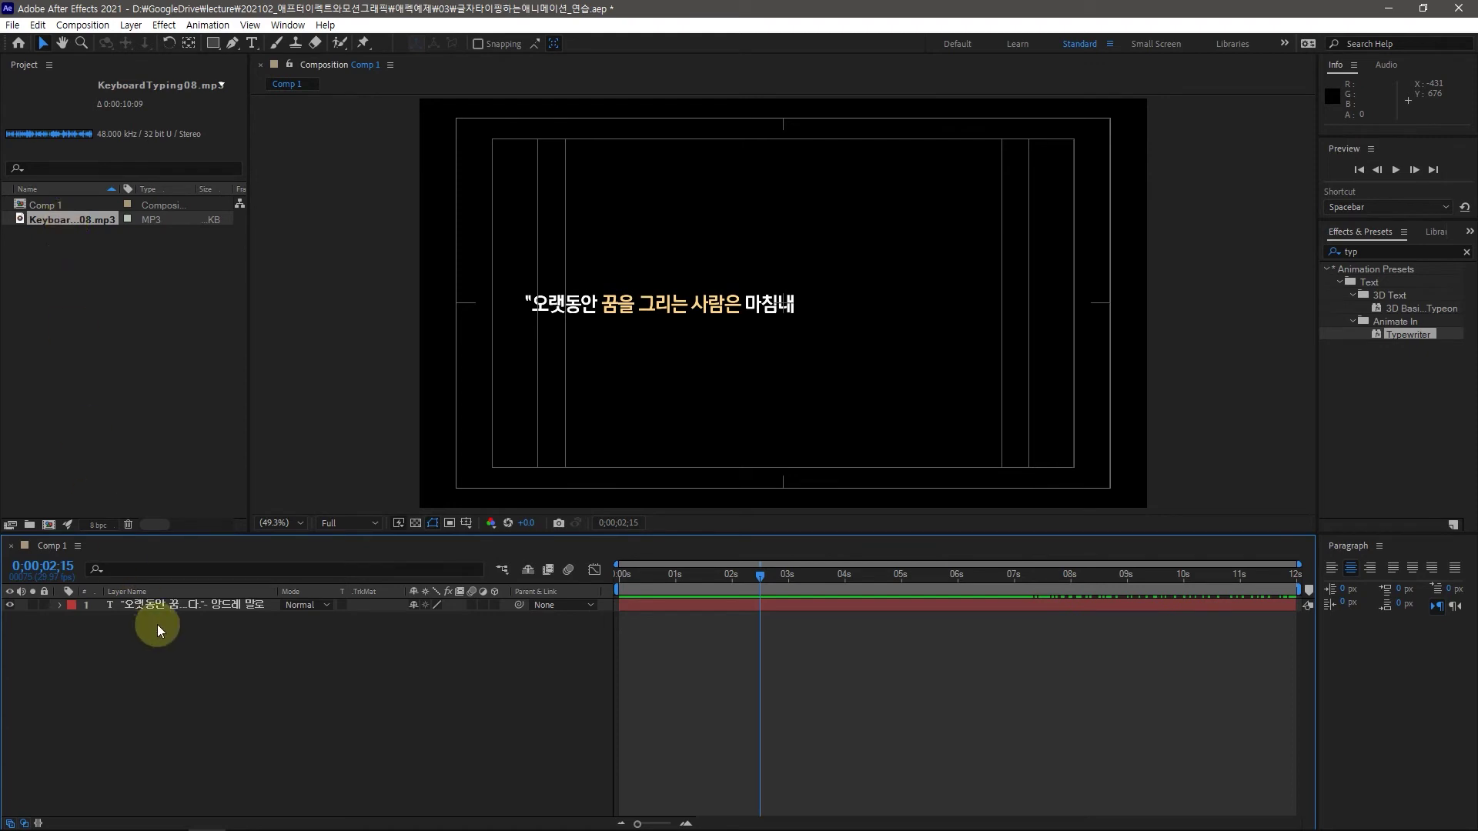
left_click(132, 603)
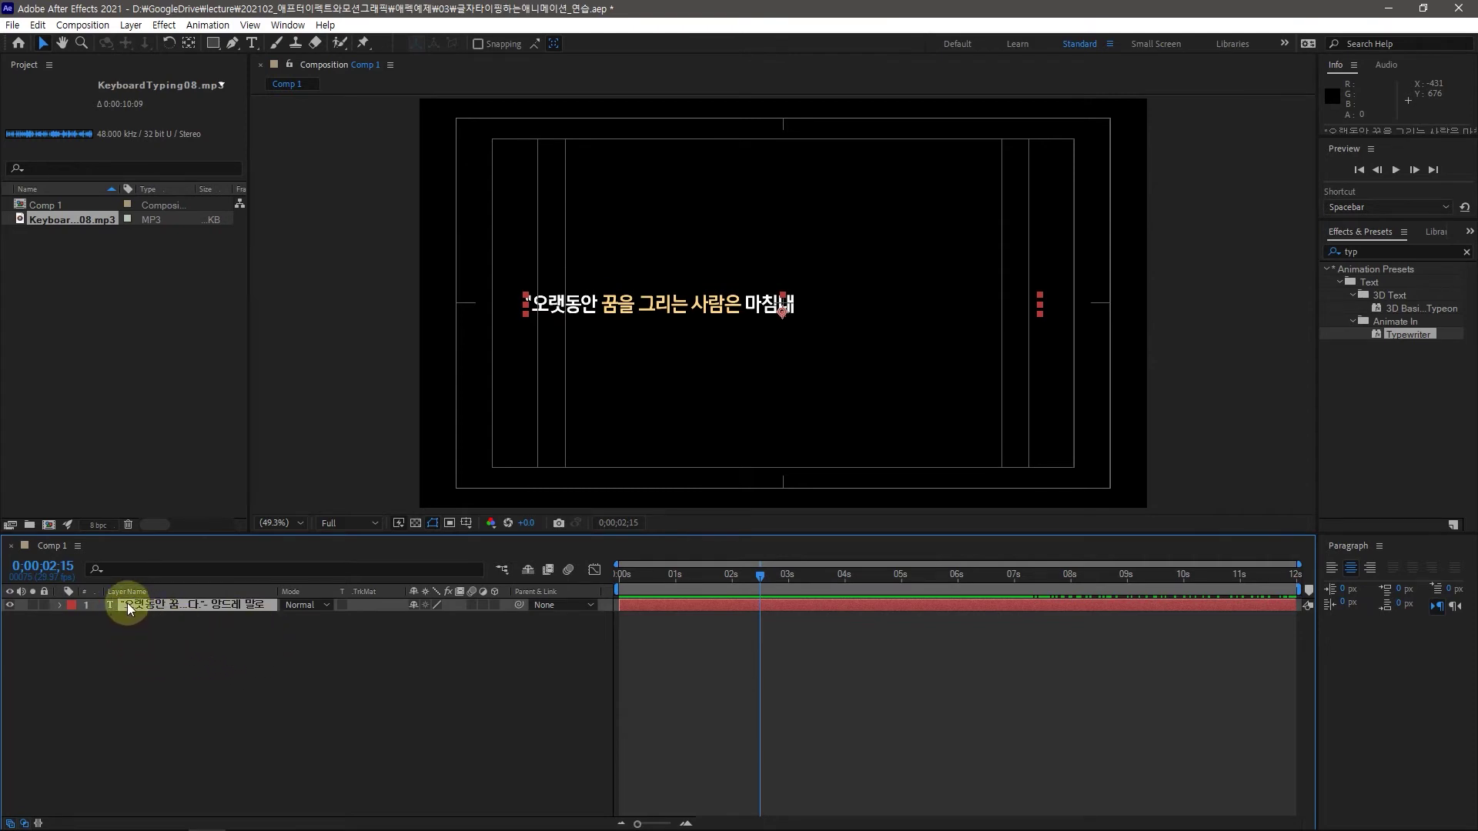
key("u")
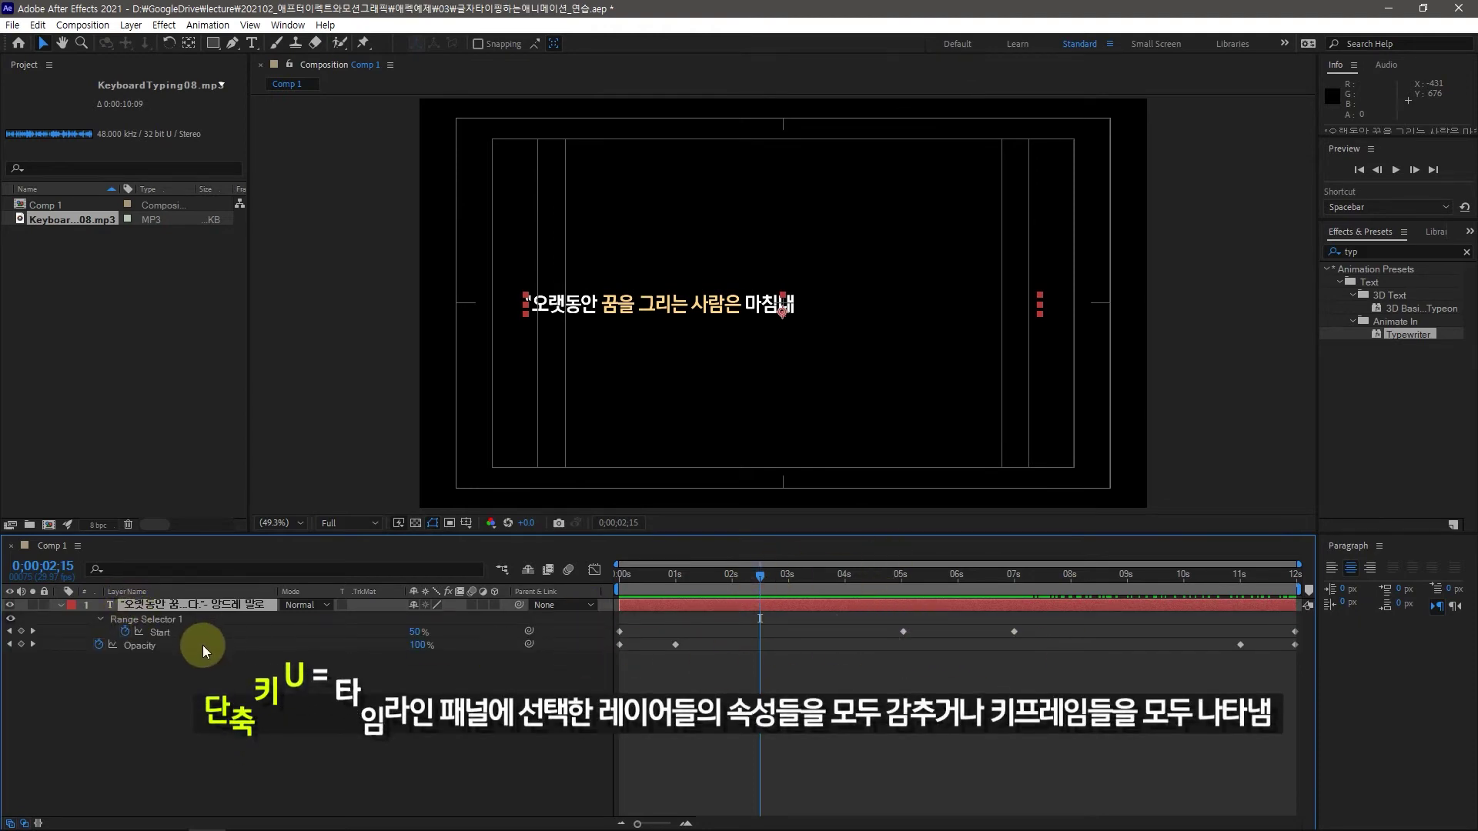
Add KeyboardTyping08.mp3 to Comp 1 beneath the quote layer and preview the typing sound from the start
left_click(64, 221)
left_click_drag(63, 219, 94, 651)
left_click(752, 578)
left_click_drag(764, 575, 604, 590)
key("space")
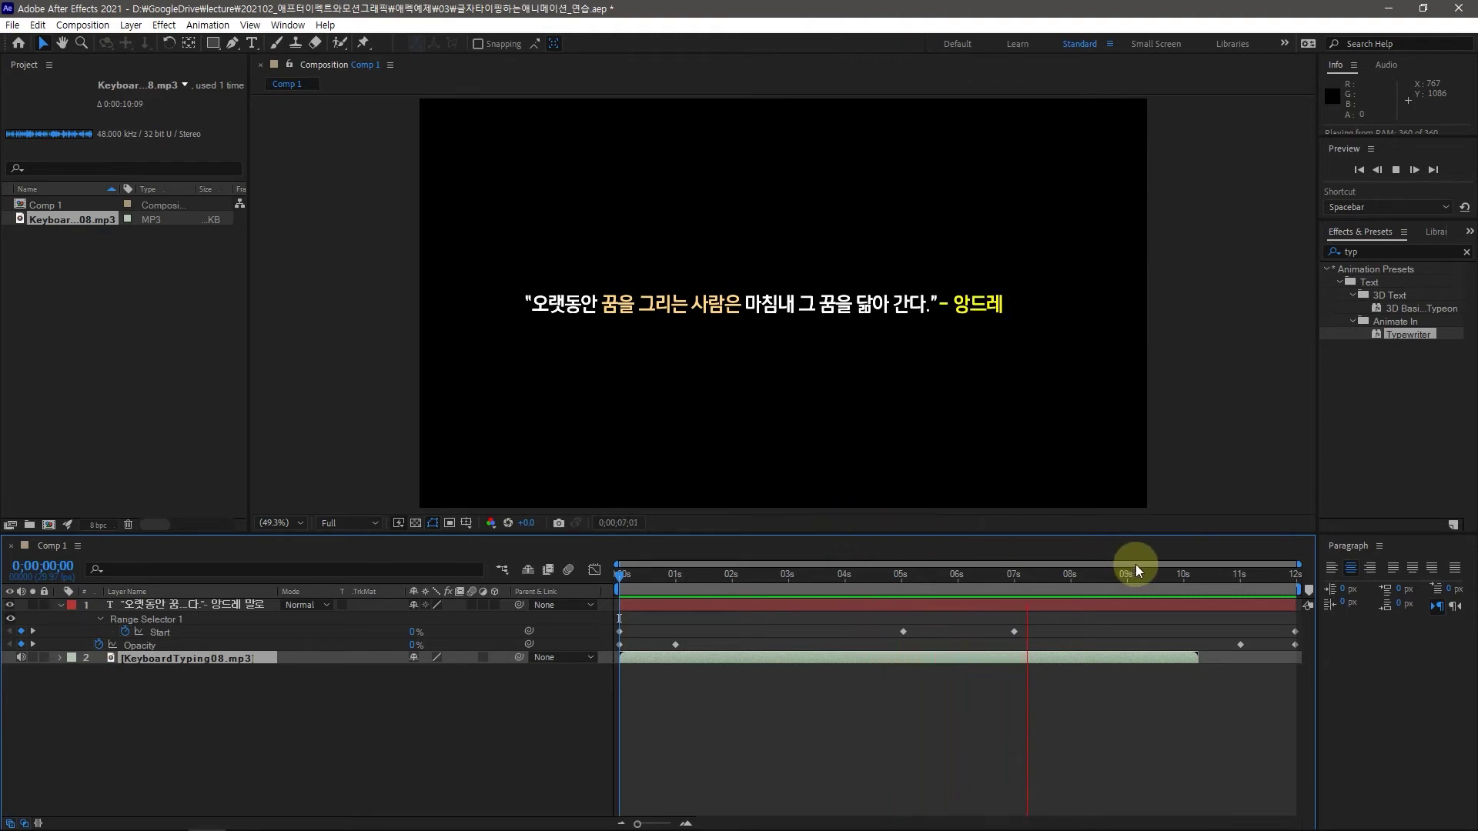
left_click(1070, 588)
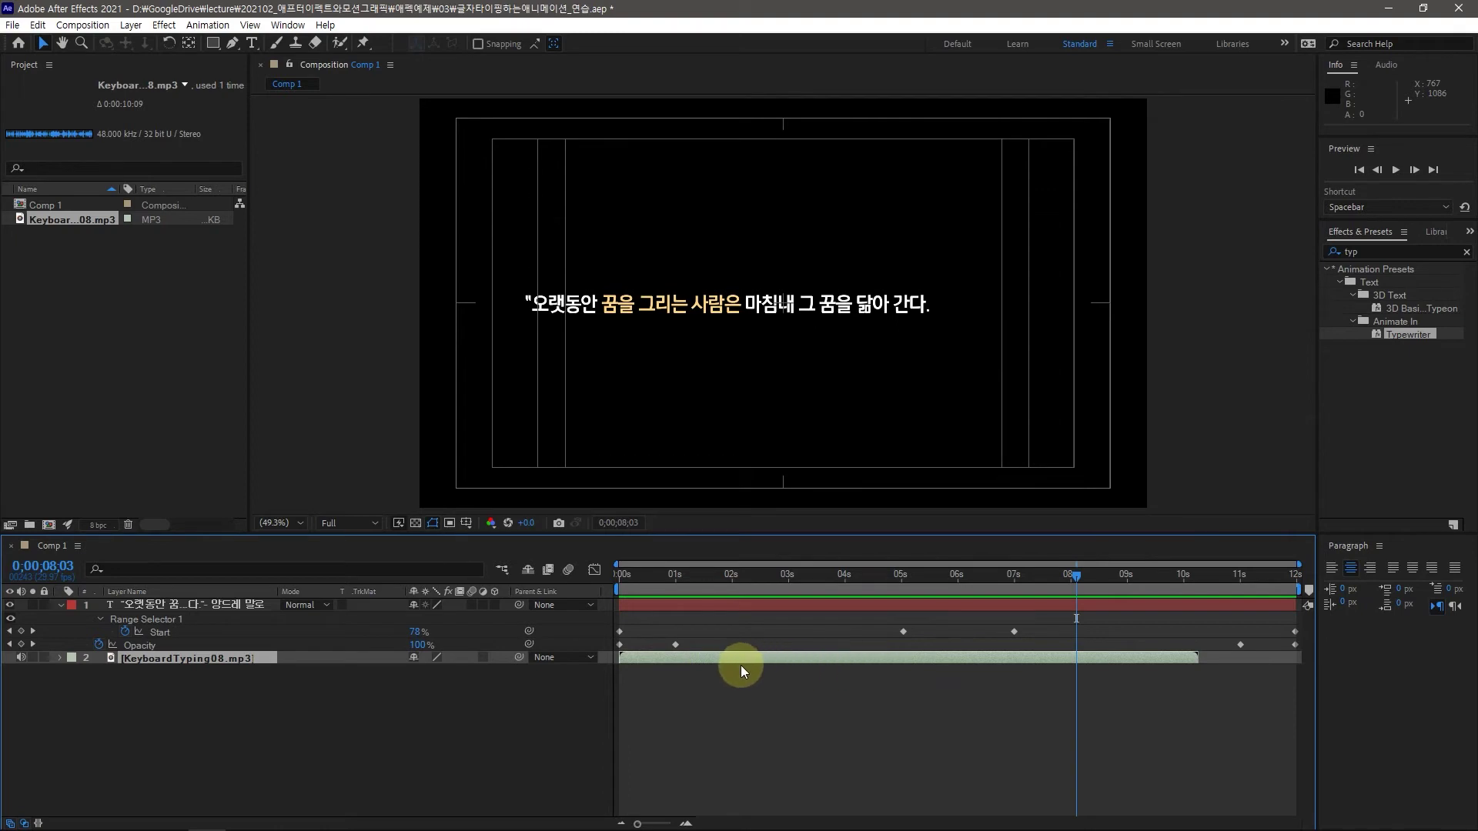
Set the KeyboardTyping08.mp3 layer's Audio Levels to +5 dB and preview the louder sound from 0;00;00;00
left_click(57, 654)
left_click(72, 671)
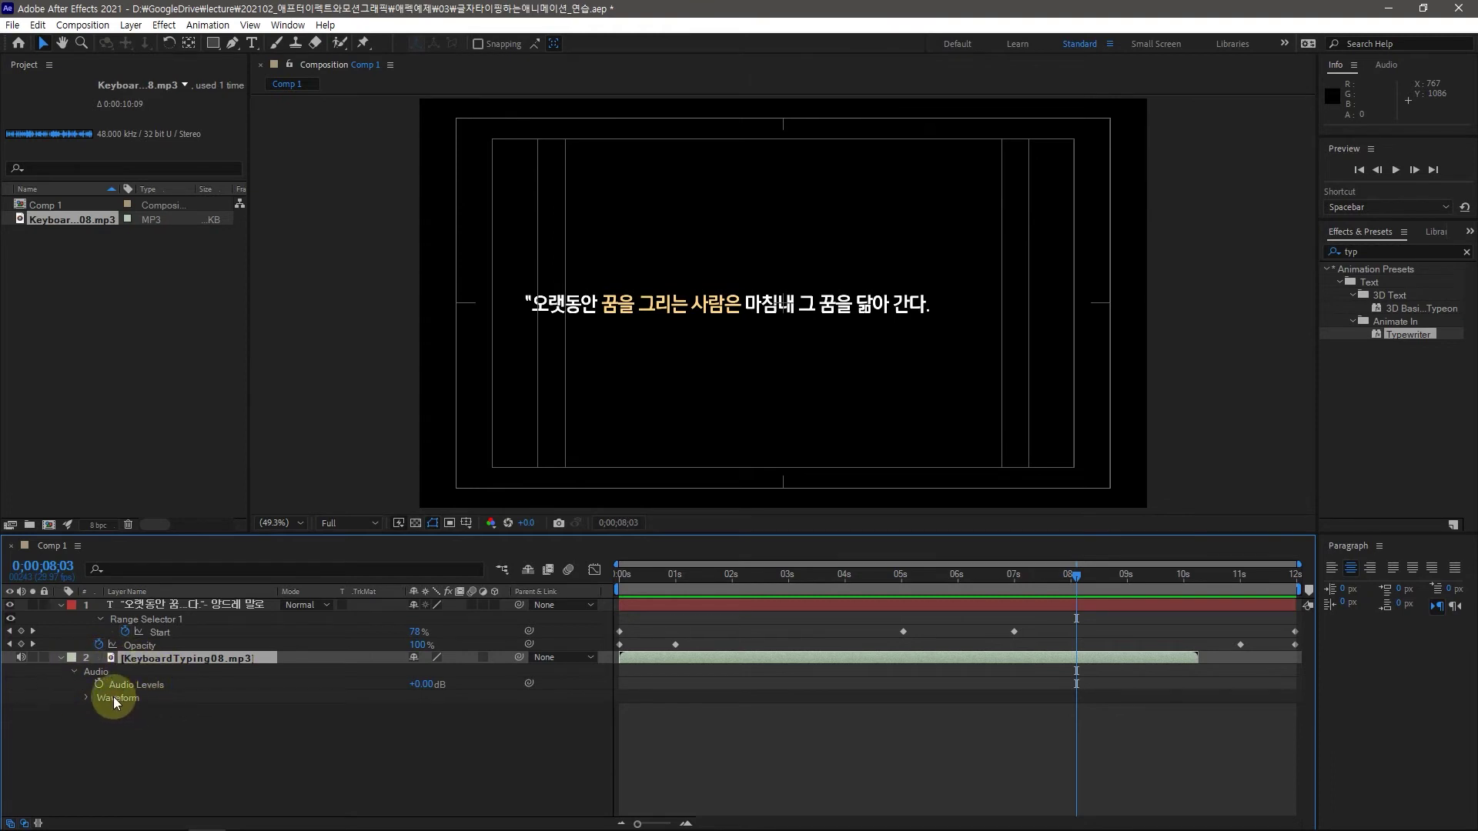
left_click(420, 685)
type("5")
key("Return")
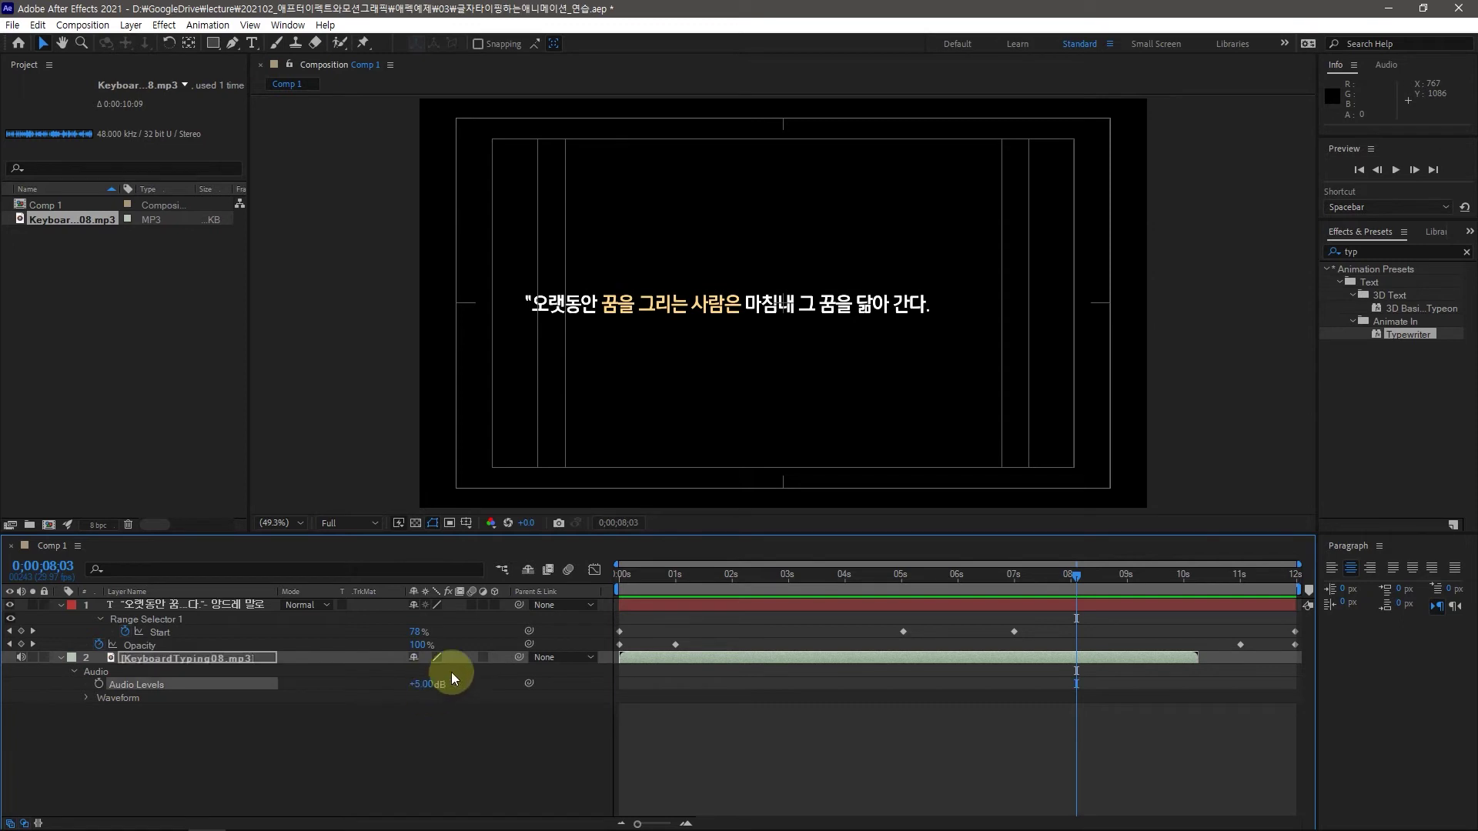
left_click_drag(1076, 574, 625, 588)
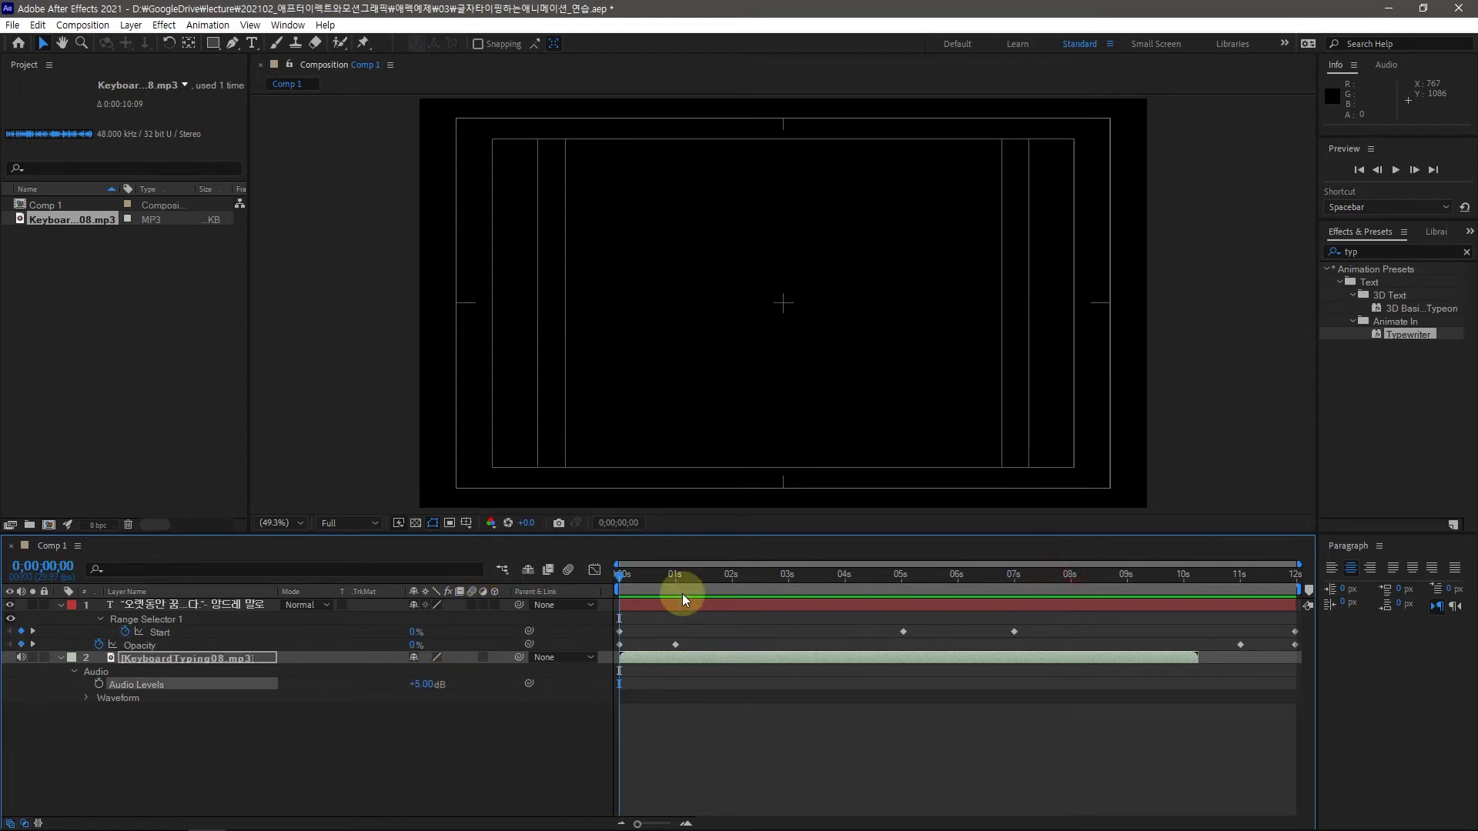
key("space")
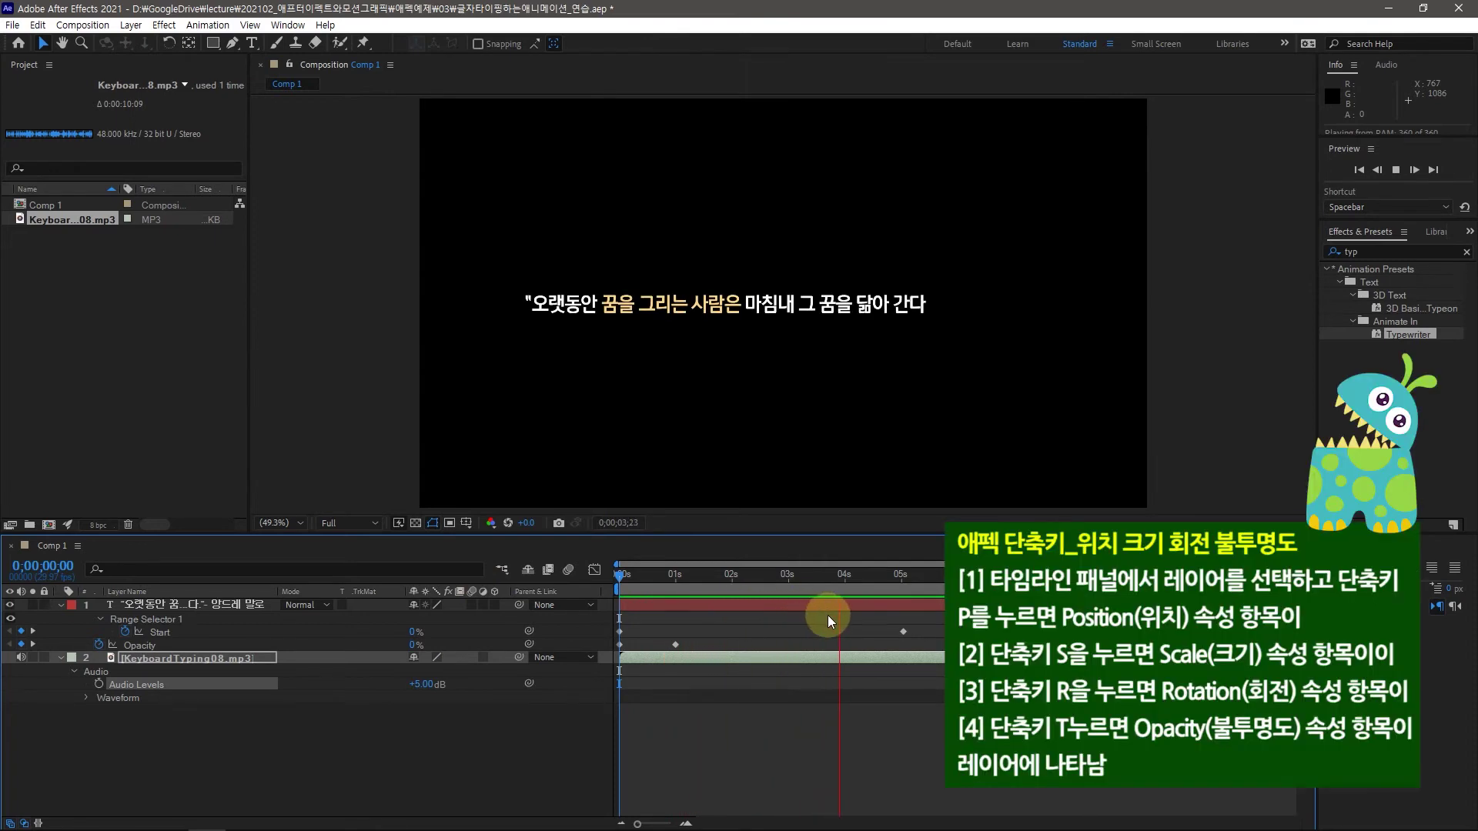
key("space")
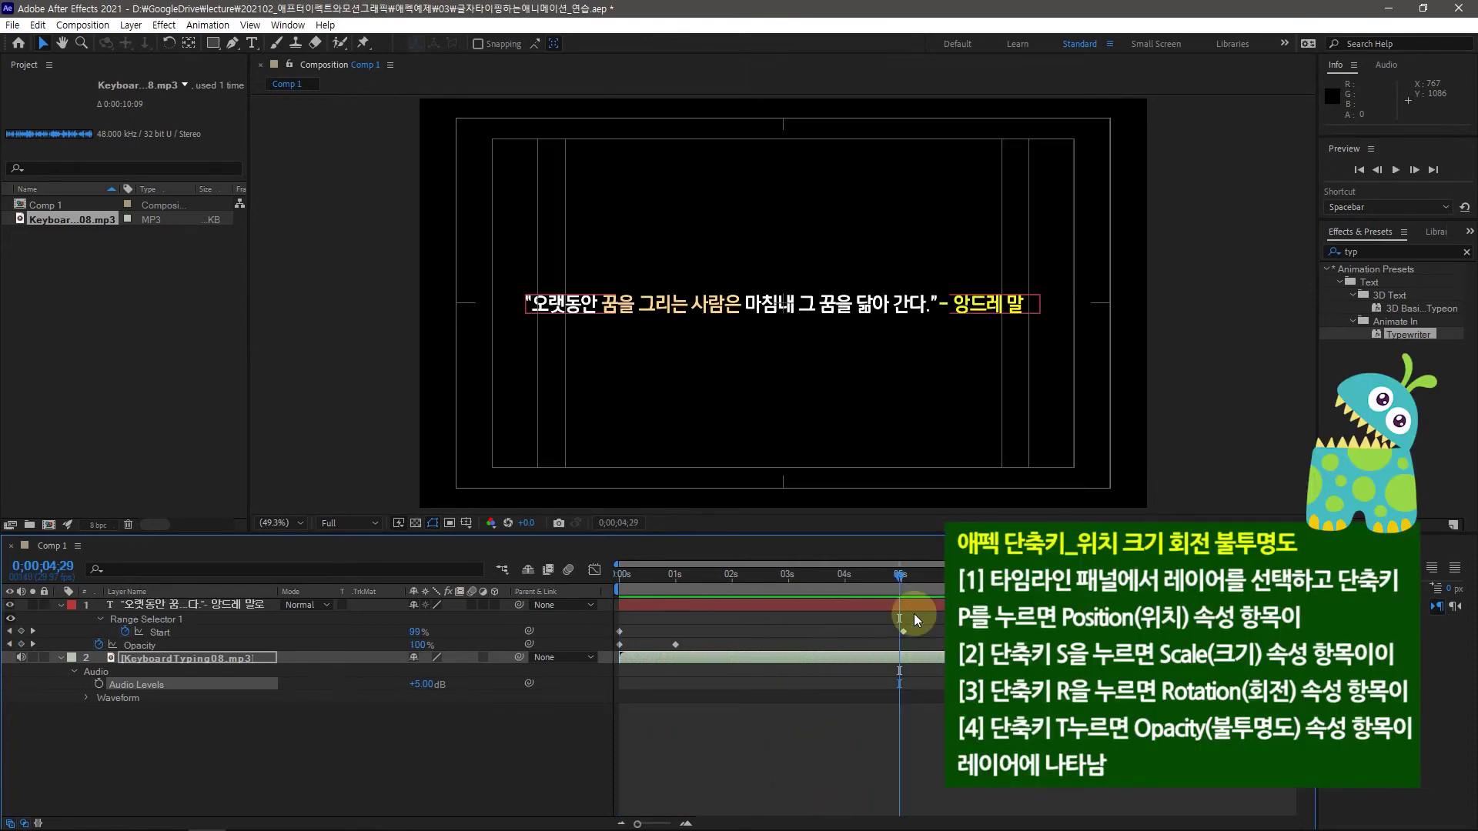
Reveal the KeyboardTyping08.mp3 waveform and trim off the layer's silent beginning before 0;00;00;20
left_click(568, 714)
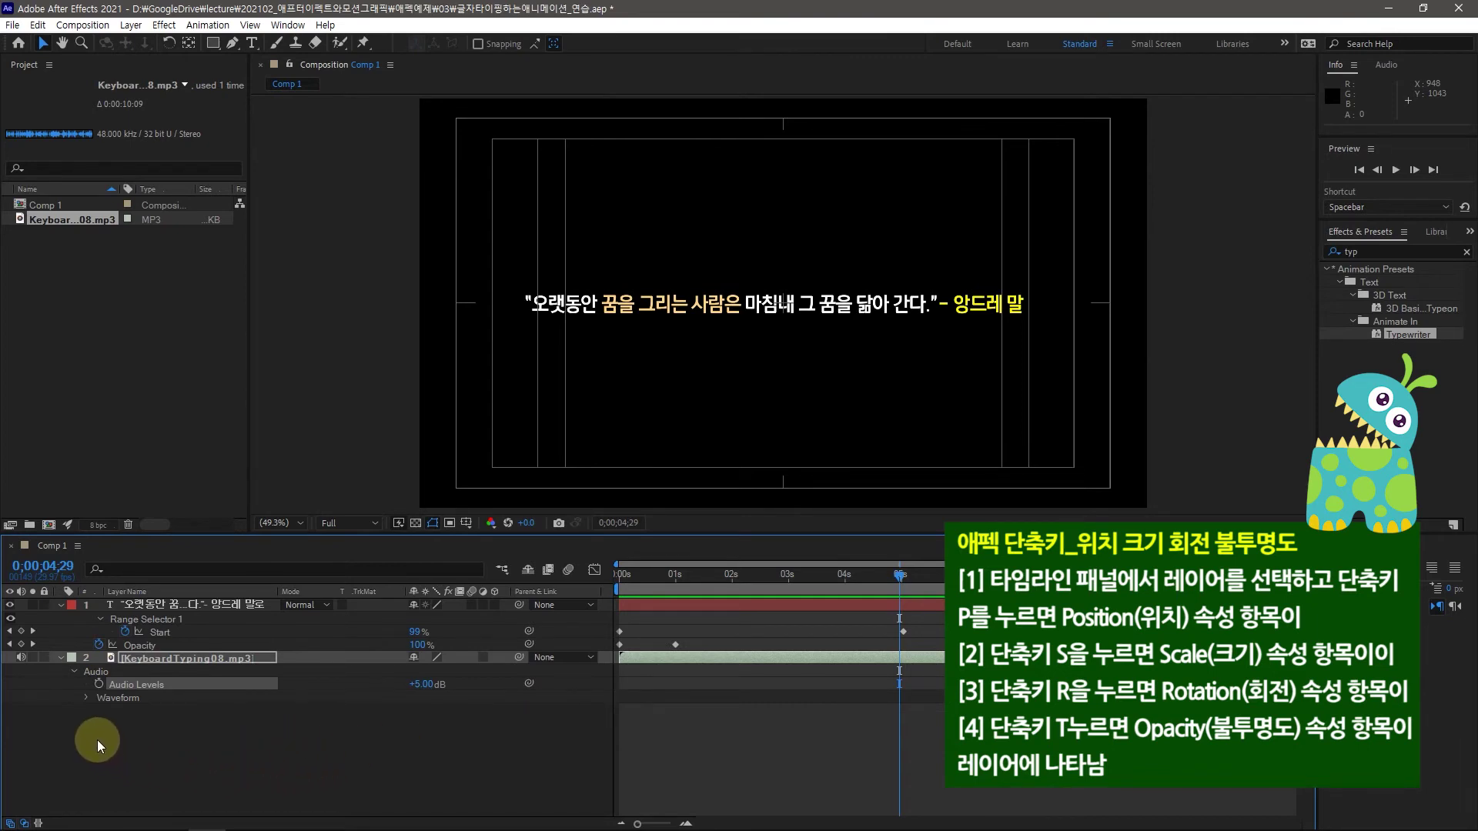
left_click(85, 697)
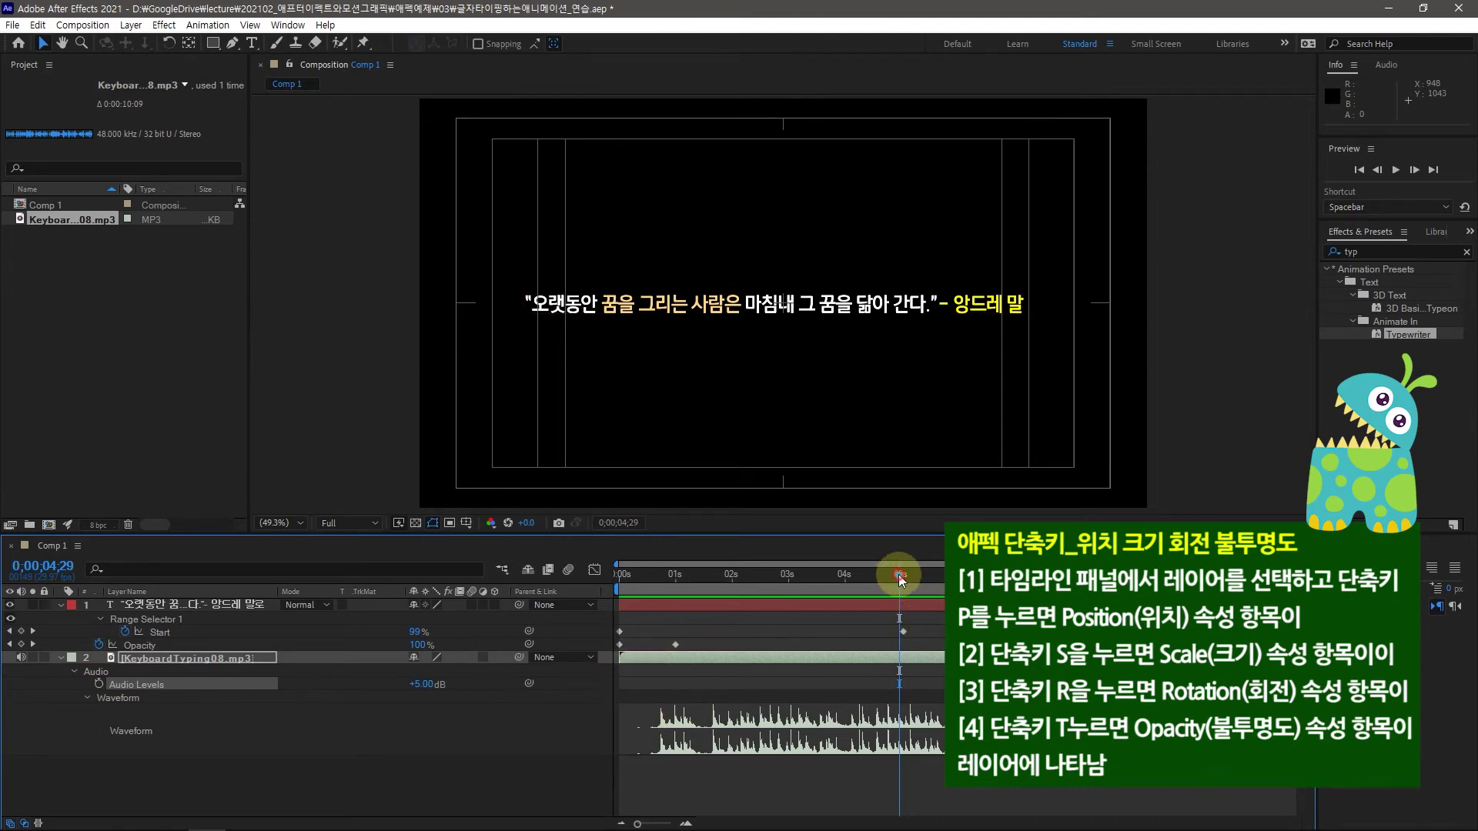
left_click_drag(898, 574, 653, 649)
left_click_drag(656, 594, 609, 582)
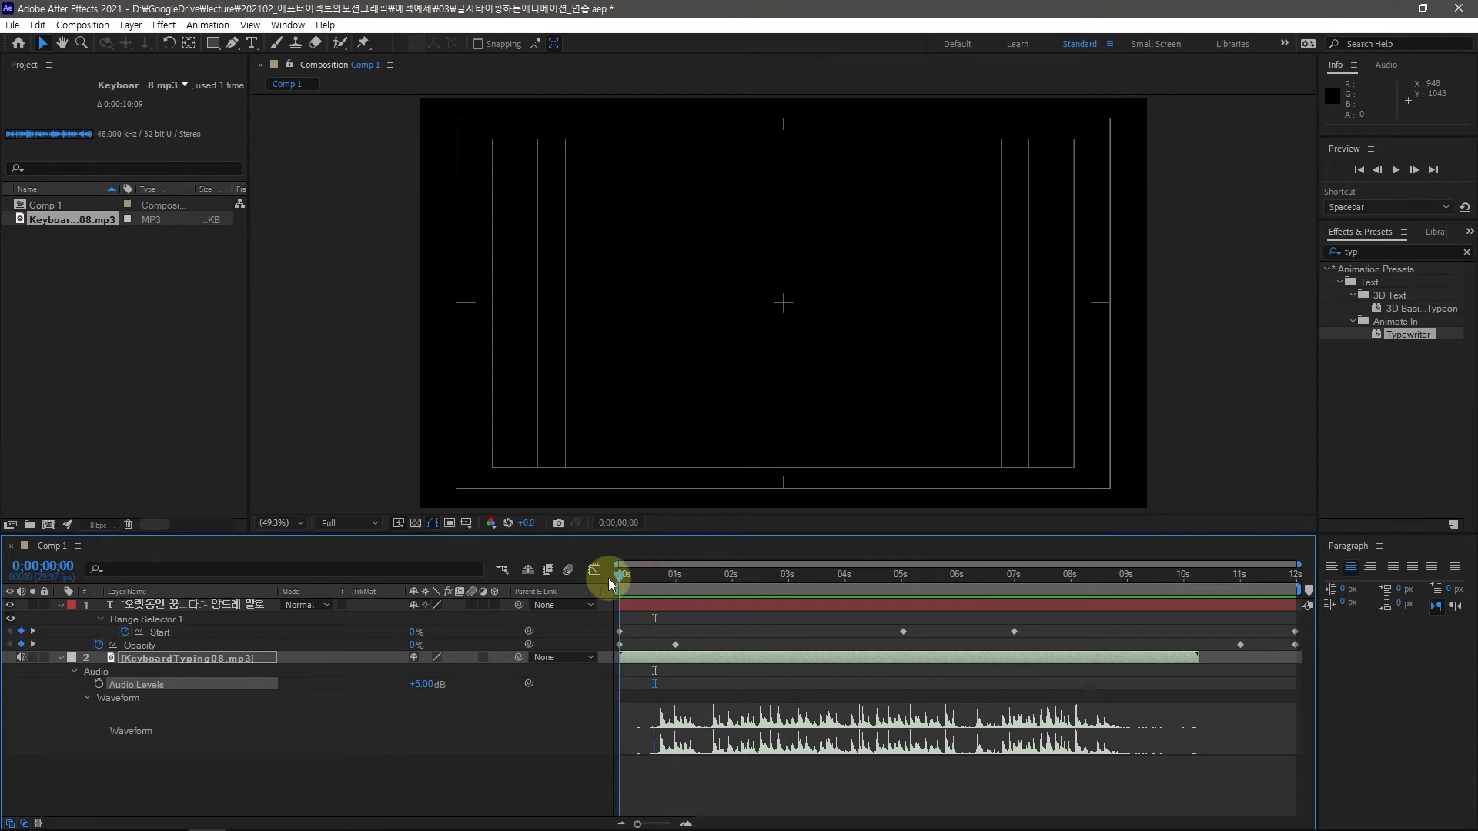
left_click_drag(616, 577, 657, 579)
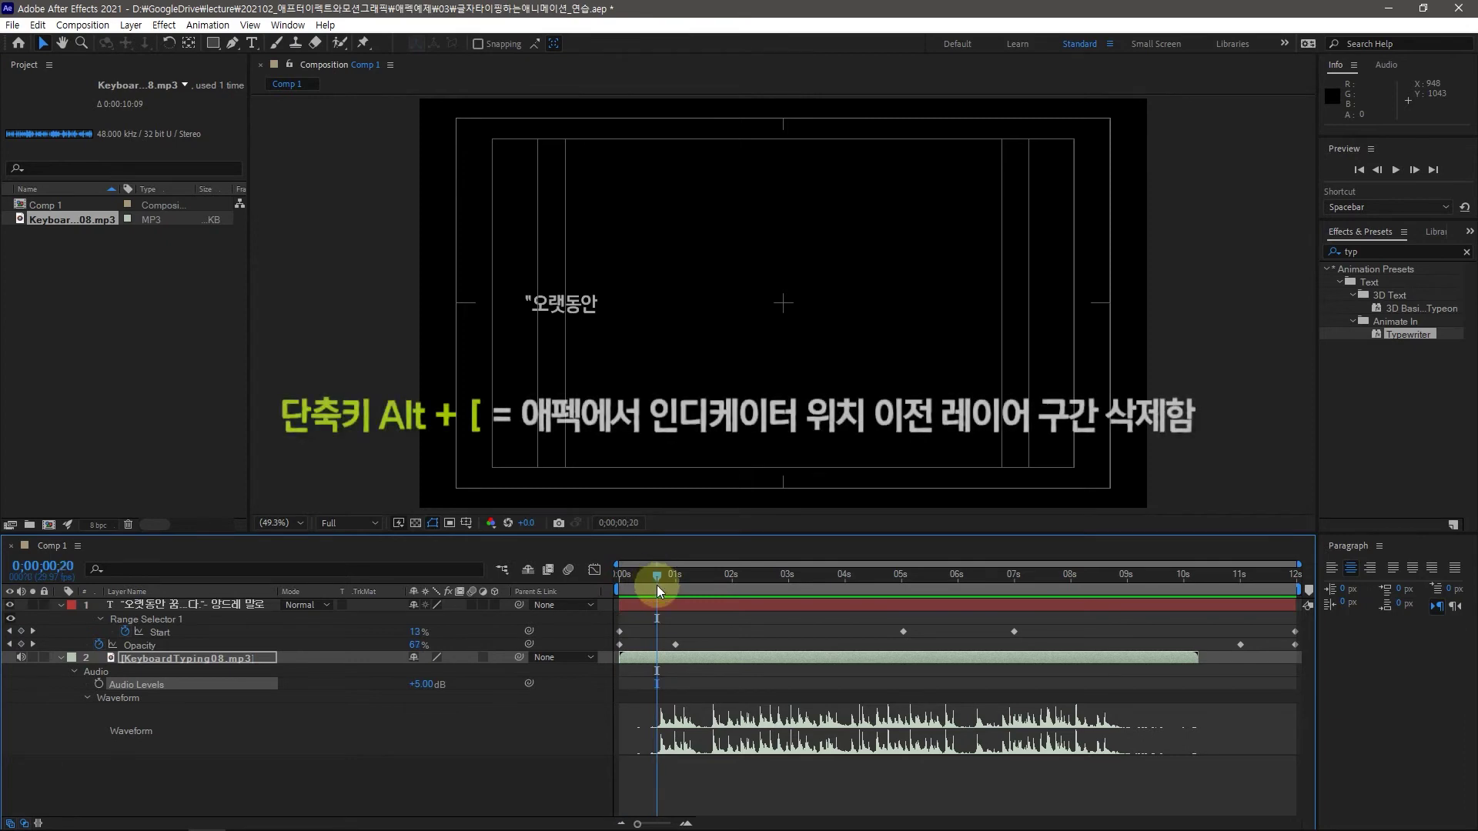
left_click(163, 658)
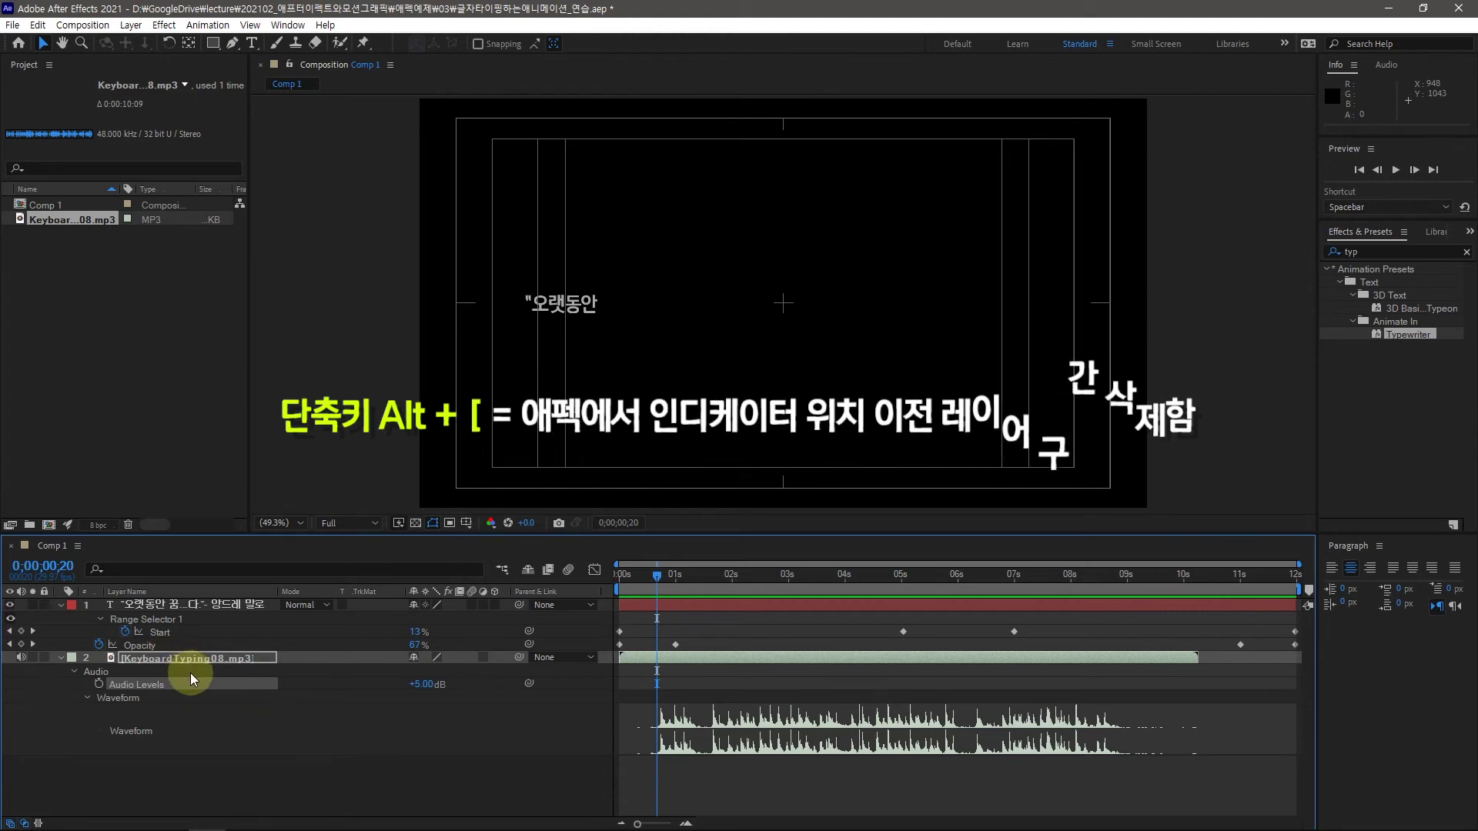
key("alt+bracketleft")
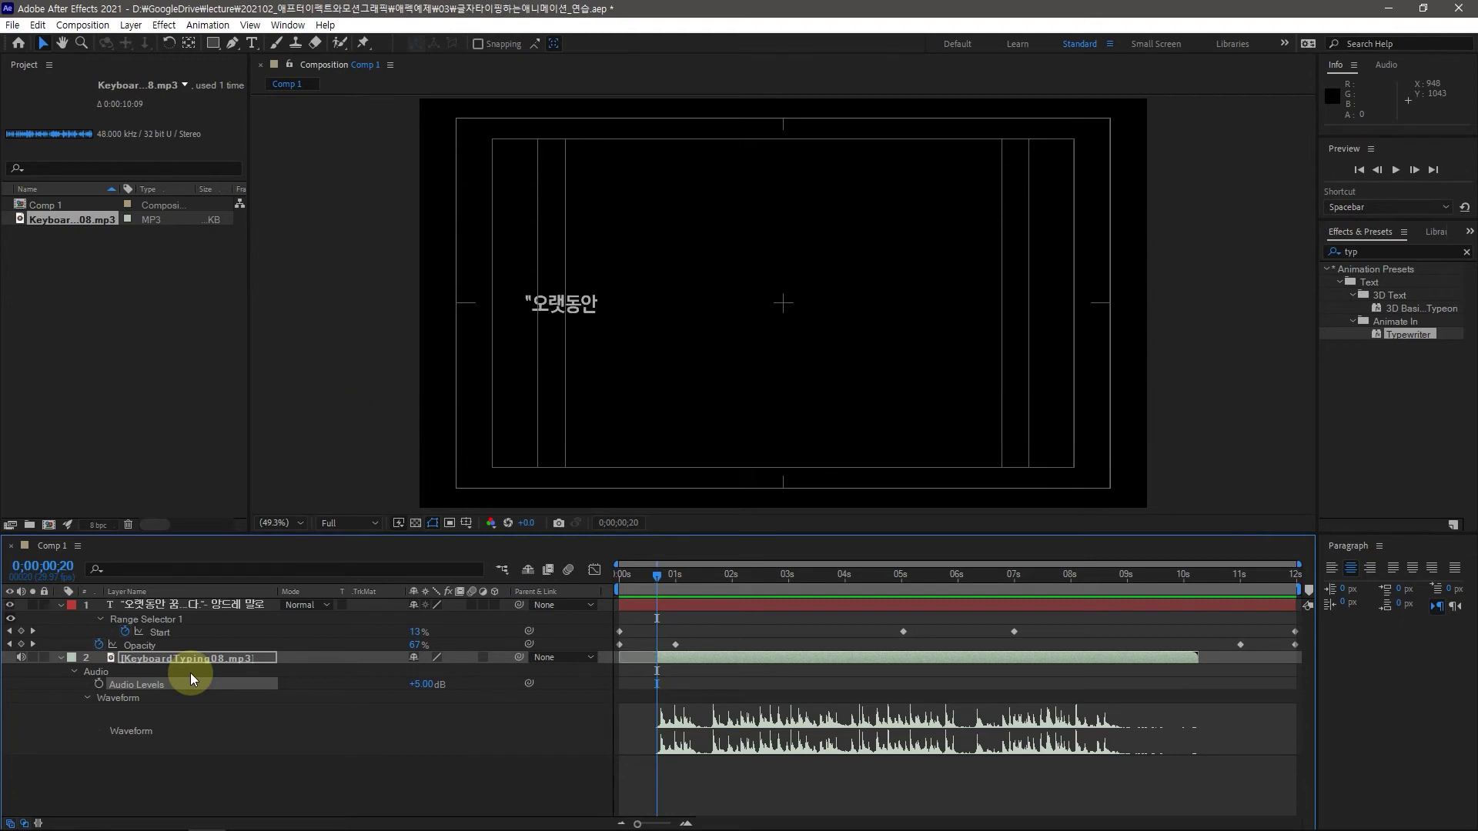
Trim the KeyboardTyping08.mp3 layer's end at 0;00;08;28 and shift the trimmed clip to begin at 0;00;00;00
left_click_drag(657, 571, 1124, 640)
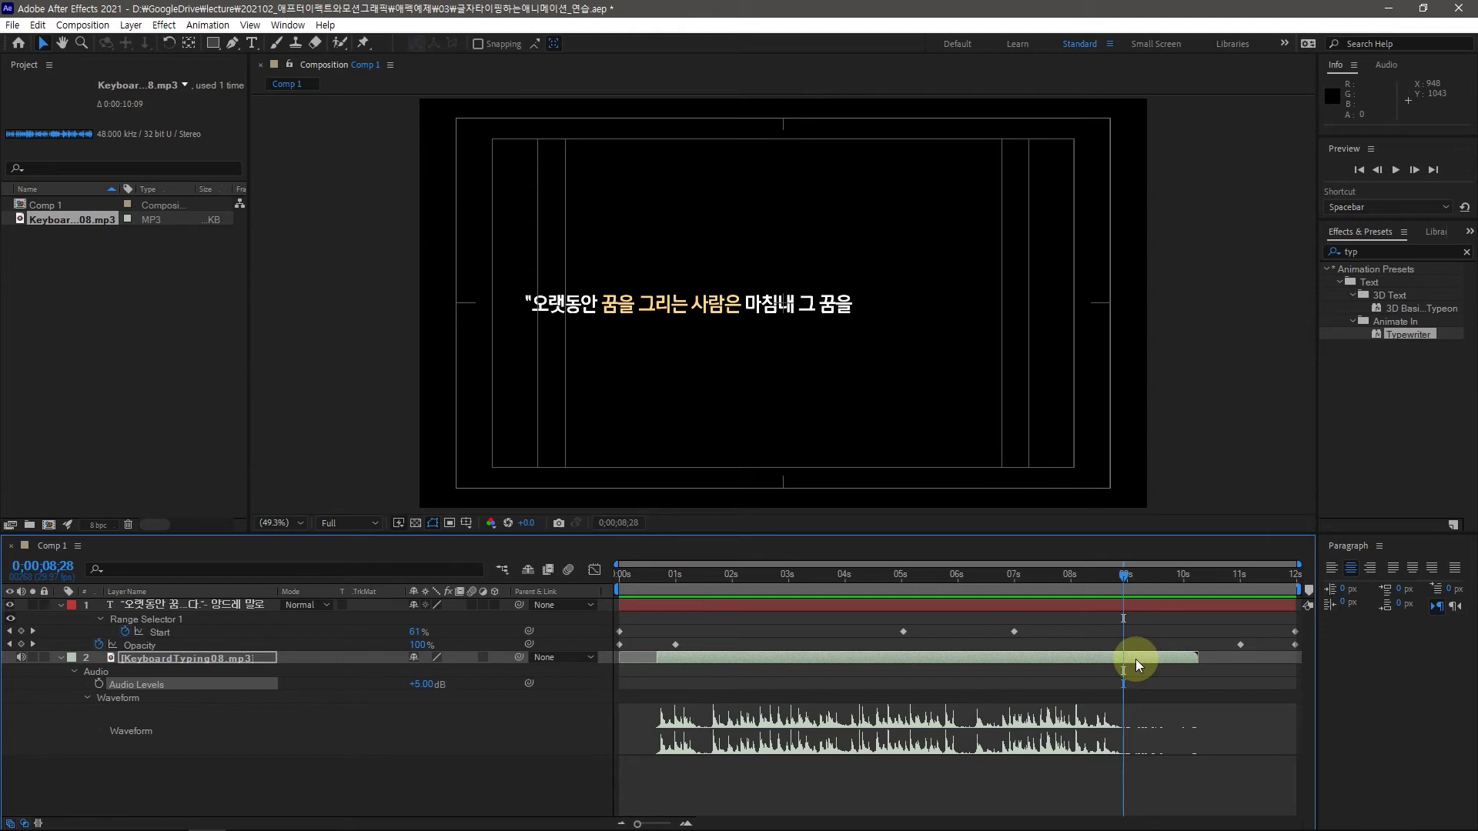
key("alt+bracketright")
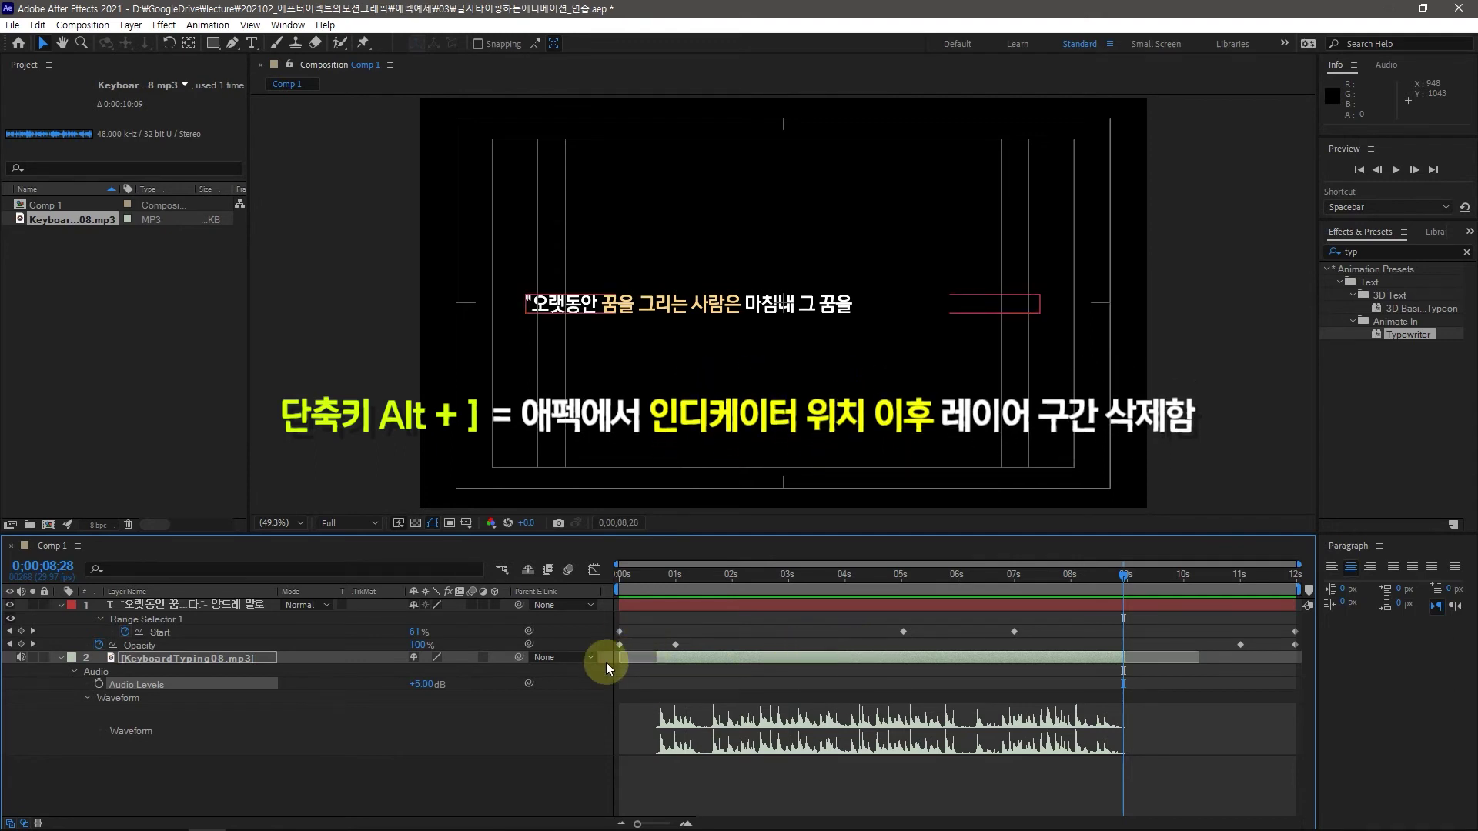
left_click_drag(704, 657, 665, 662)
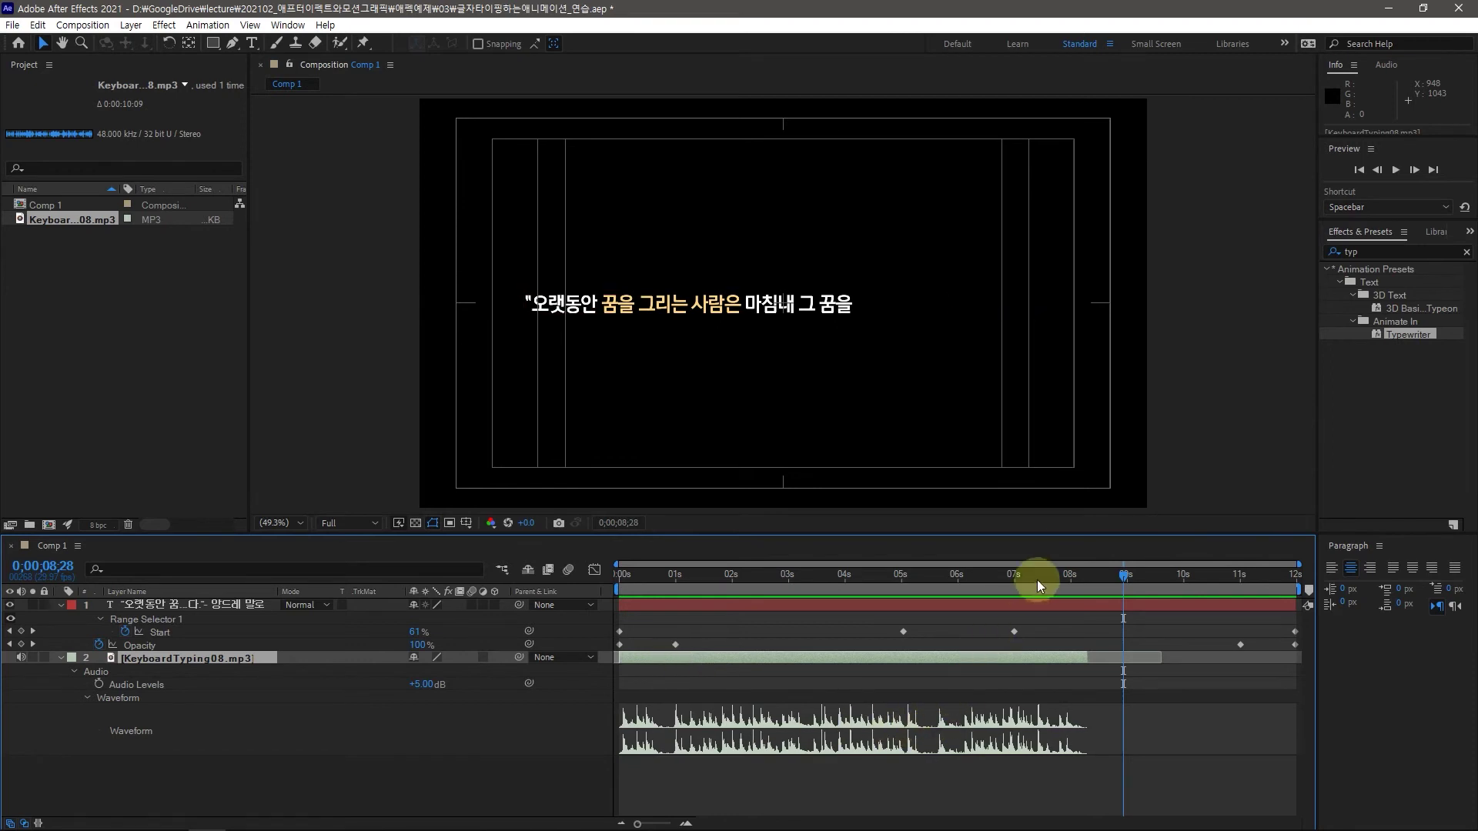
Time-stretch the KeyboardTyping08.mp3 layer to a new duration of 0;00;05;00, holding its in-point in place
left_click_drag(1120, 576, 902, 604)
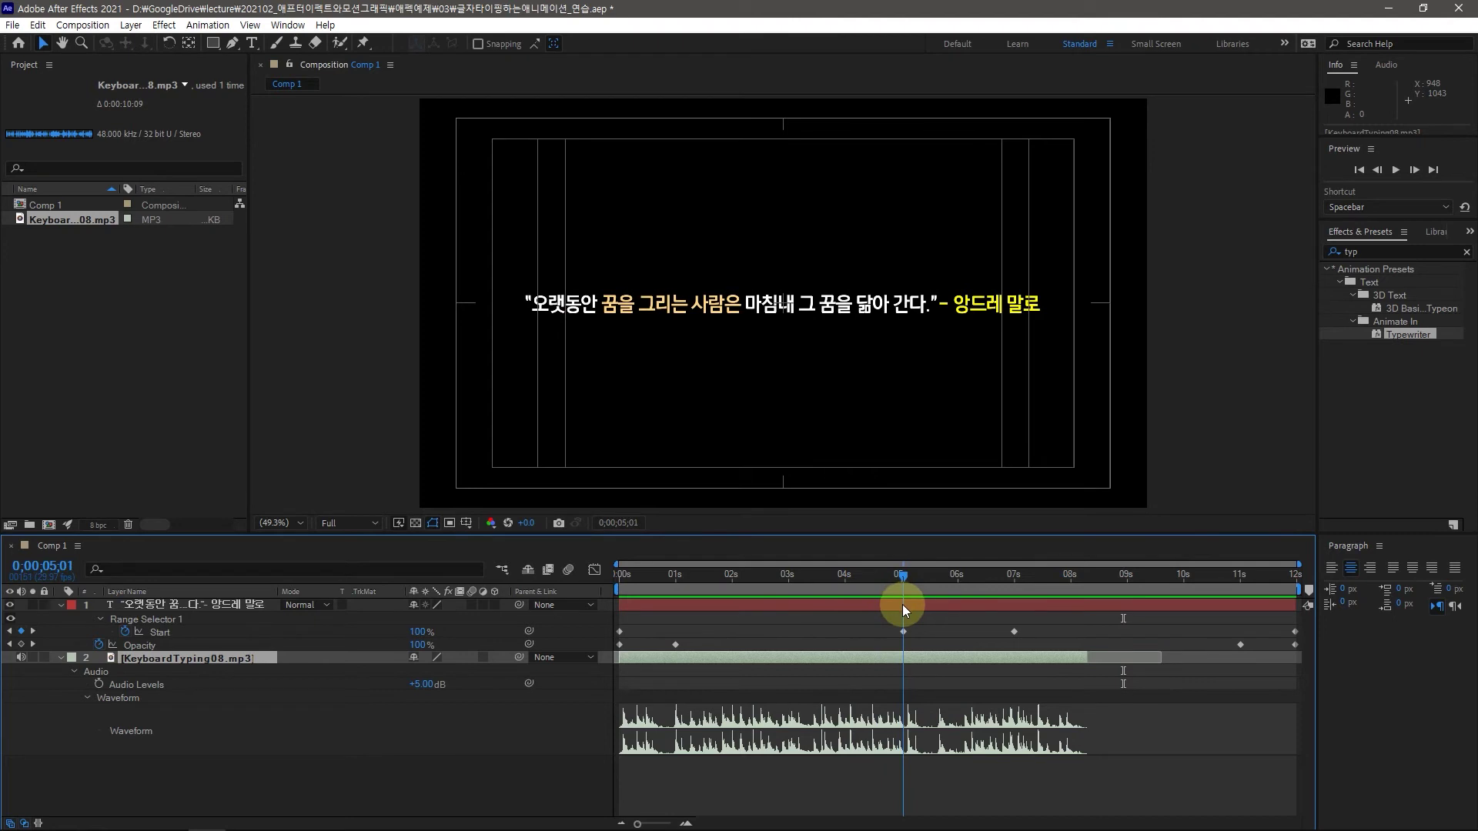
left_click(773, 685)
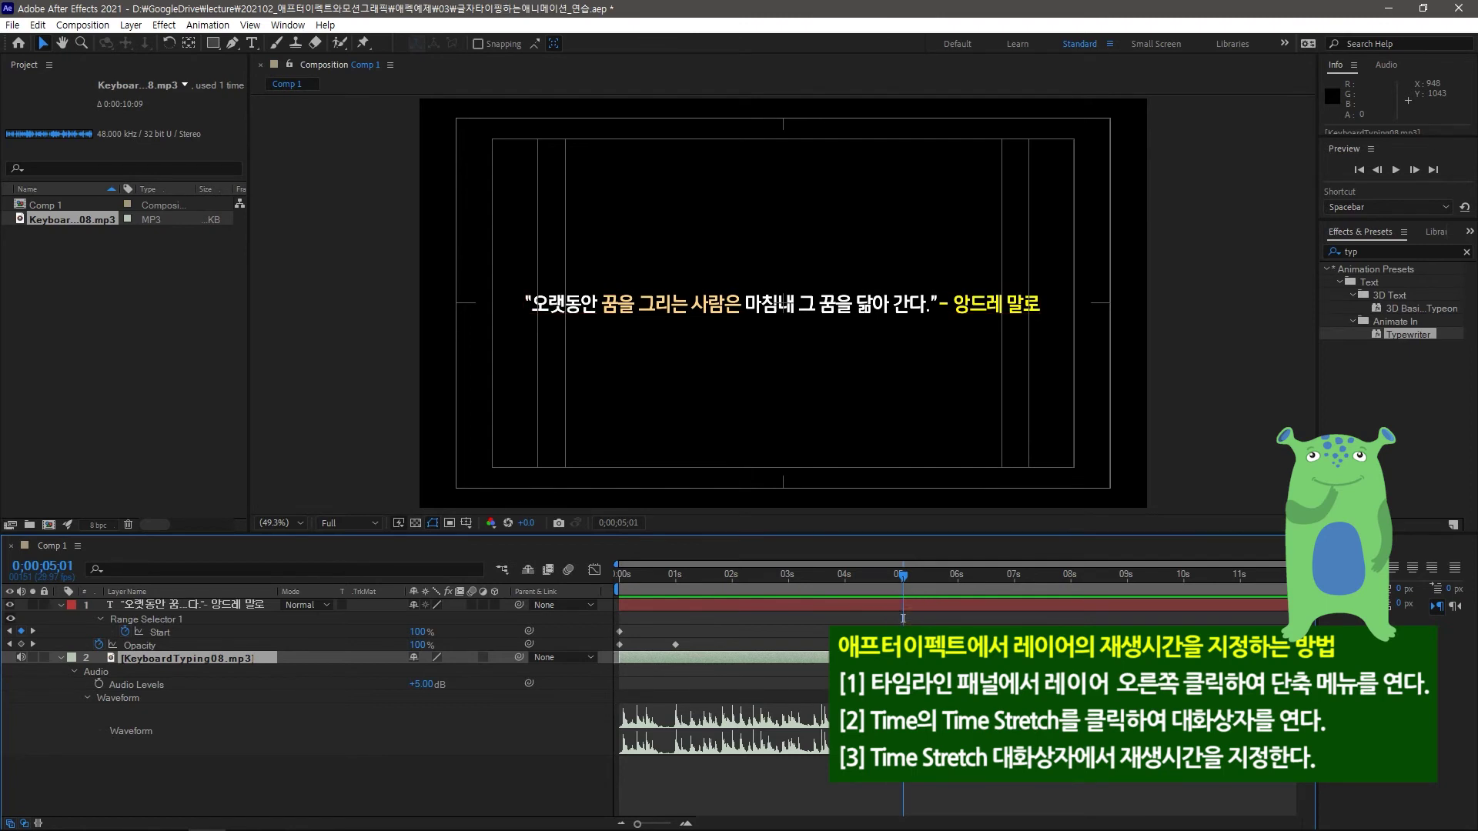
left_click(992, 795)
right_click(841, 658)
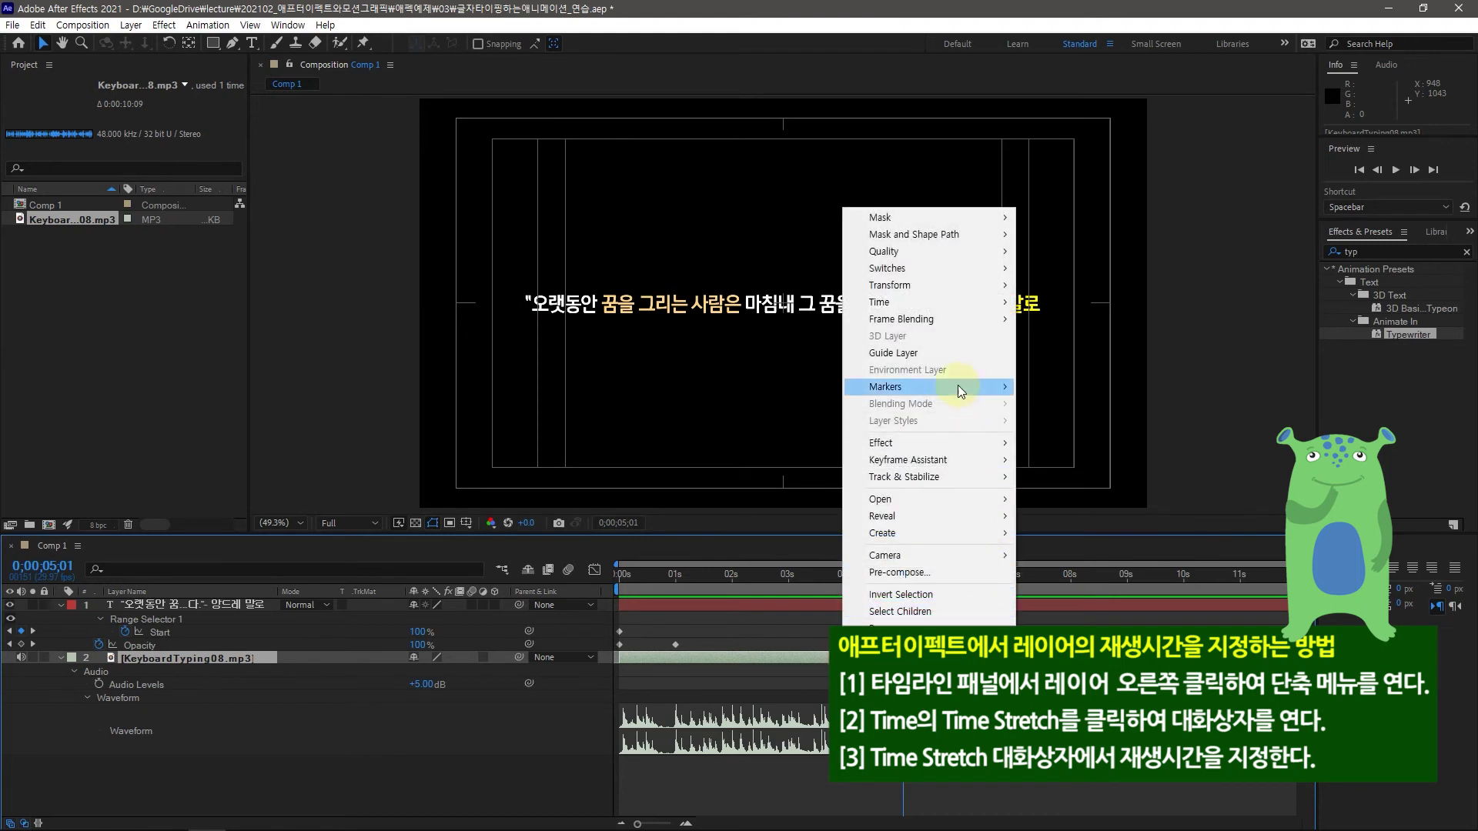
mouse_move(934, 307)
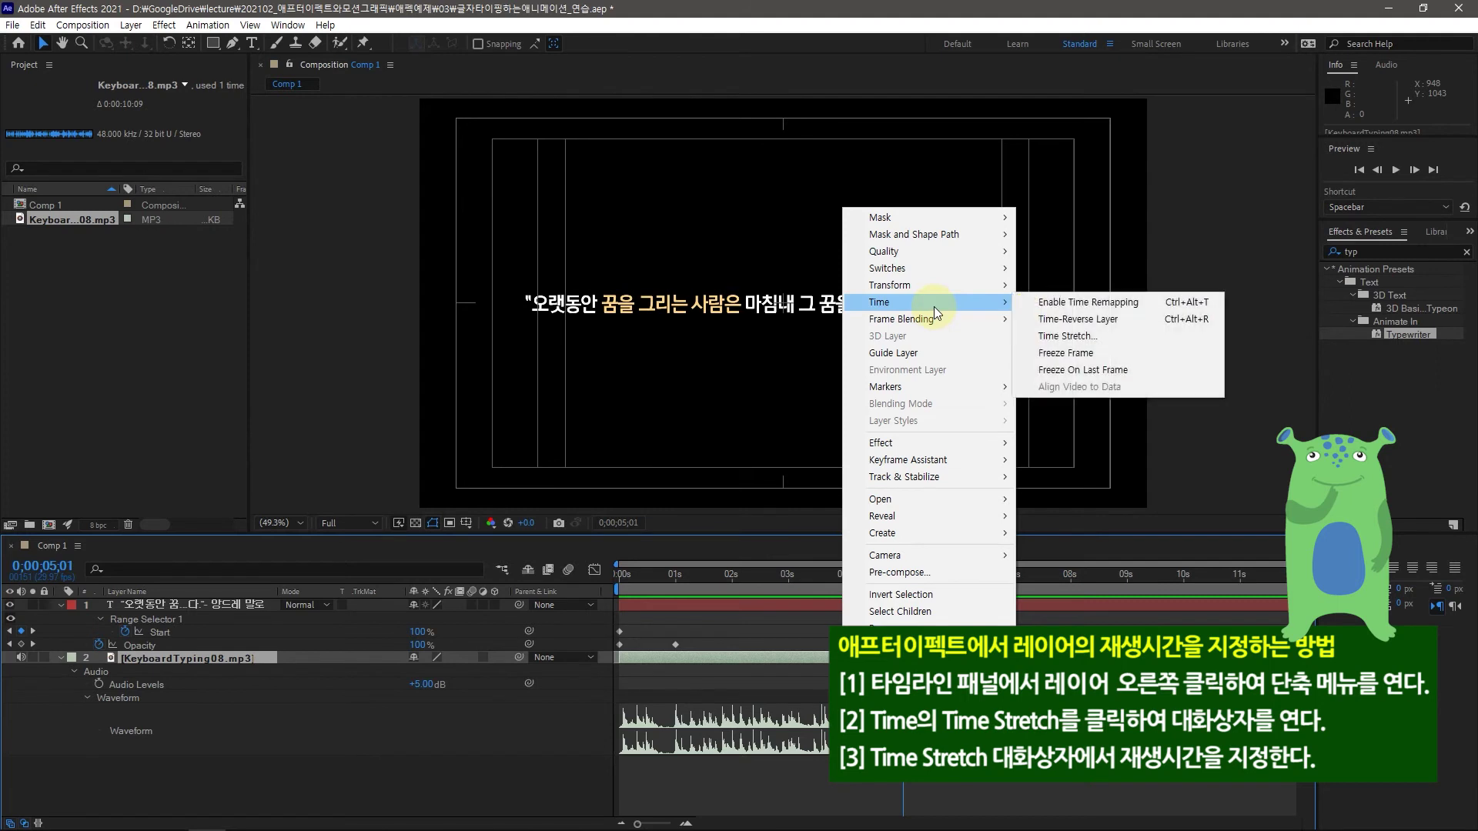
left_click(1107, 335)
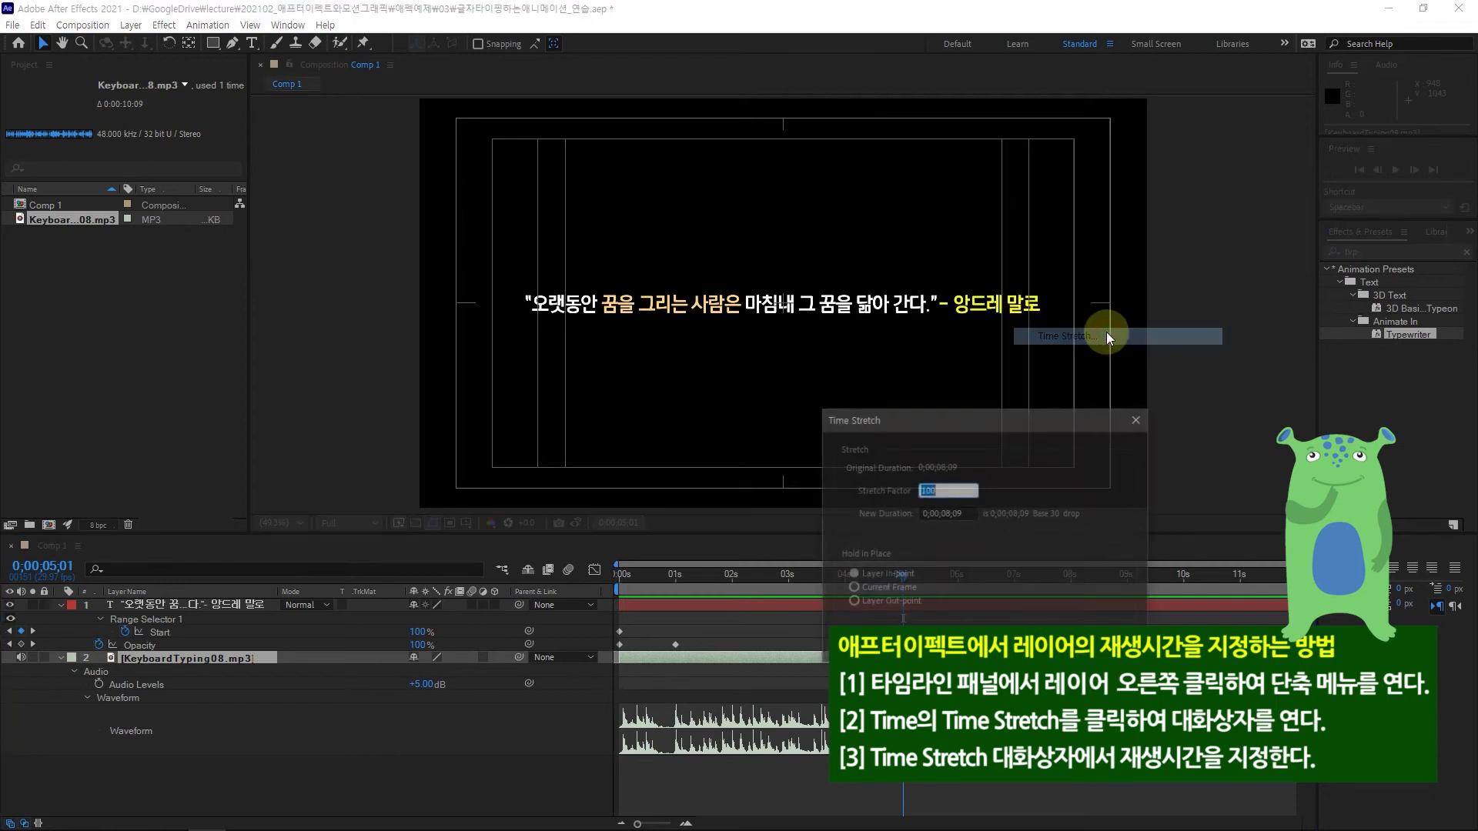
left_click_drag(956, 422, 971, 451)
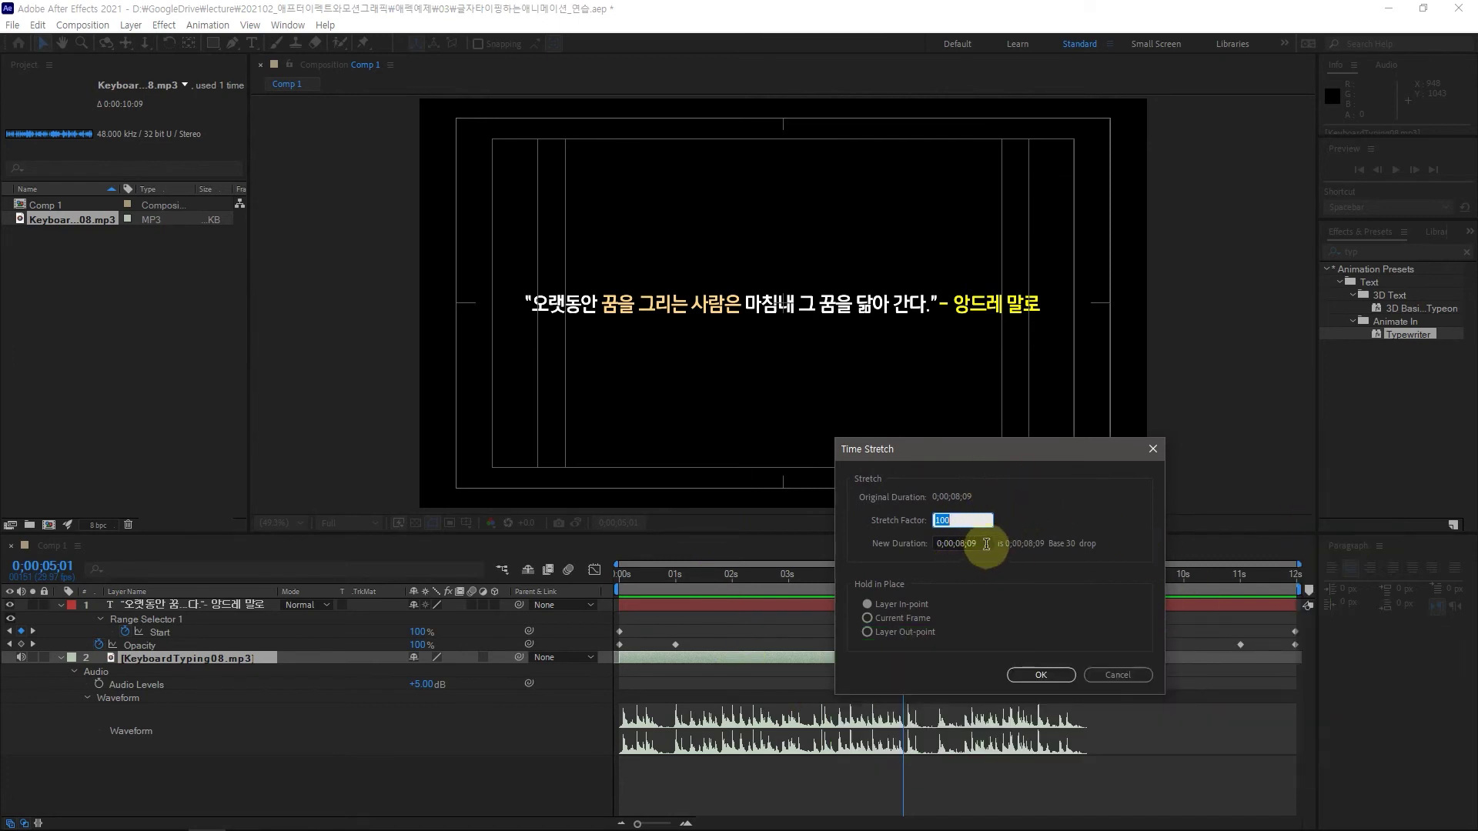
left_click_drag(974, 448, 1080, 350)
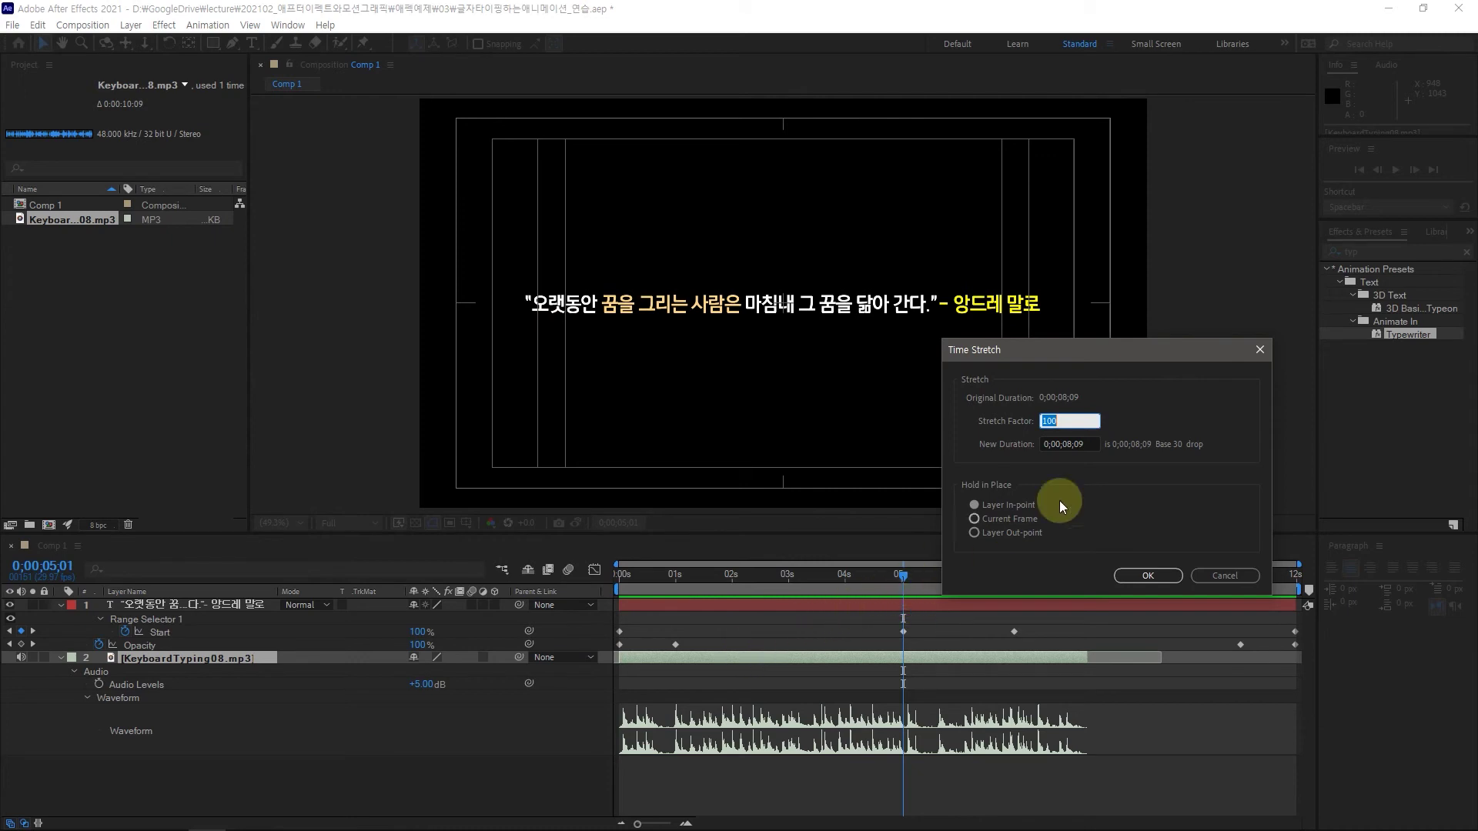
left_click(1069, 445)
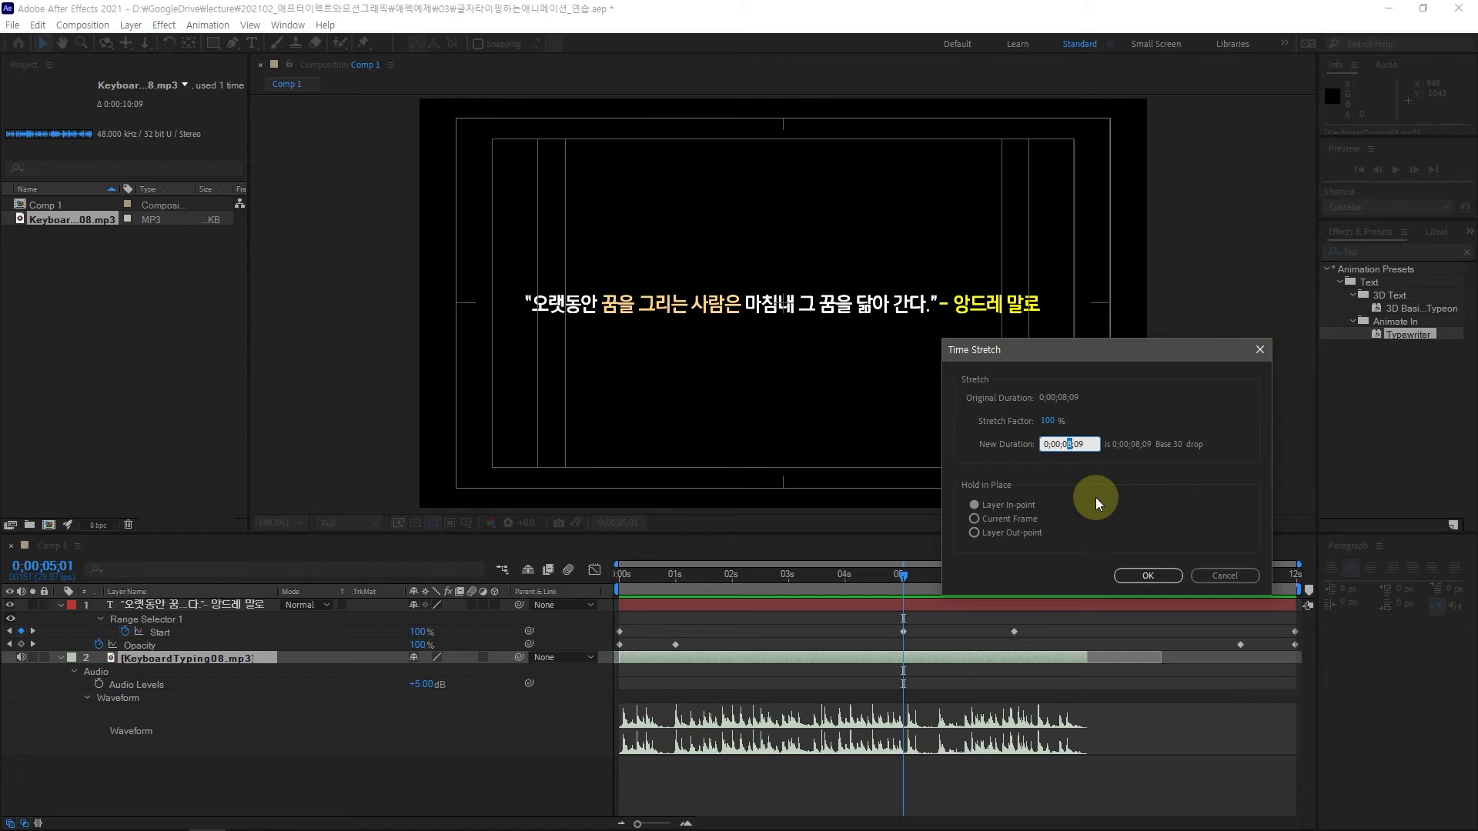
type("5;0")
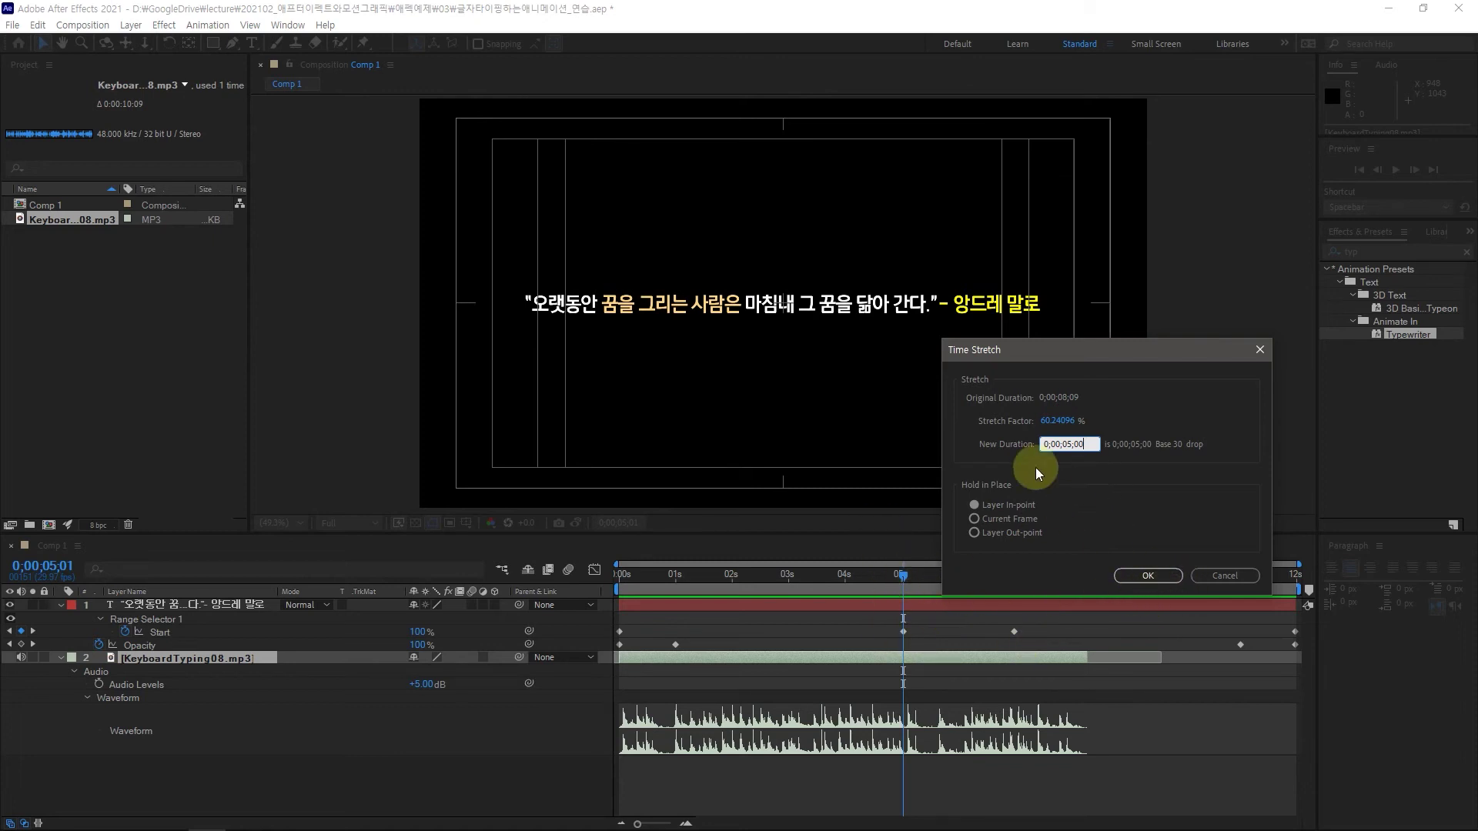
left_click(1148, 576)
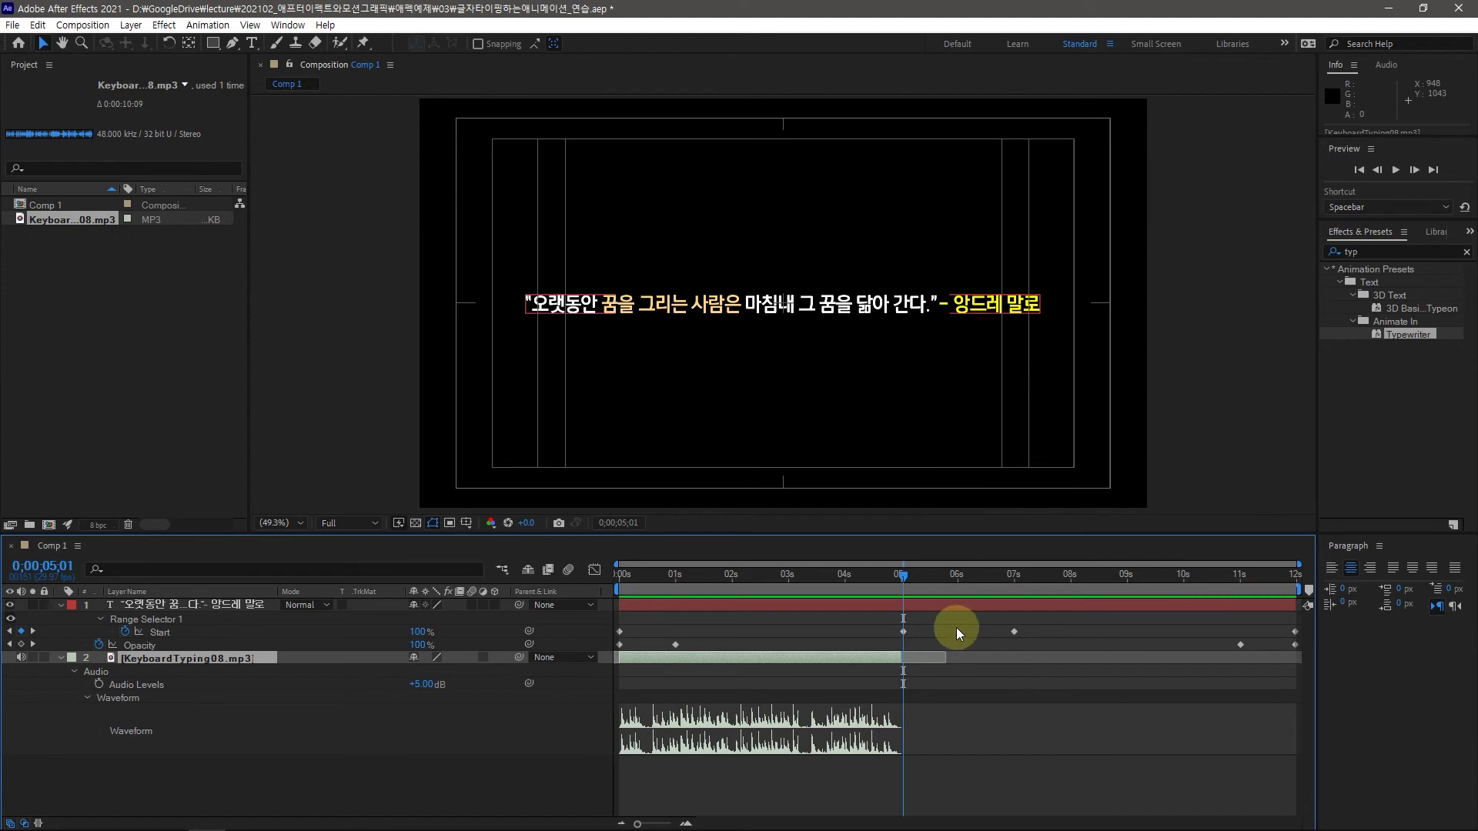
Preview the shortened typing sound together with the quote animation from 0;00;00;00
left_click_drag(903, 578, 608, 588)
key("space")
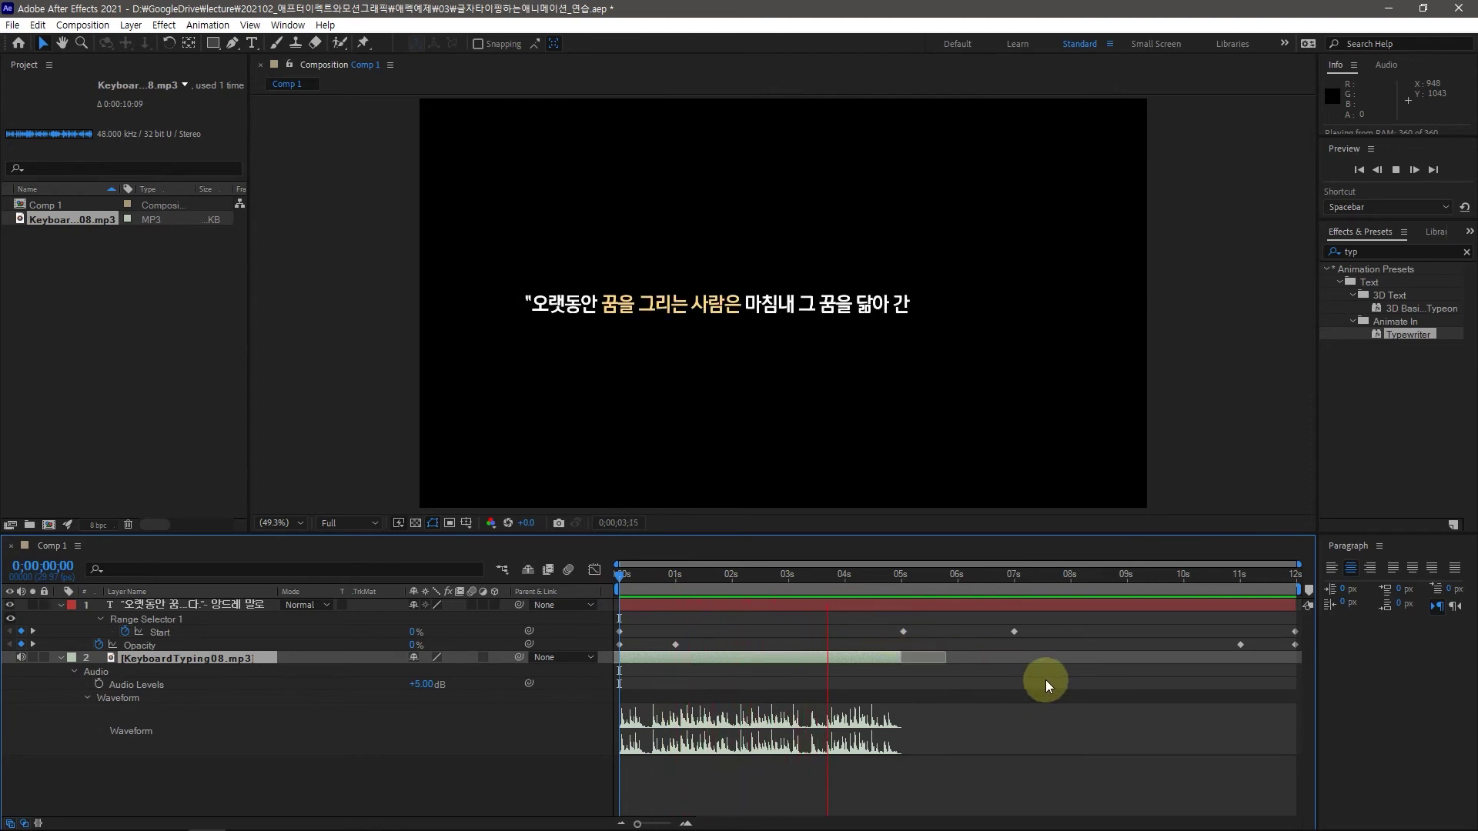
key("space")
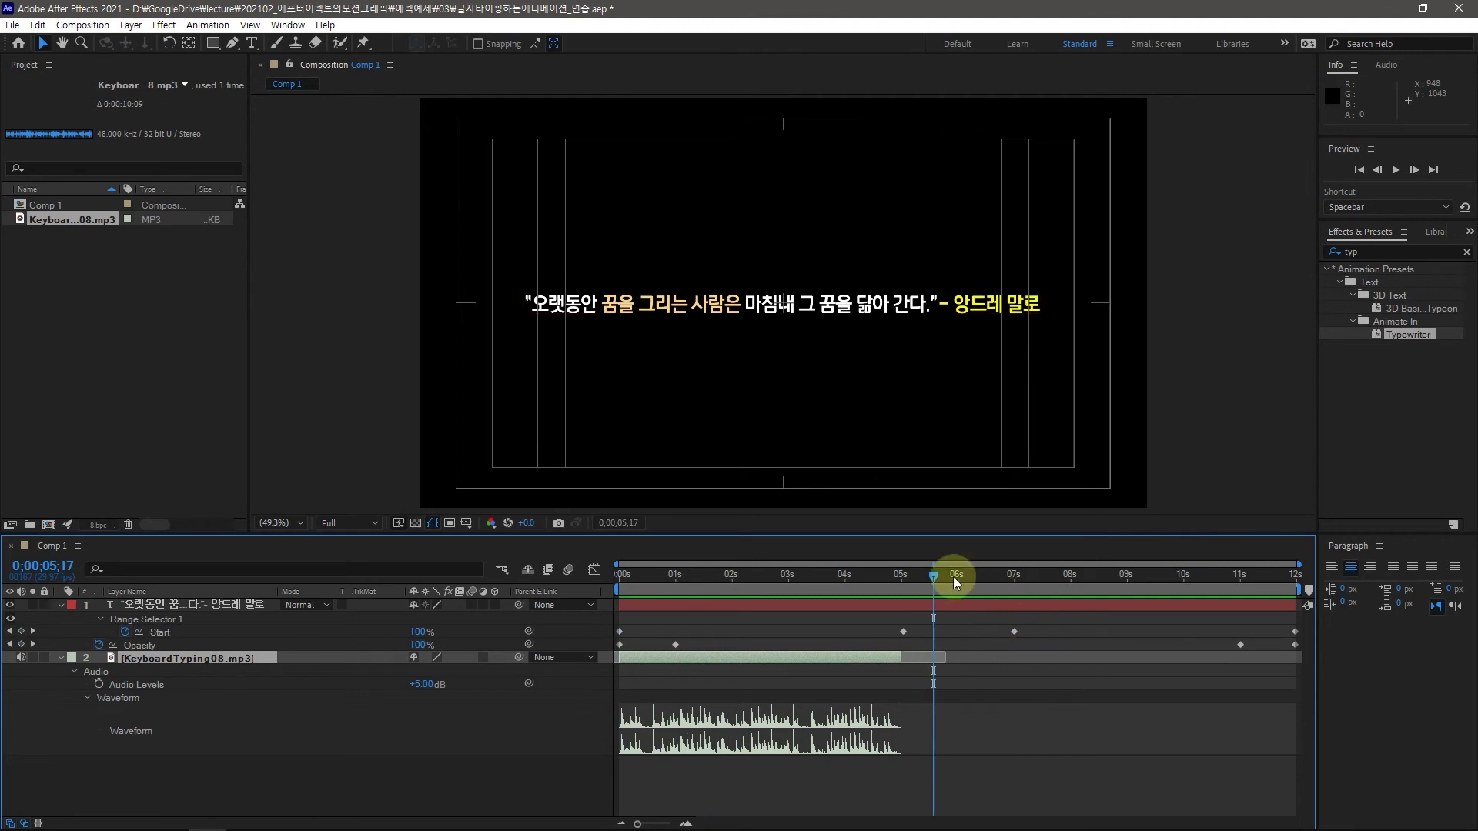
left_click_drag(931, 574, 784, 598)
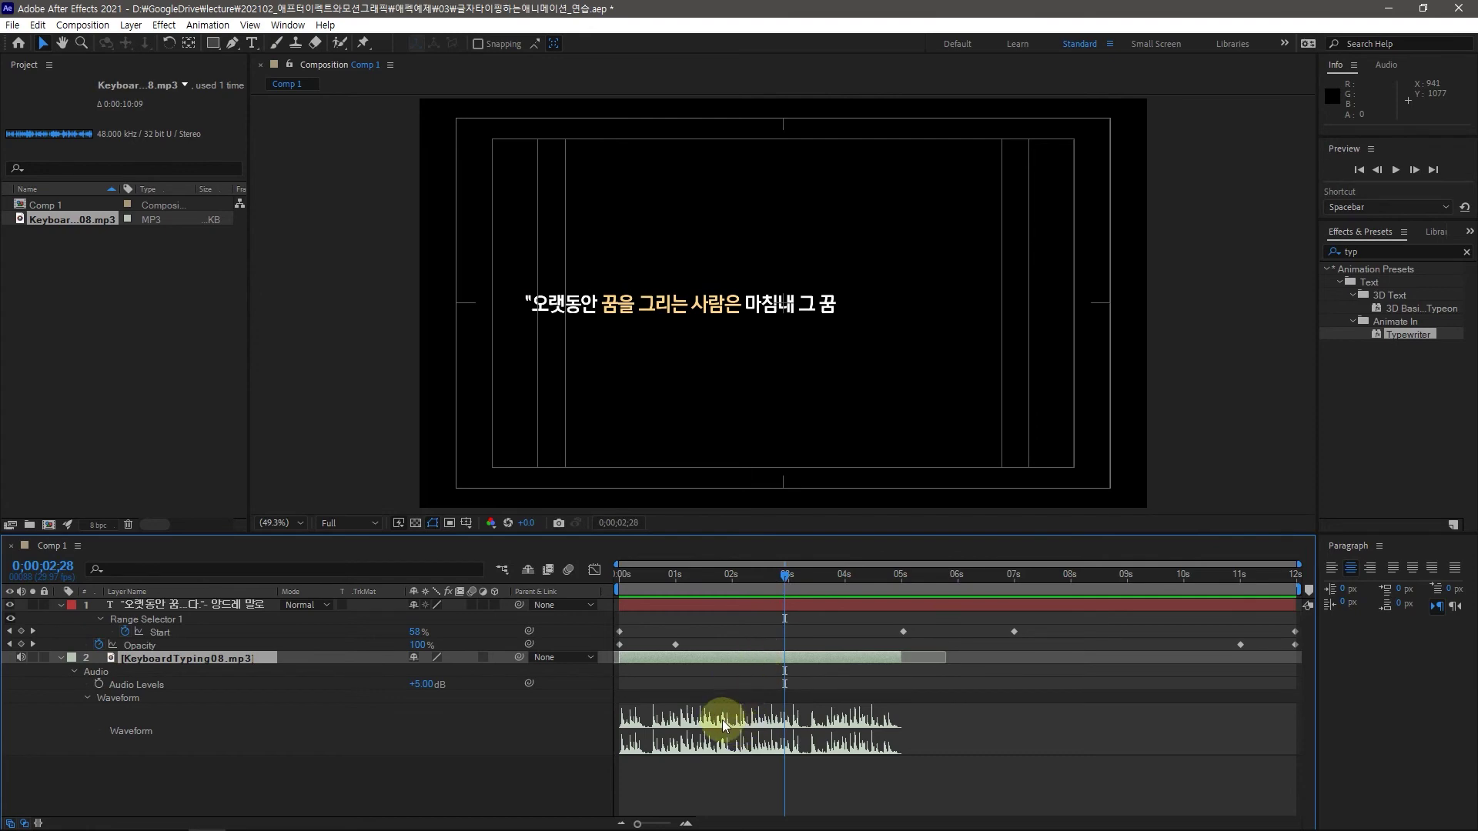
Import the background music file _They Say - WowaMusik.mp3 from the music folder as footage
key("ctrl+i")
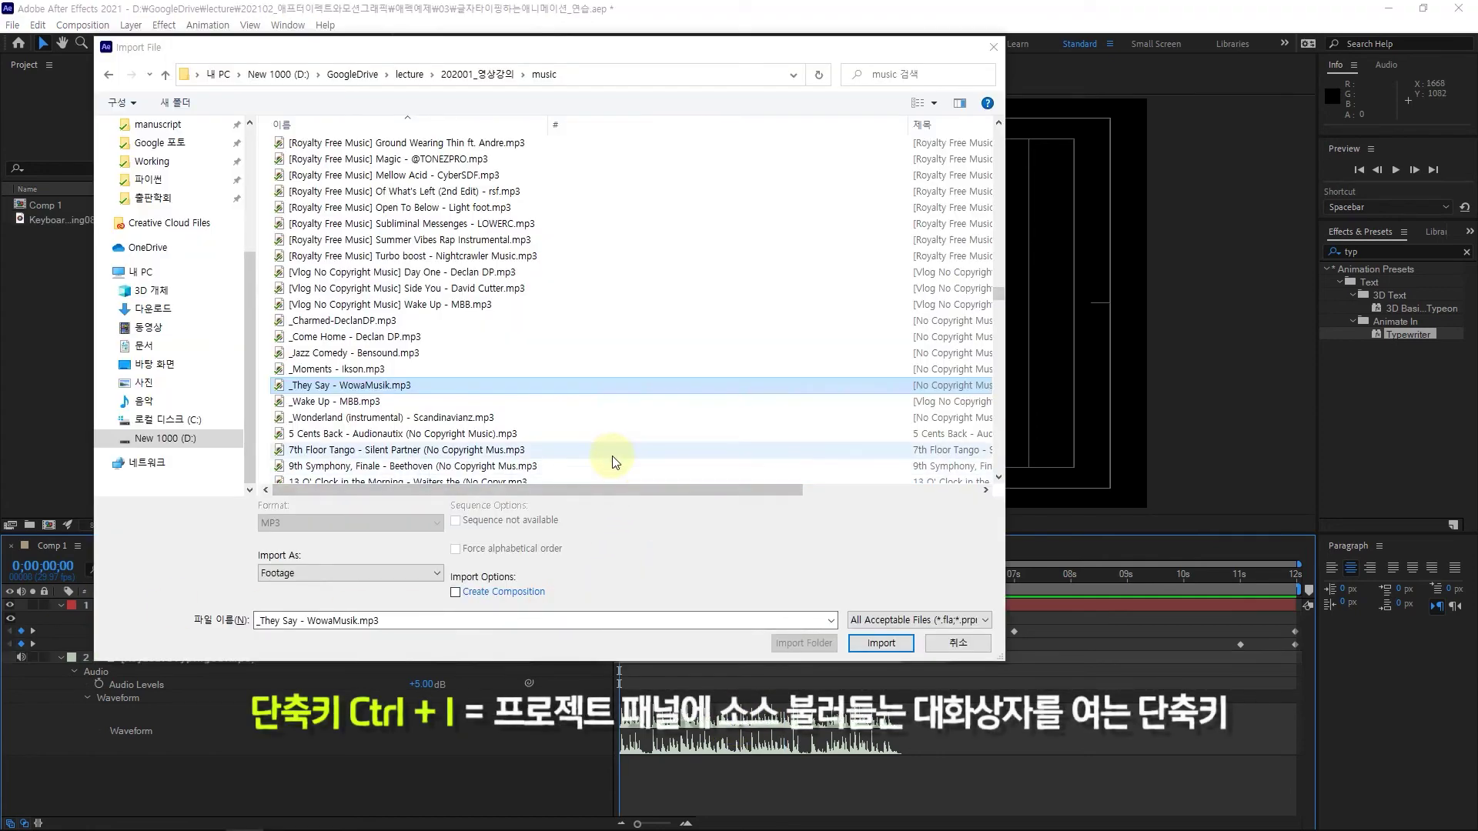
left_click(315, 395)
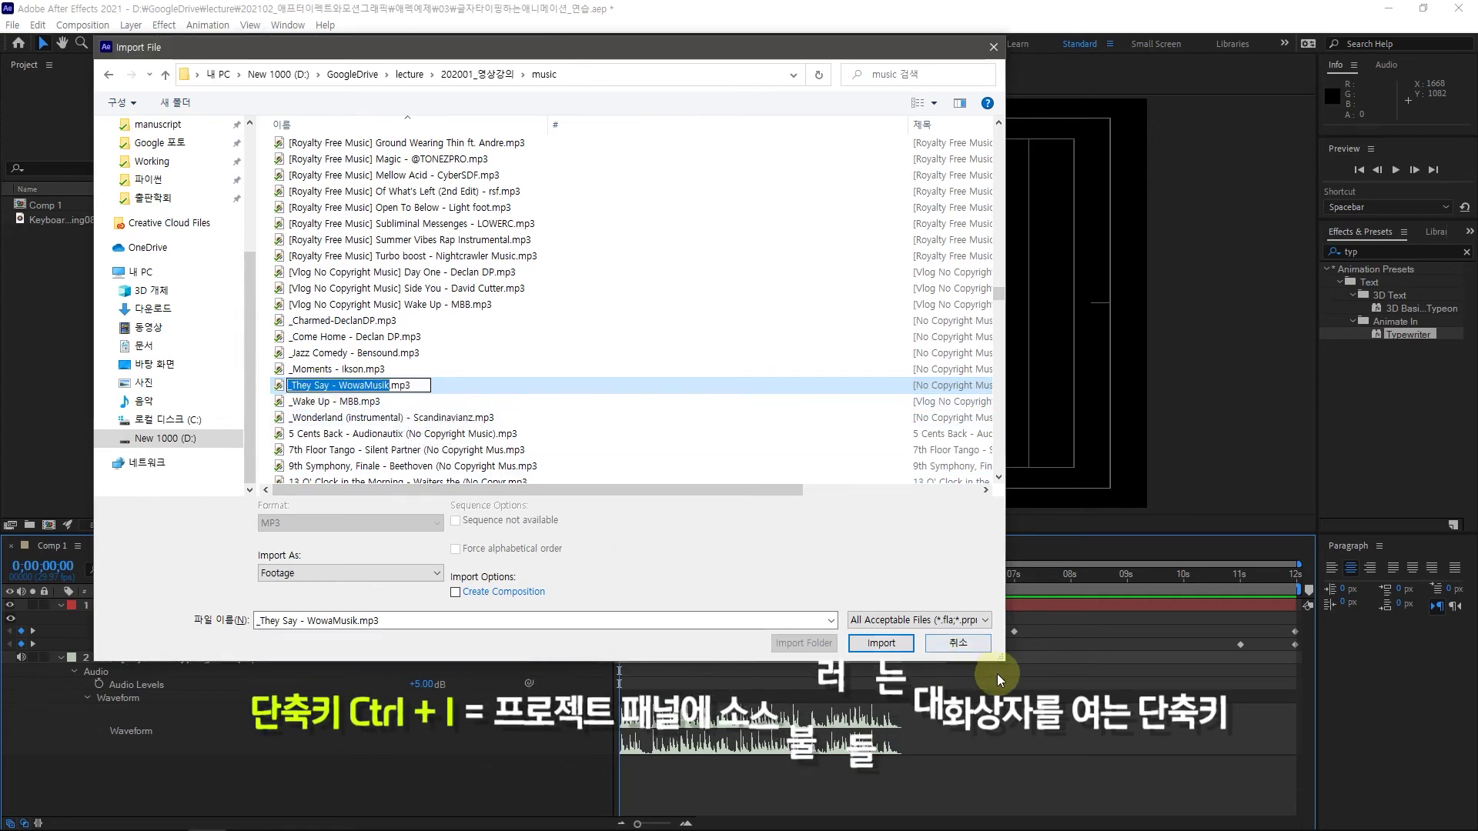
left_click(882, 643)
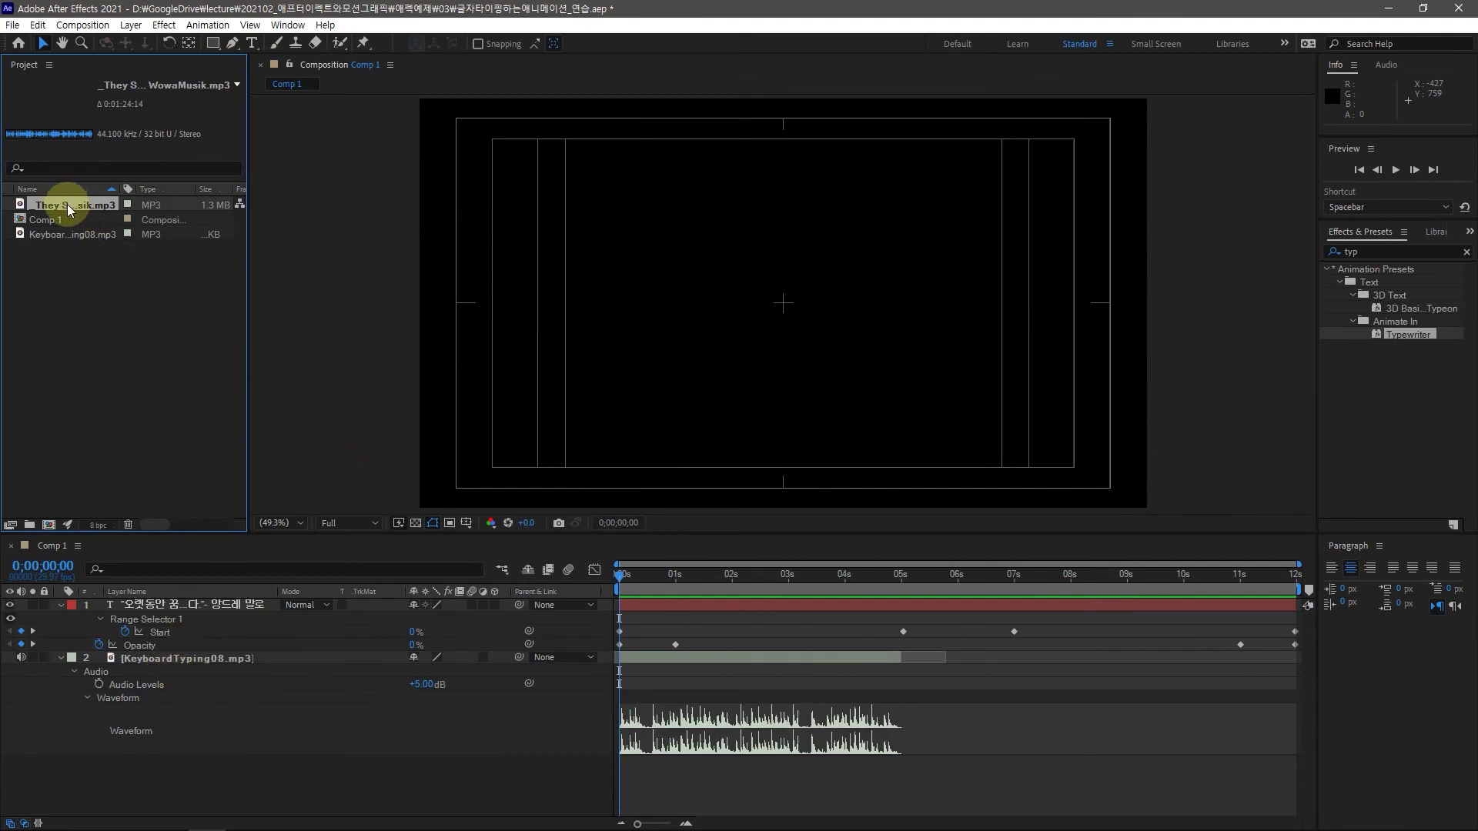
Add _They Say - WowaMusik.mp3 to Comp 1 beneath the KeyboardTyping08.mp3 layer and preview the music from the start
left_click_drag(67, 205, 111, 294)
left_click_drag(148, 495, 157, 688)
left_click_drag(169, 761, 169, 760)
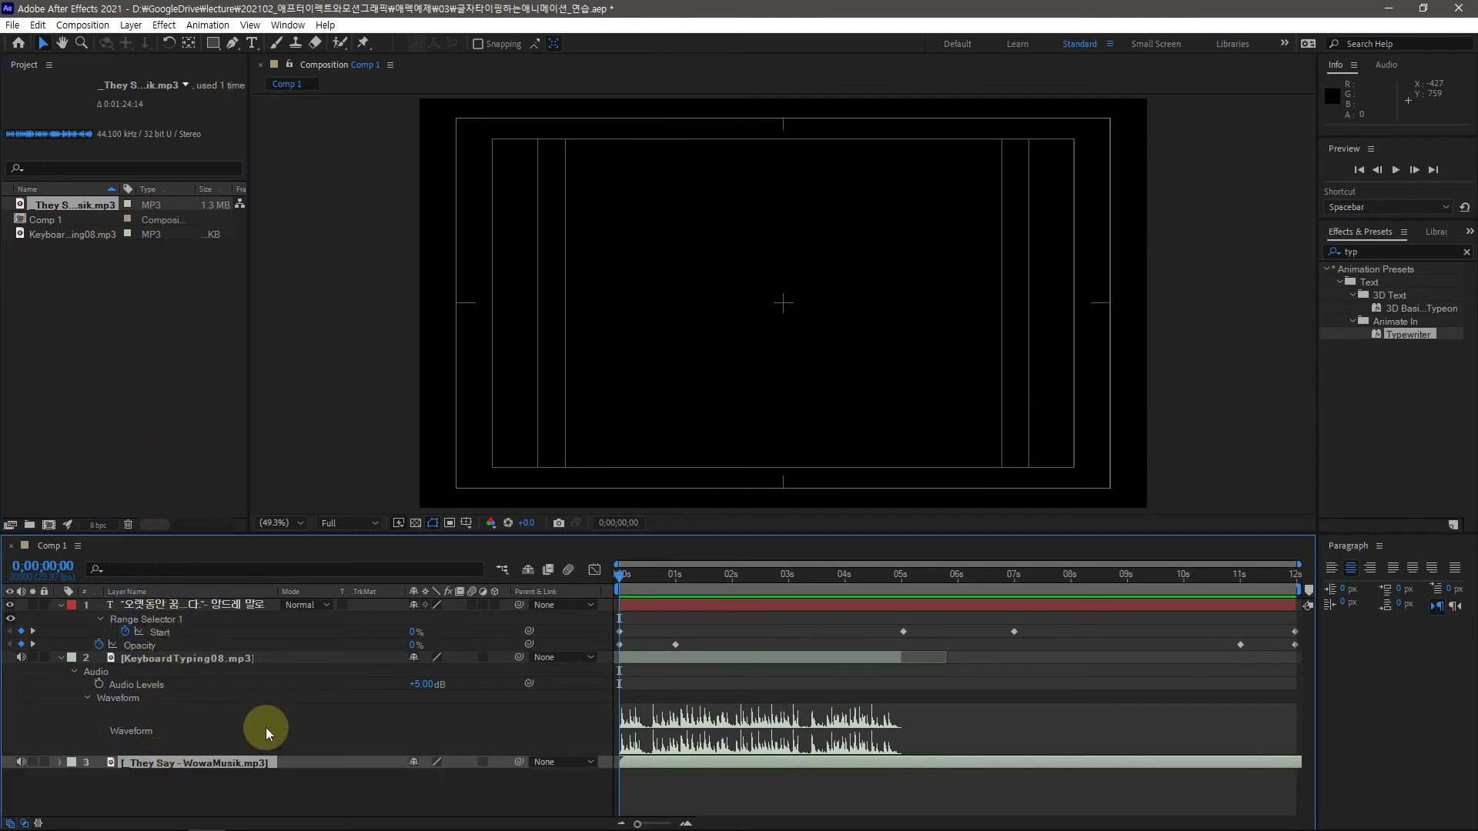
key("space")
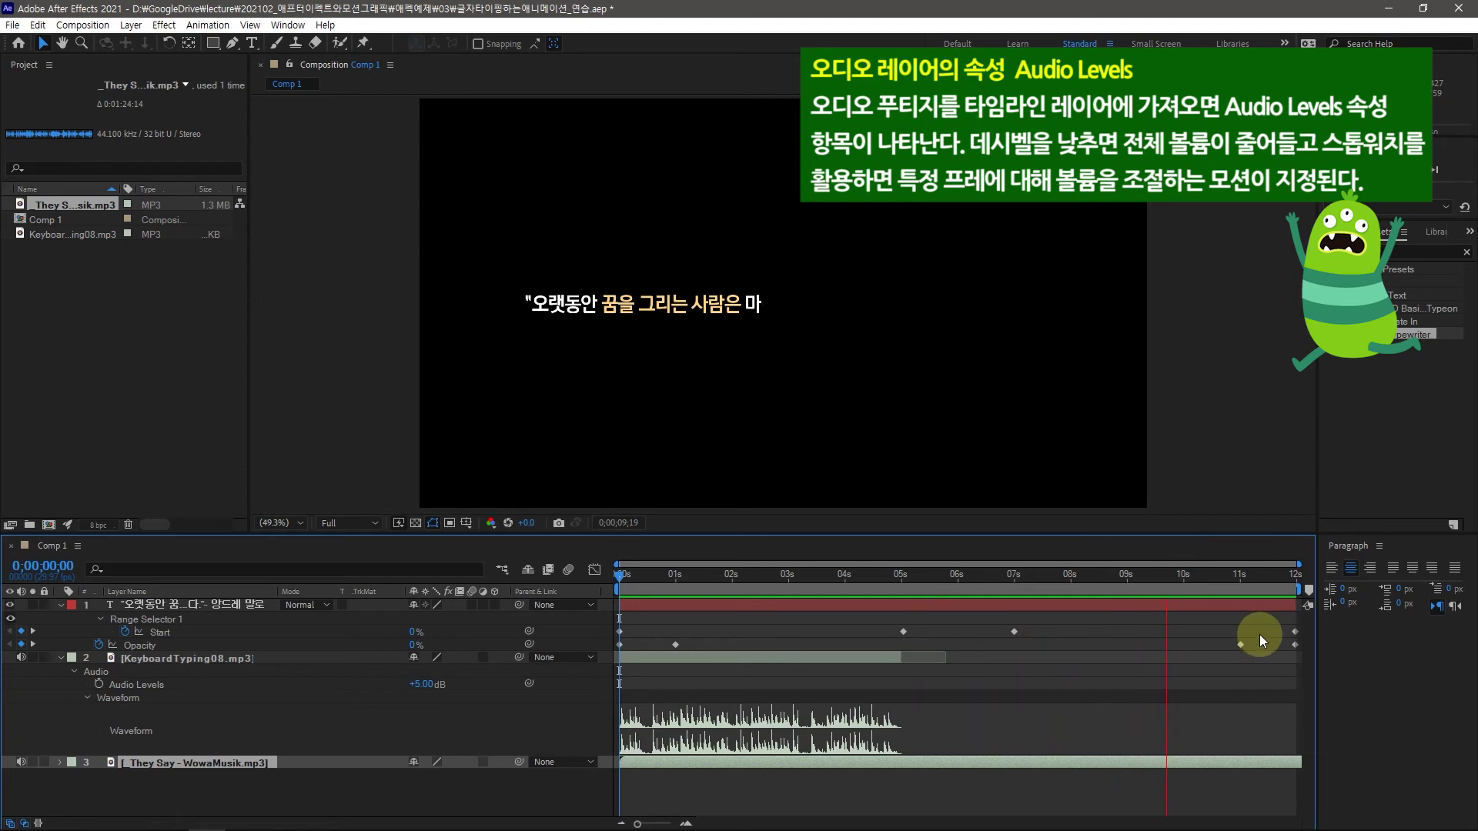
key("space")
left_click(1288, 581)
left_click_drag(1287, 574, 615, 615)
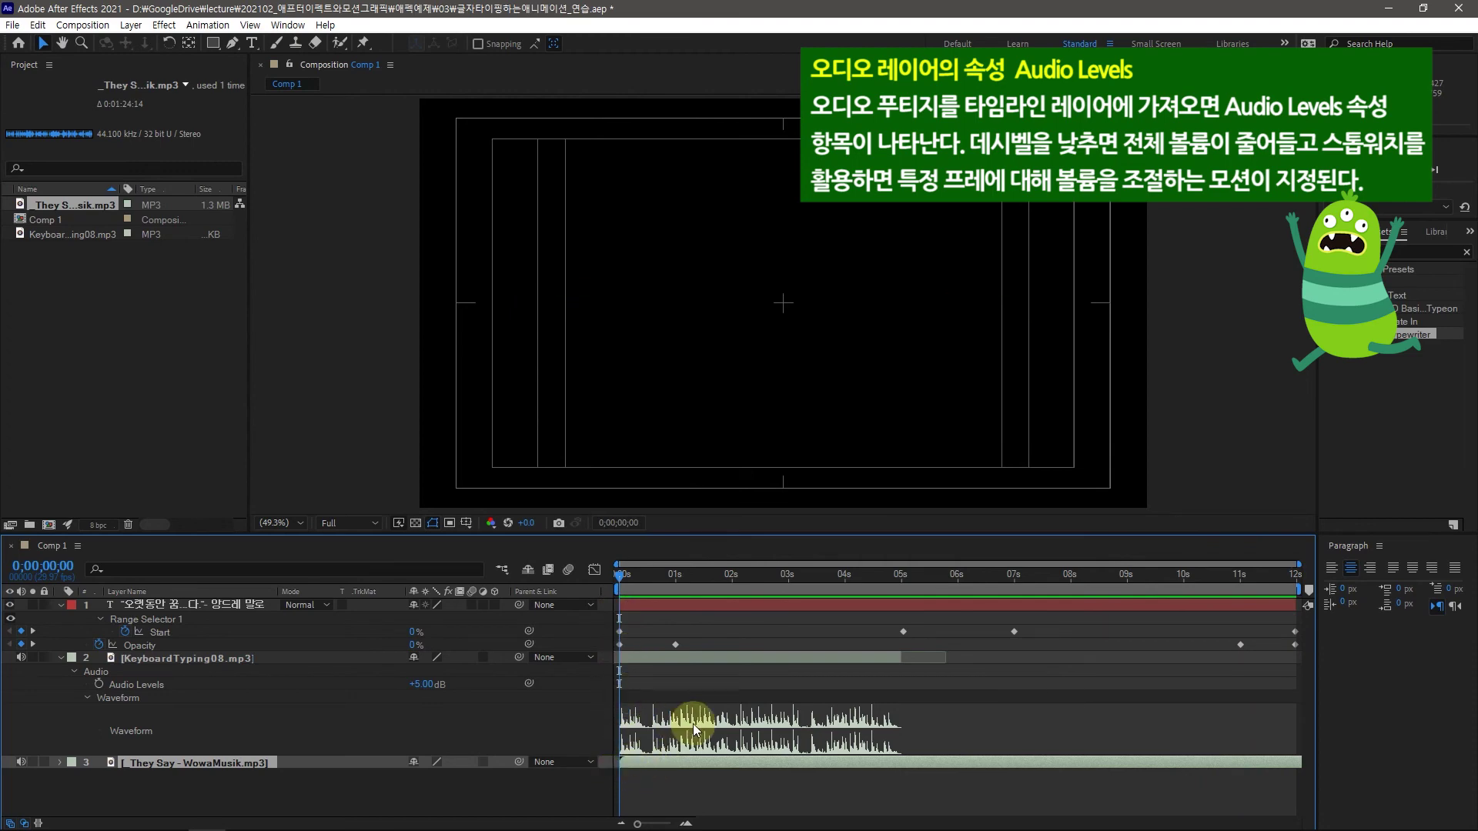
Keyframe the Audio Levels of the _They Say - WowaMusik.mp3 layer at -30 dB at 0;00;00;00
left_click_drag(625, 576, 1250, 614)
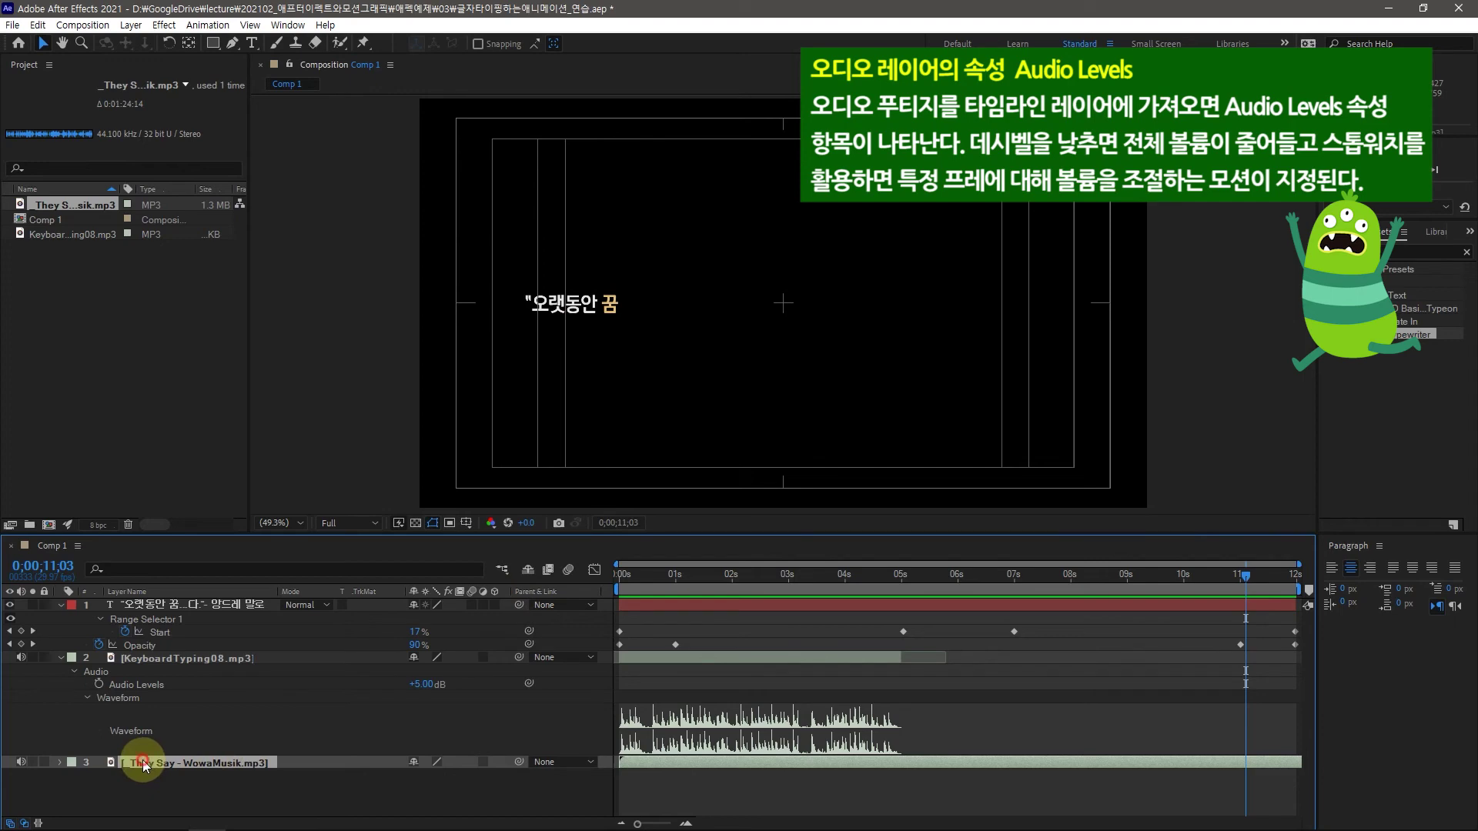
left_click(60, 763)
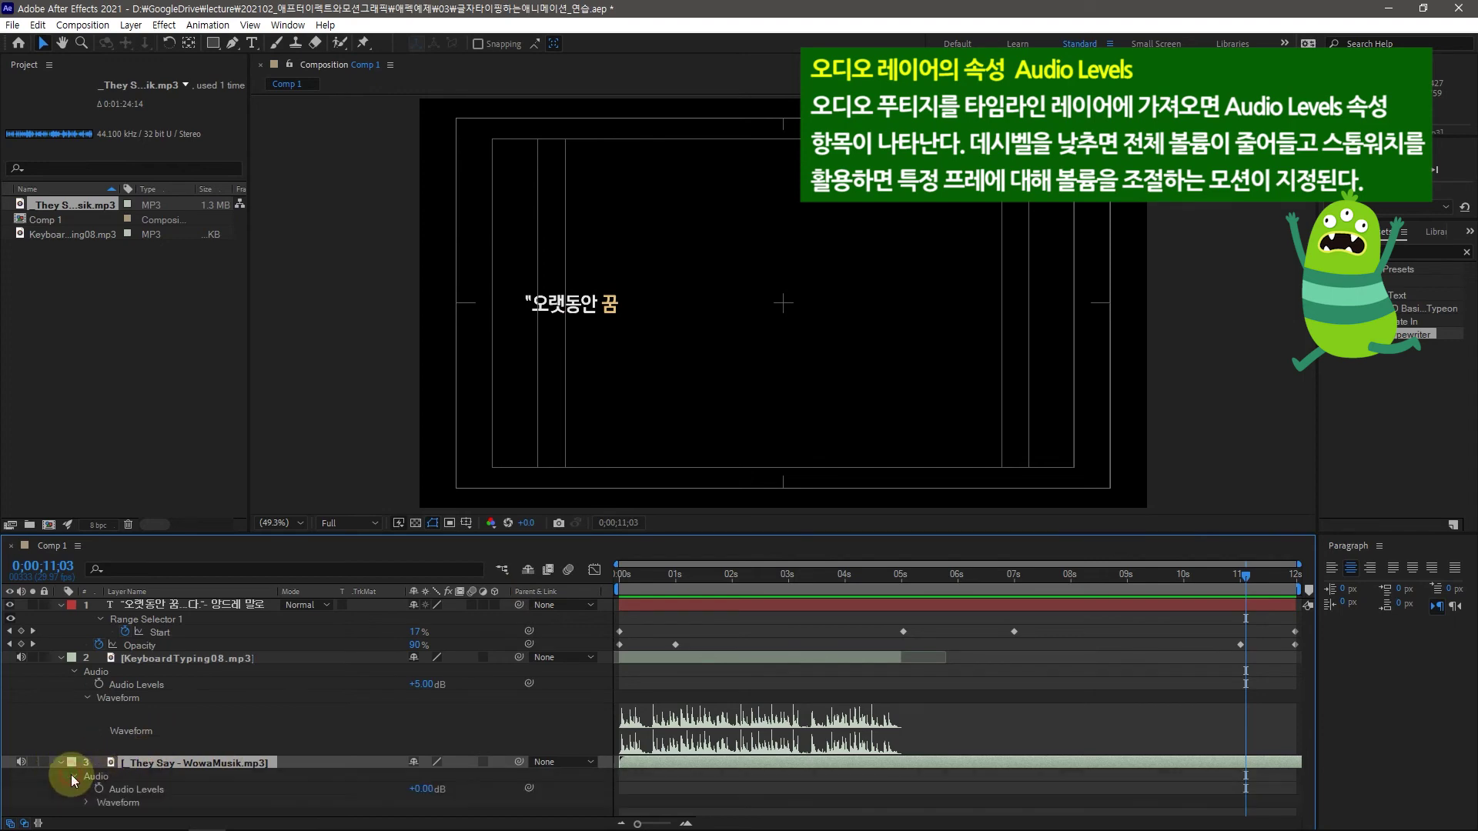
left_click(72, 776)
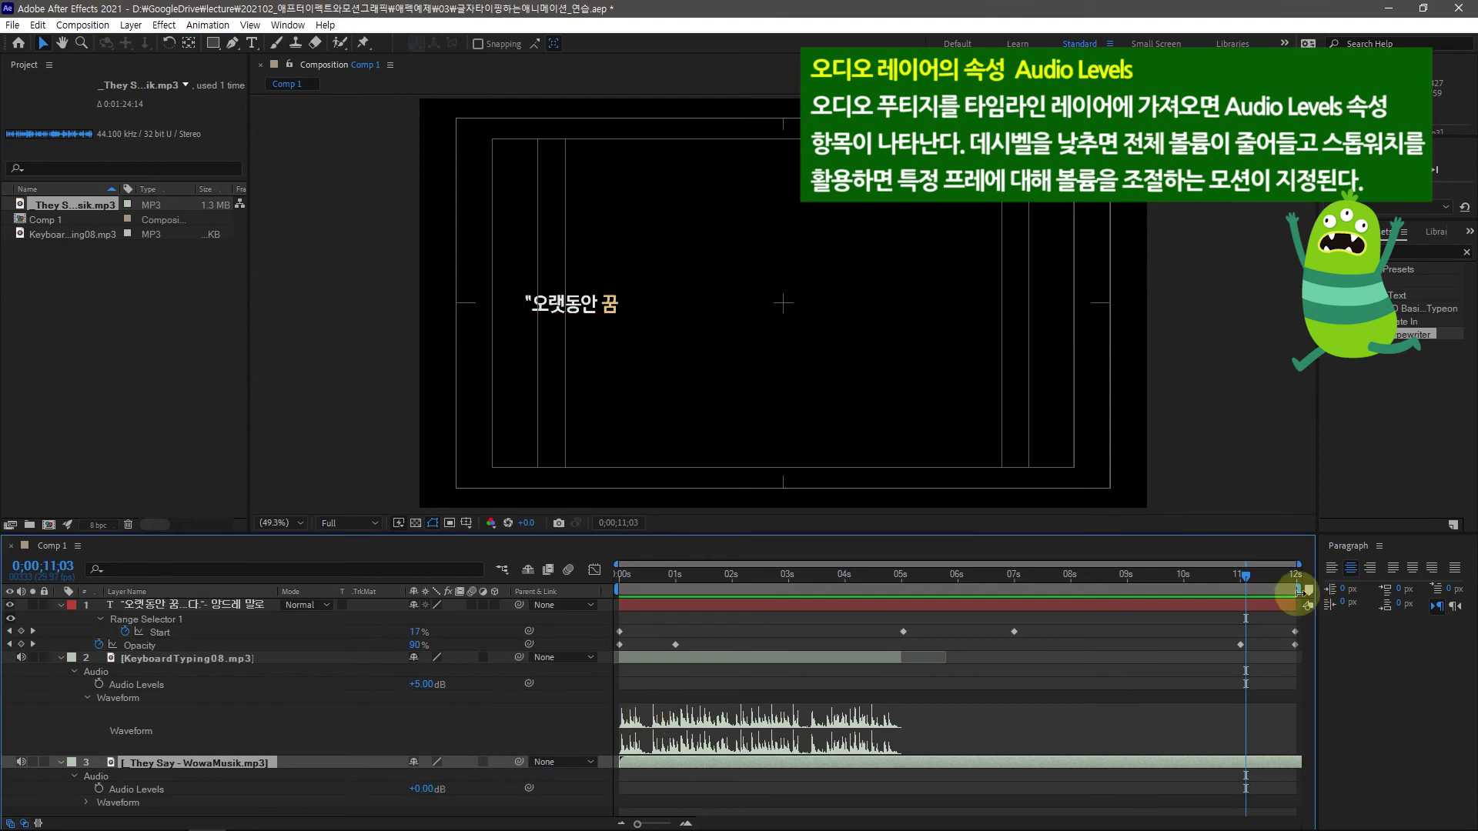
left_click_drag(1247, 575, 737, 576)
key("Home")
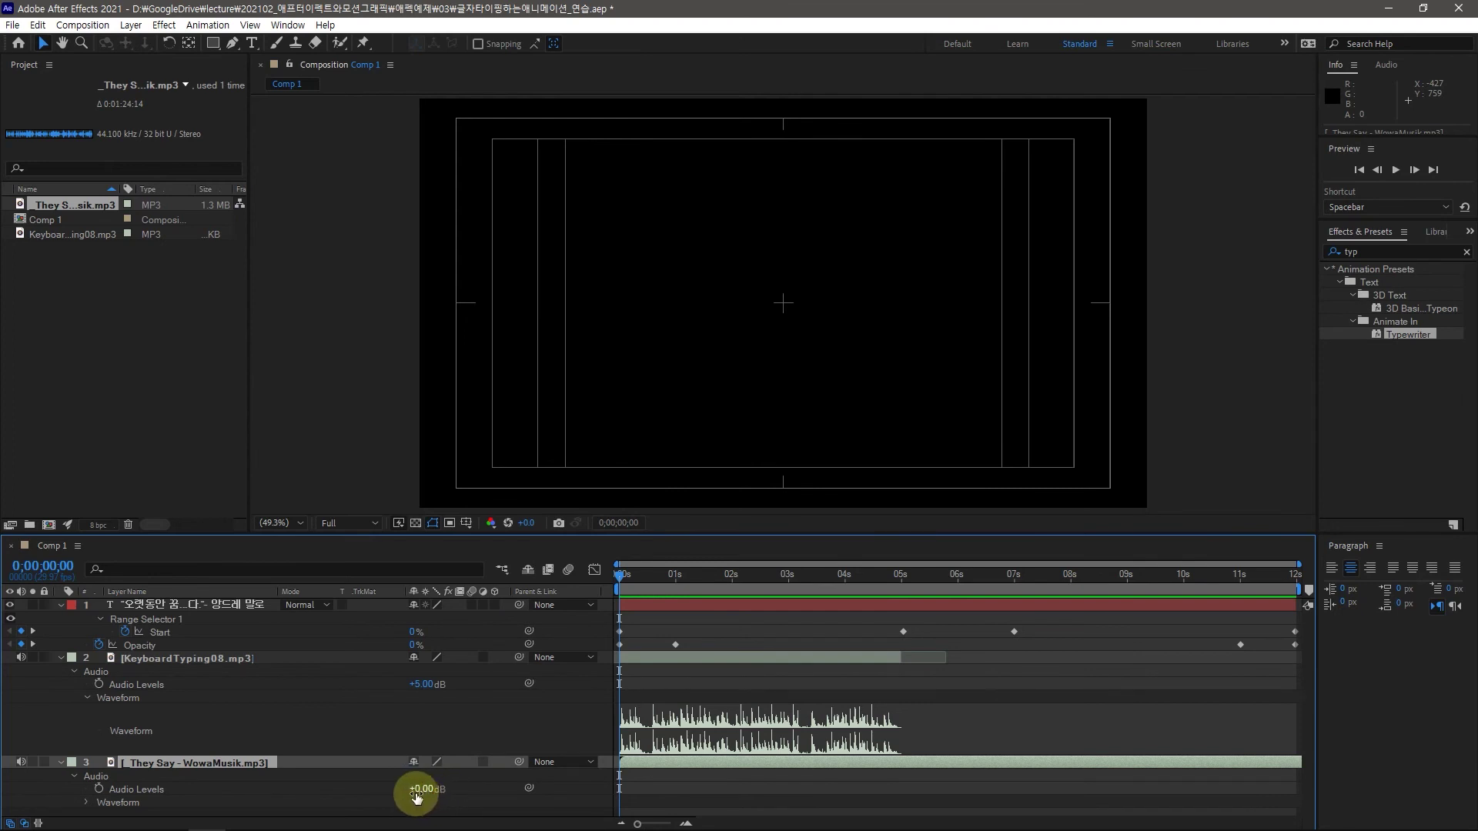
left_click(98, 789)
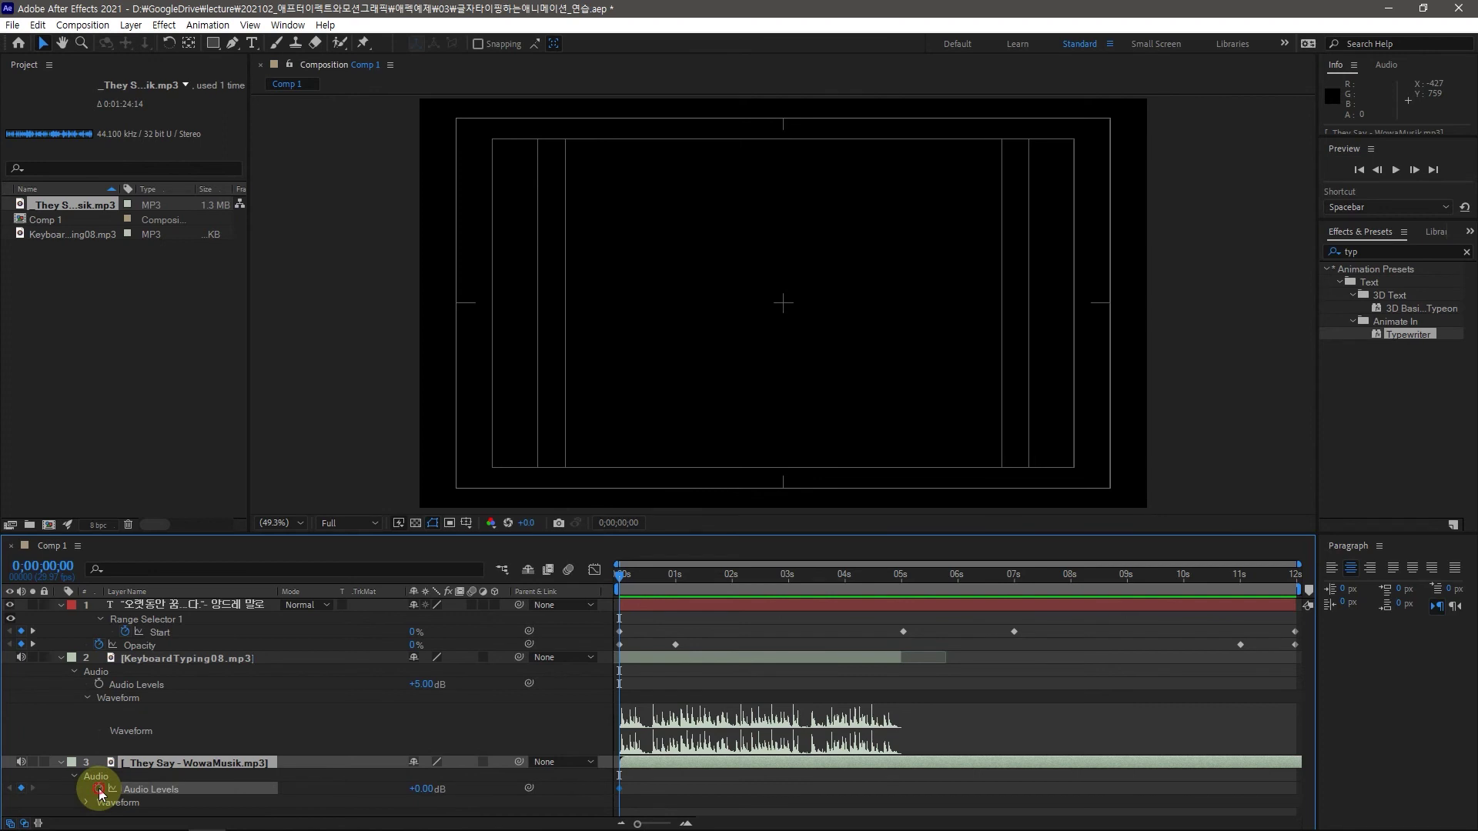
left_click(417, 788)
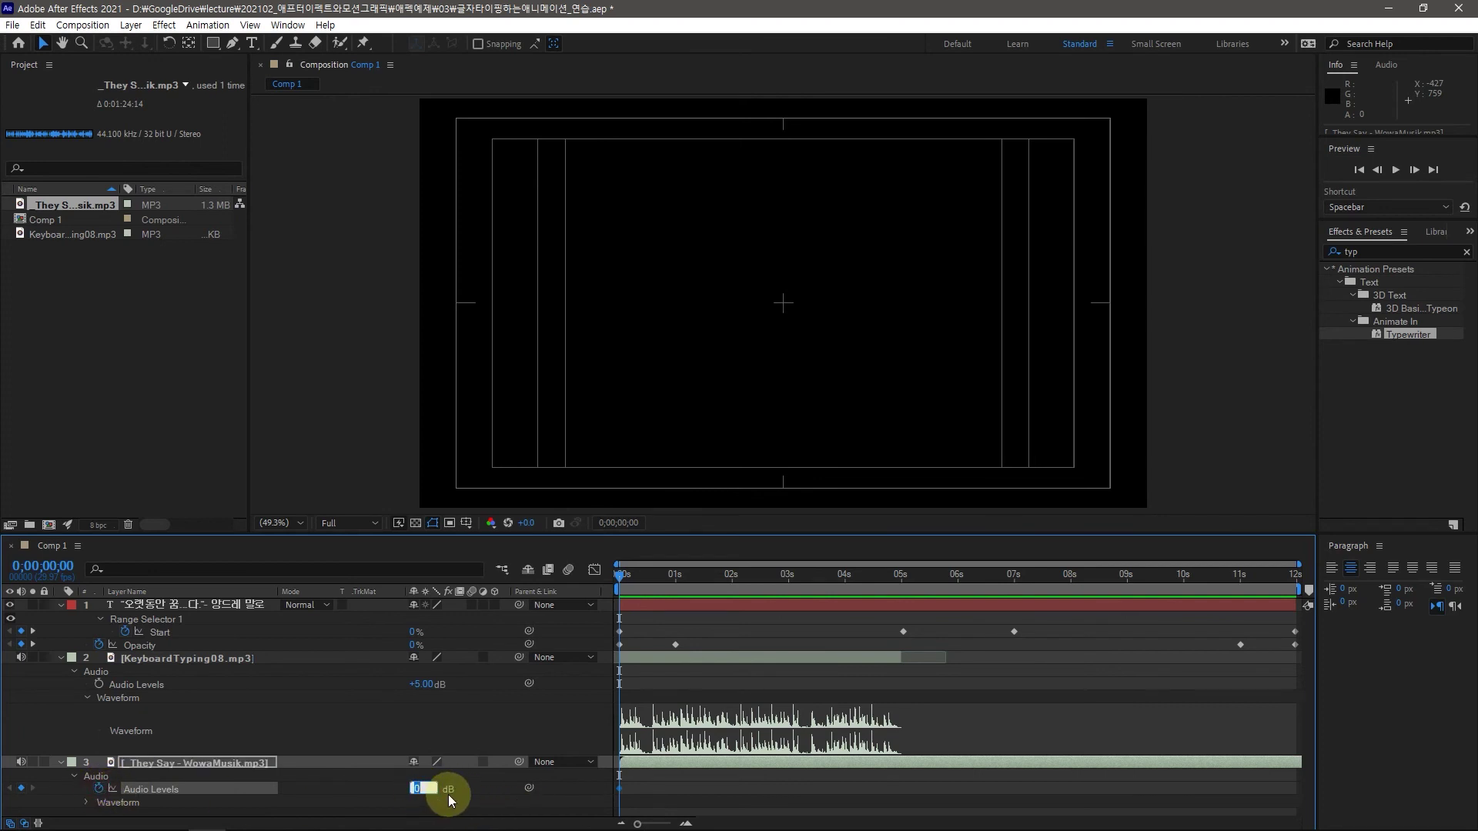
type("-30")
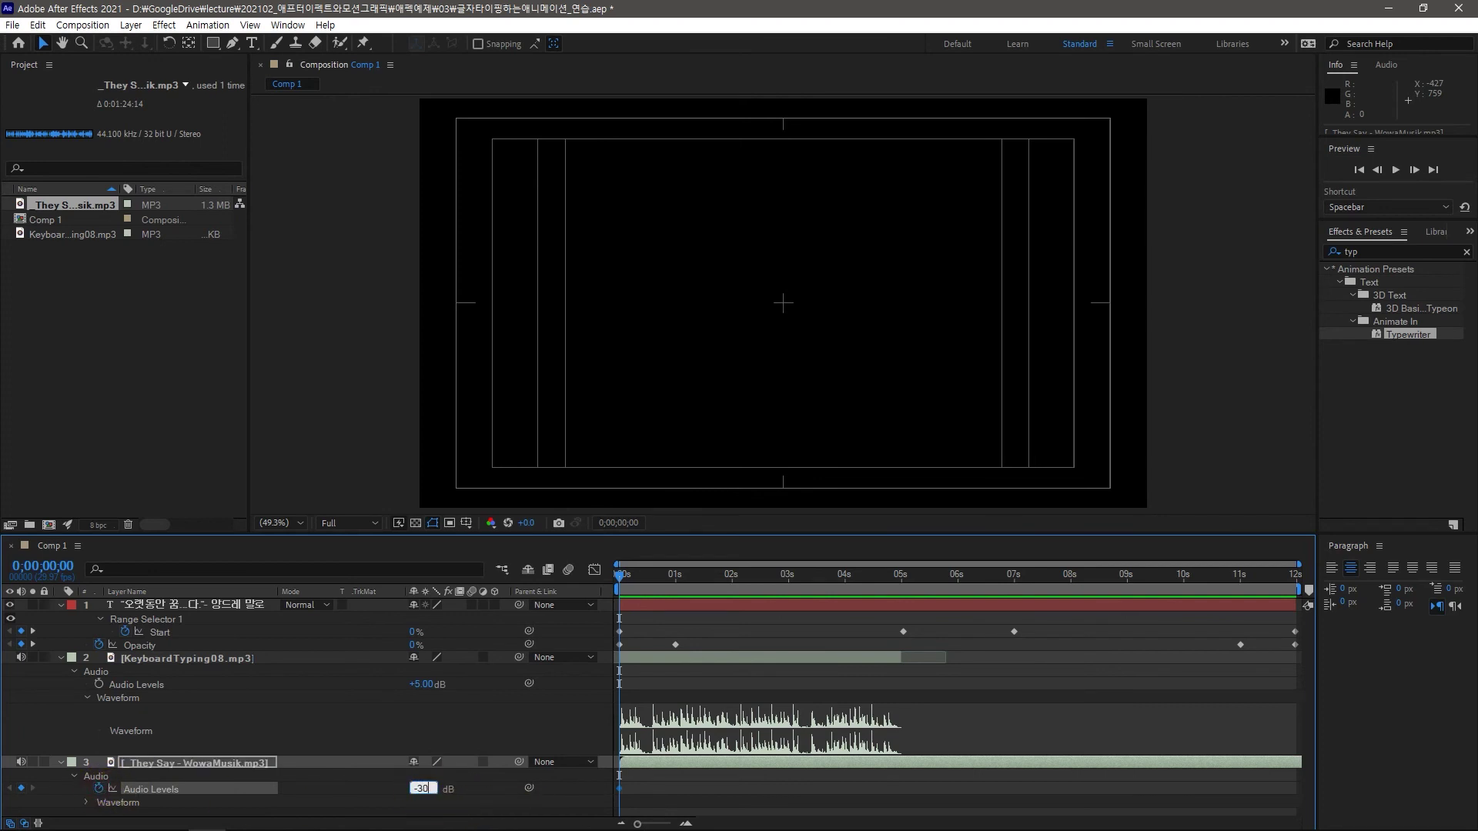
left_click(450, 800)
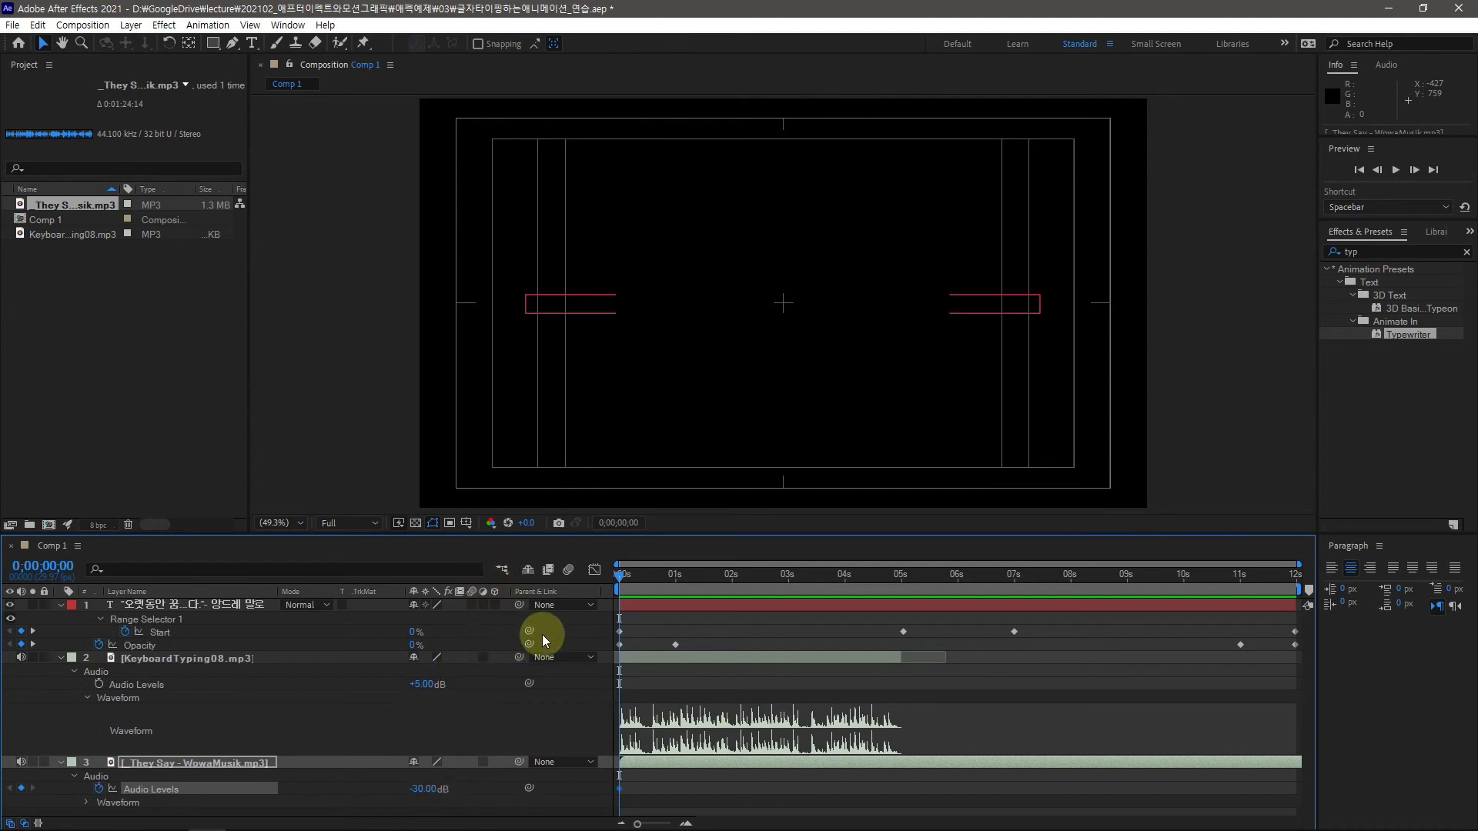
Fade the music in by setting its Audio Levels to 0 dB at 0;00;02;00
left_click_drag(621, 575, 740, 585)
left_click(495, 762)
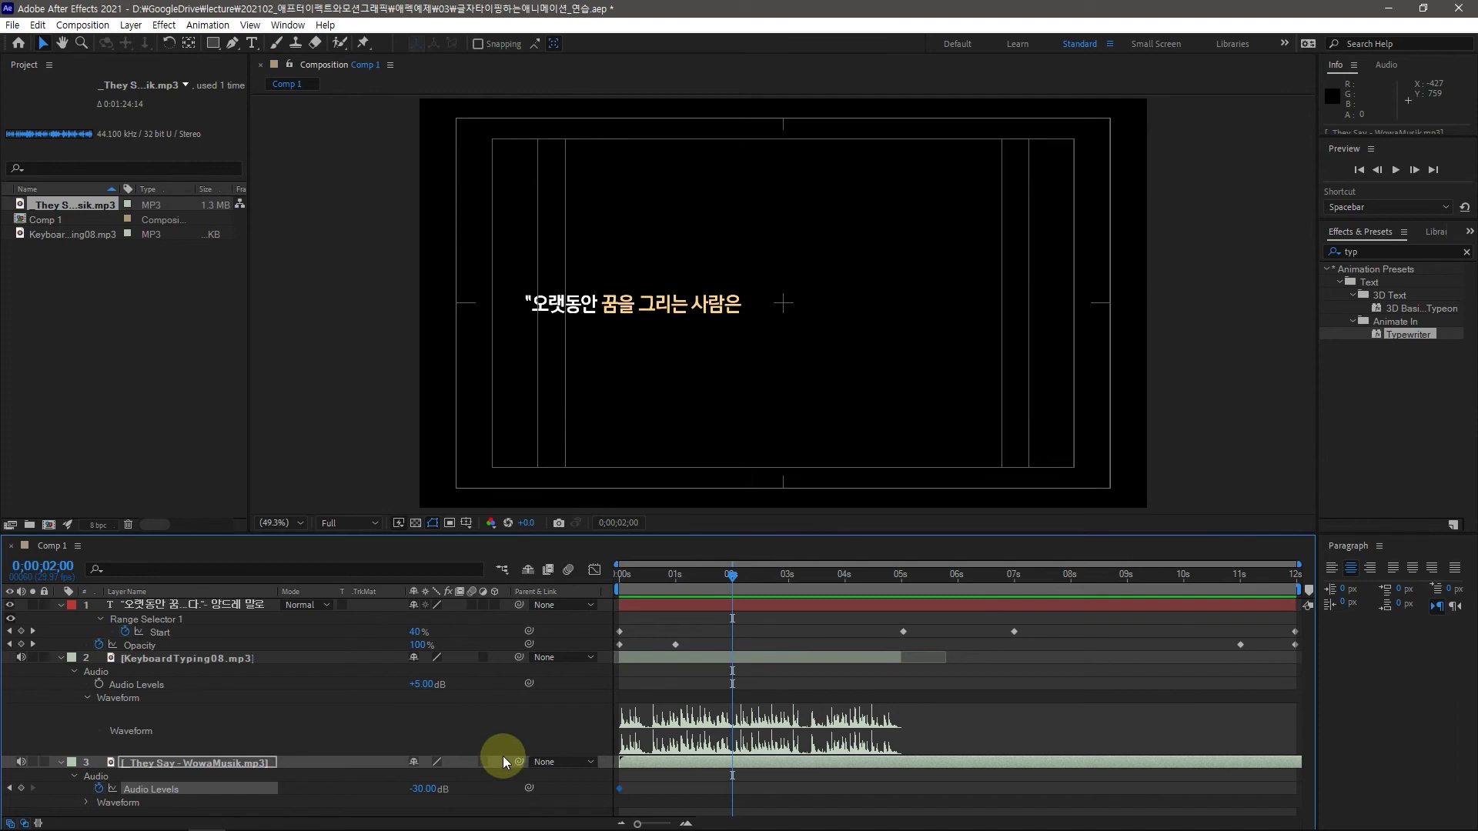
left_click(424, 789)
type("0")
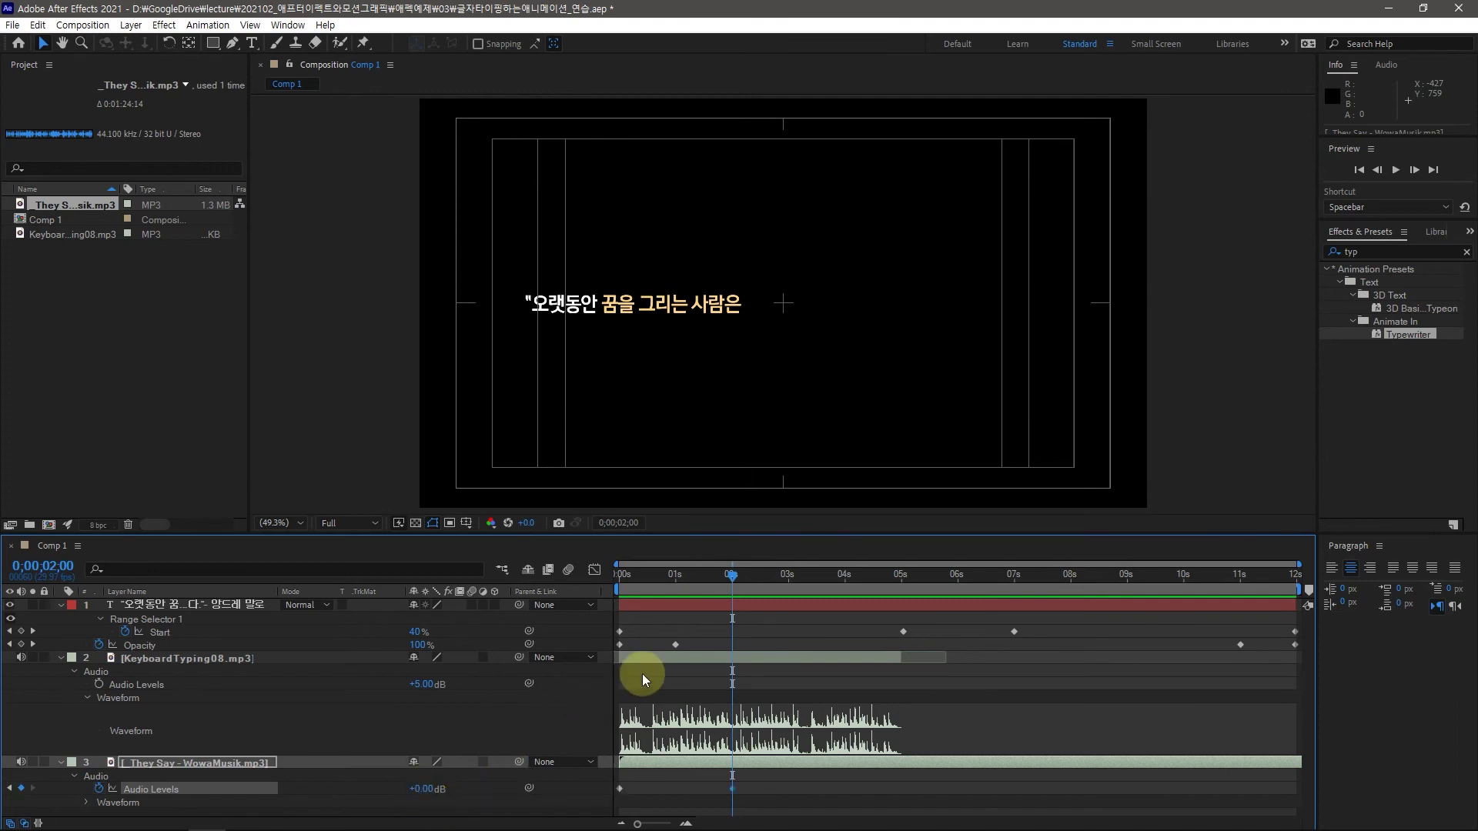
Fade the music out with an Audio Levels keyframe holding 0 dB at 0;00;10;00 and one of -30 dB at 0;00;11;29
left_click_drag(733, 576, 1184, 596)
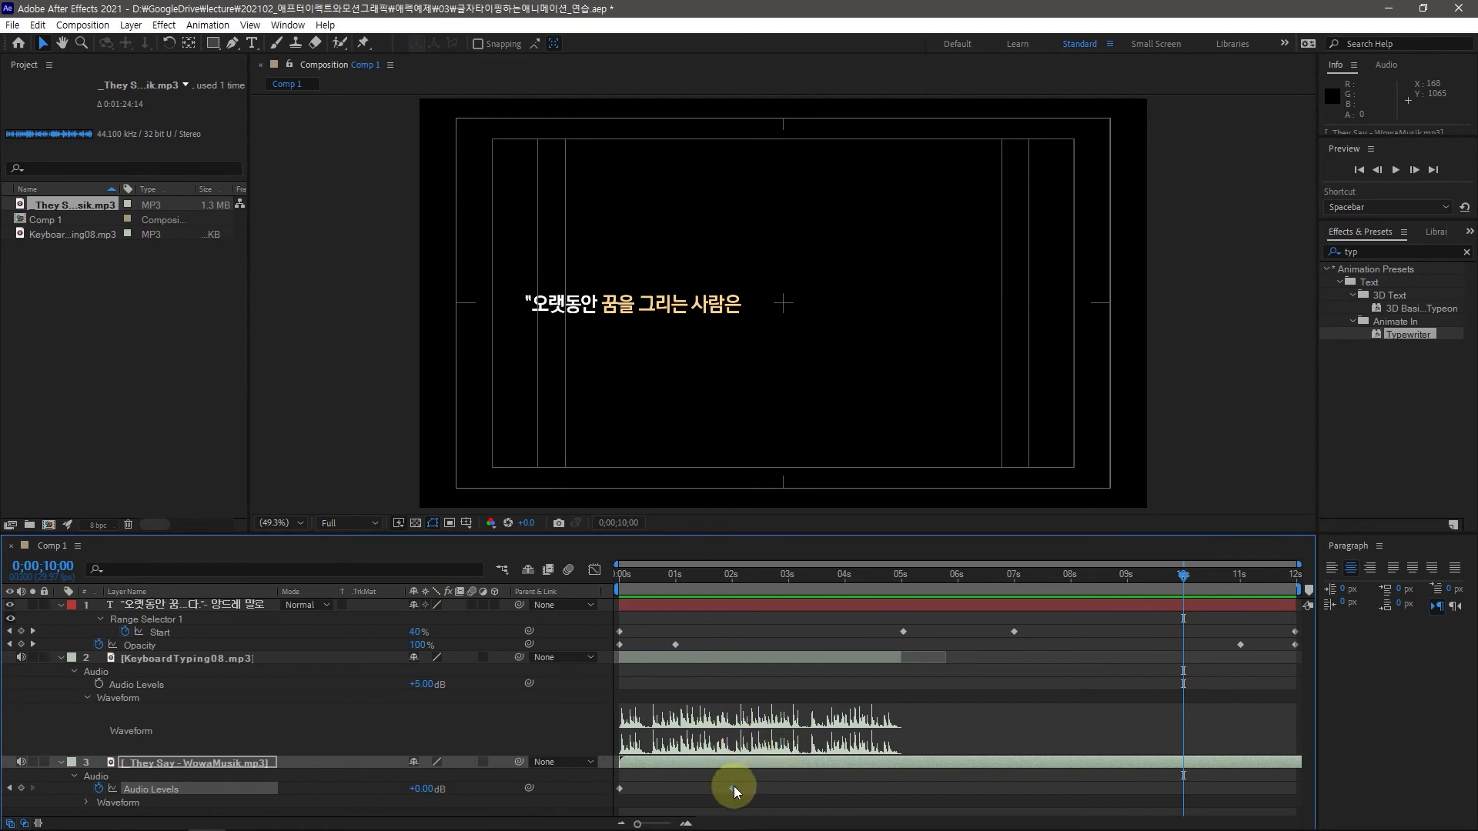
left_click(22, 788)
left_click_drag(1184, 574, 1296, 576)
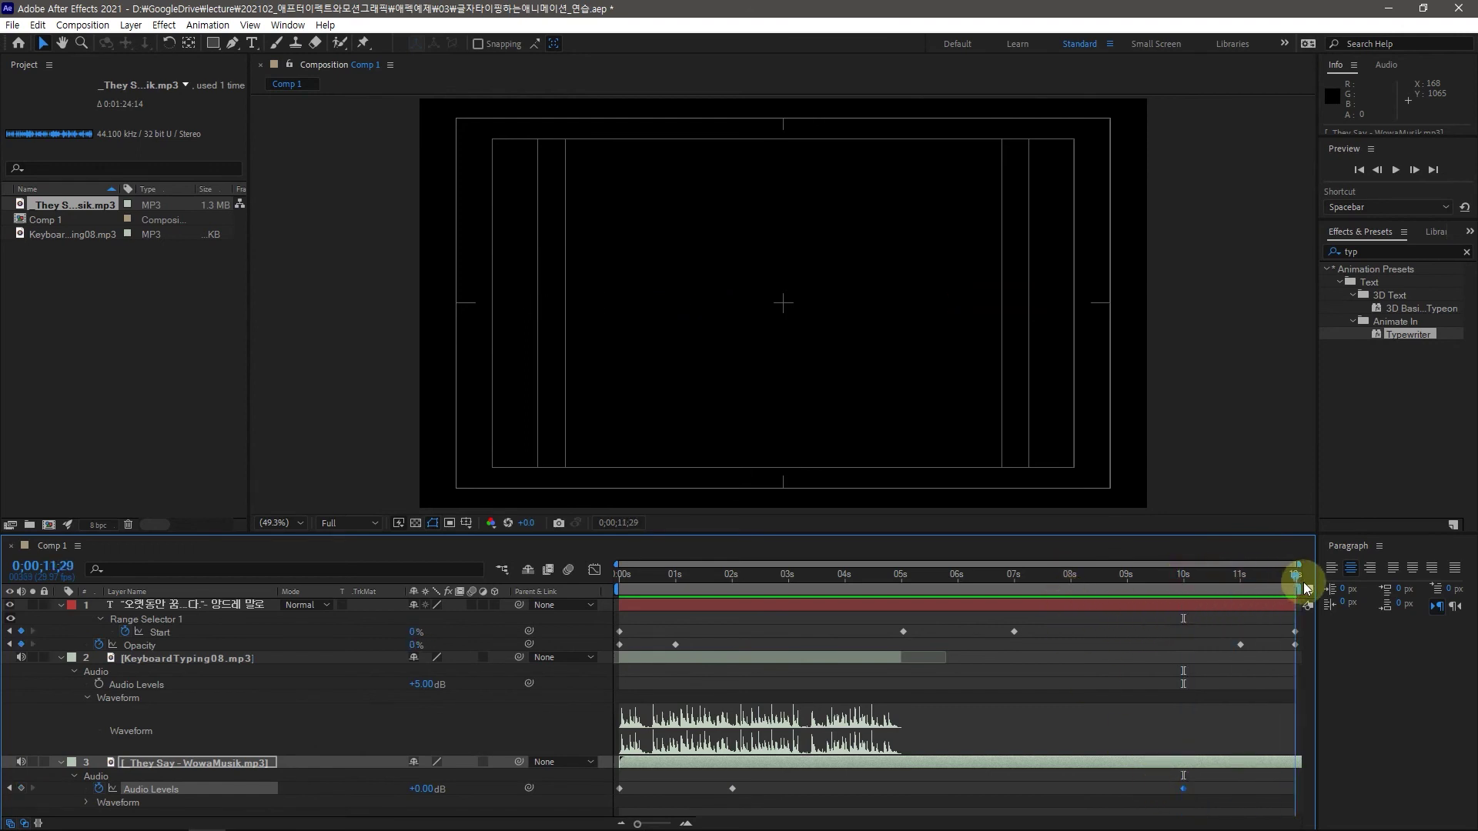
left_click(423, 789)
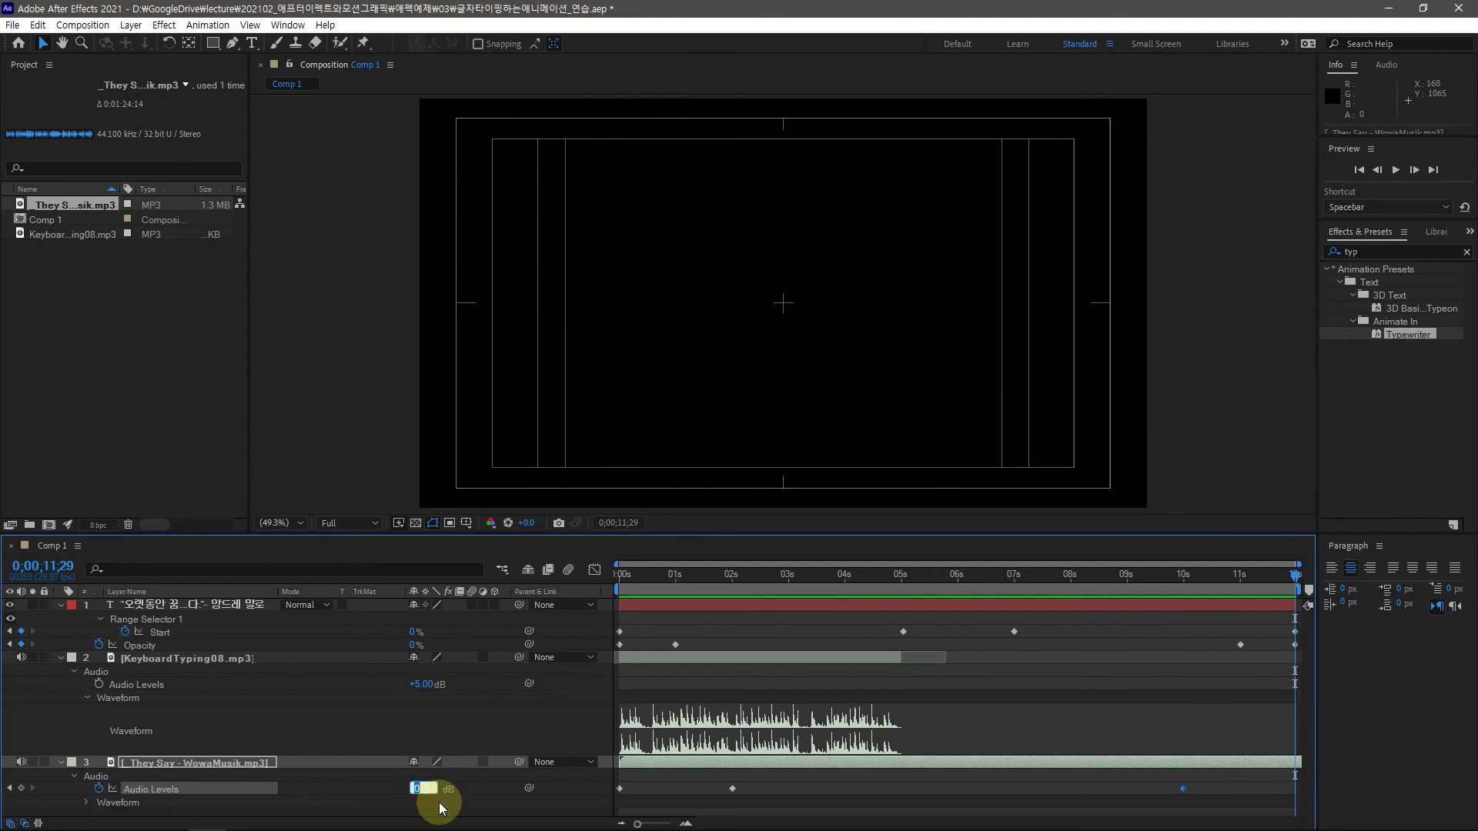
type("-30")
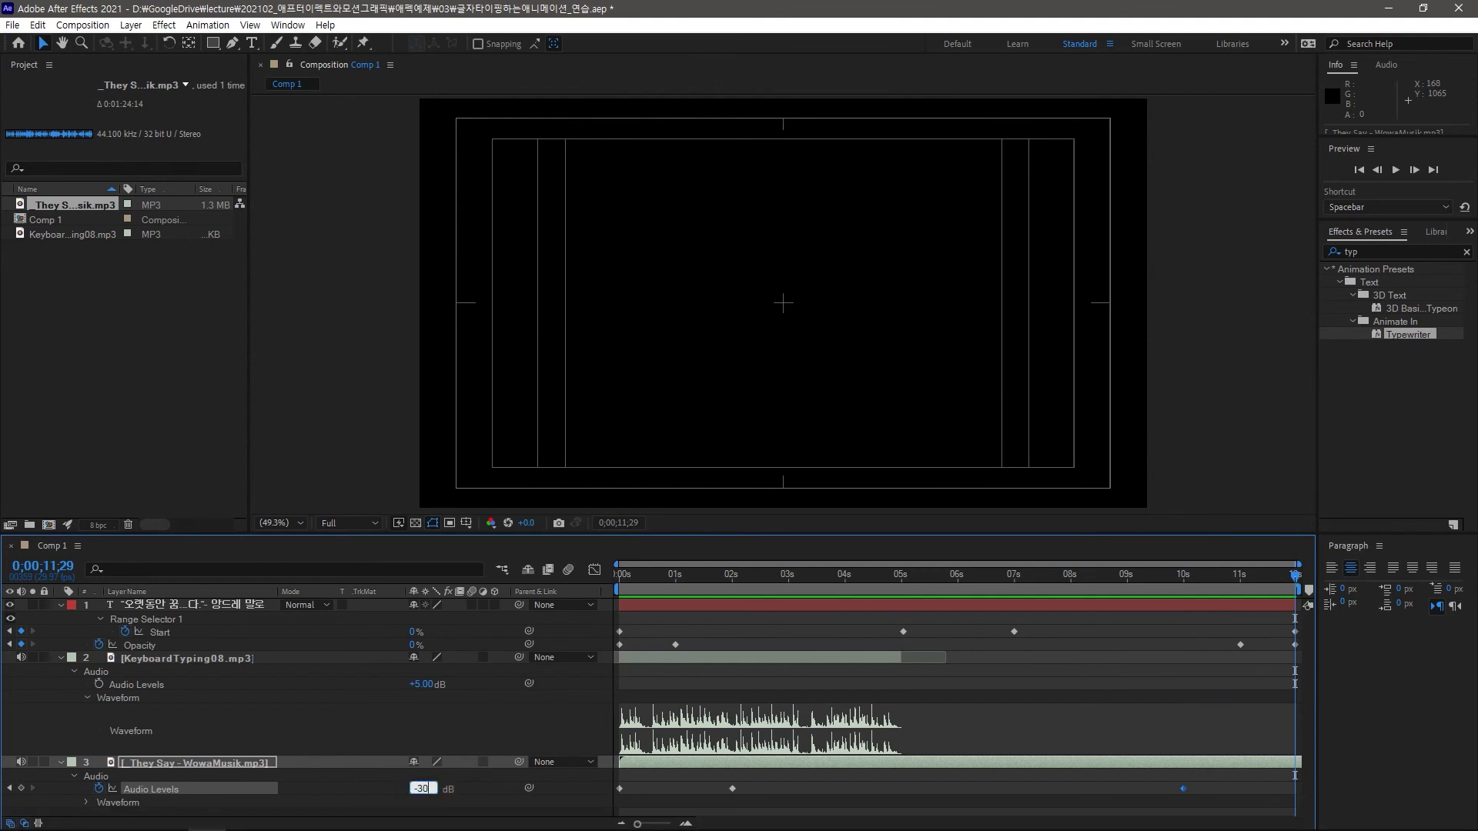
left_click(439, 802)
Show the music layer's waveform and examine it against the volume keyframes
left_click(86, 803)
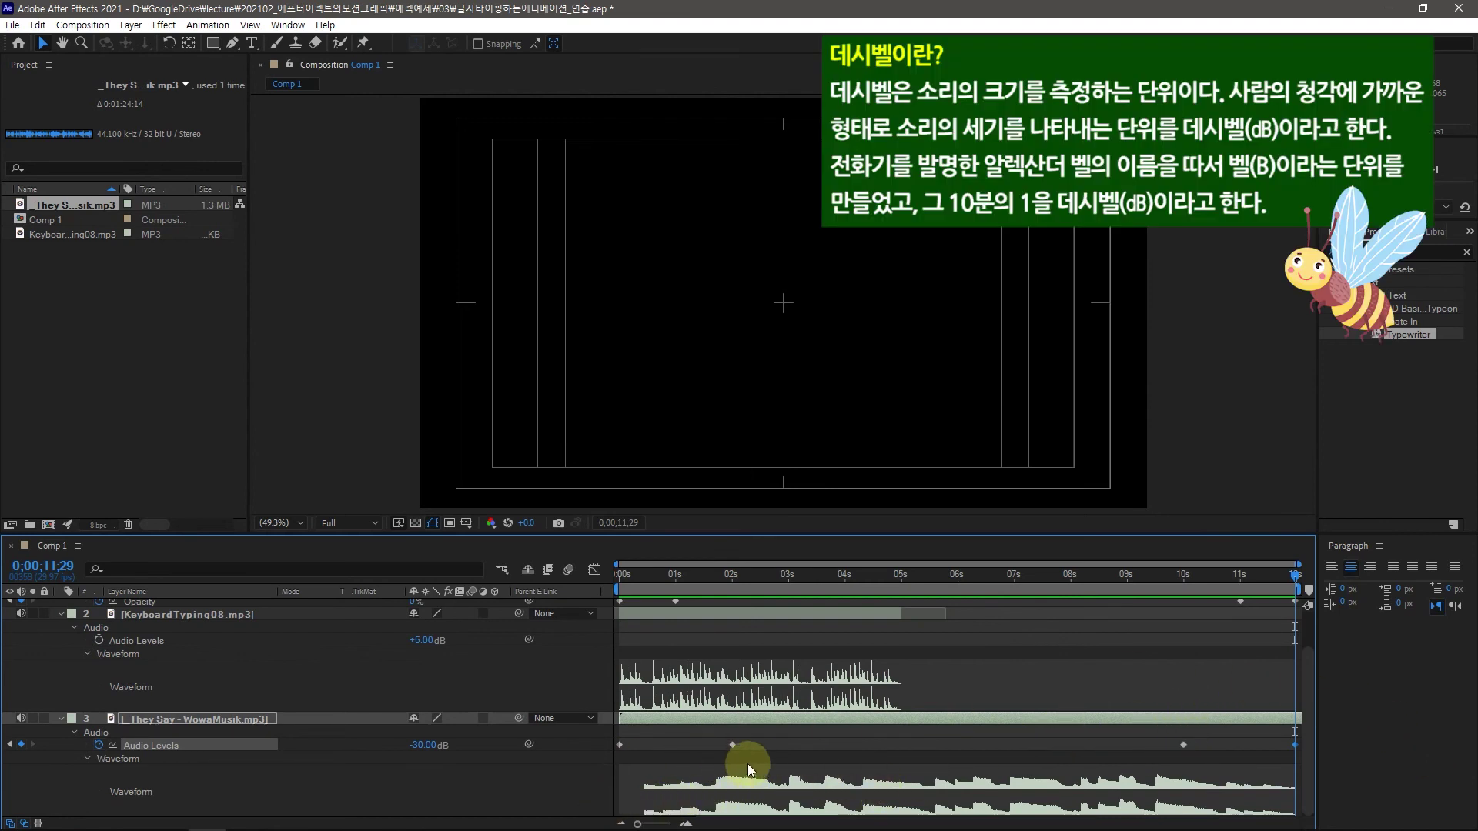
left_click_drag(1300, 575, 810, 617)
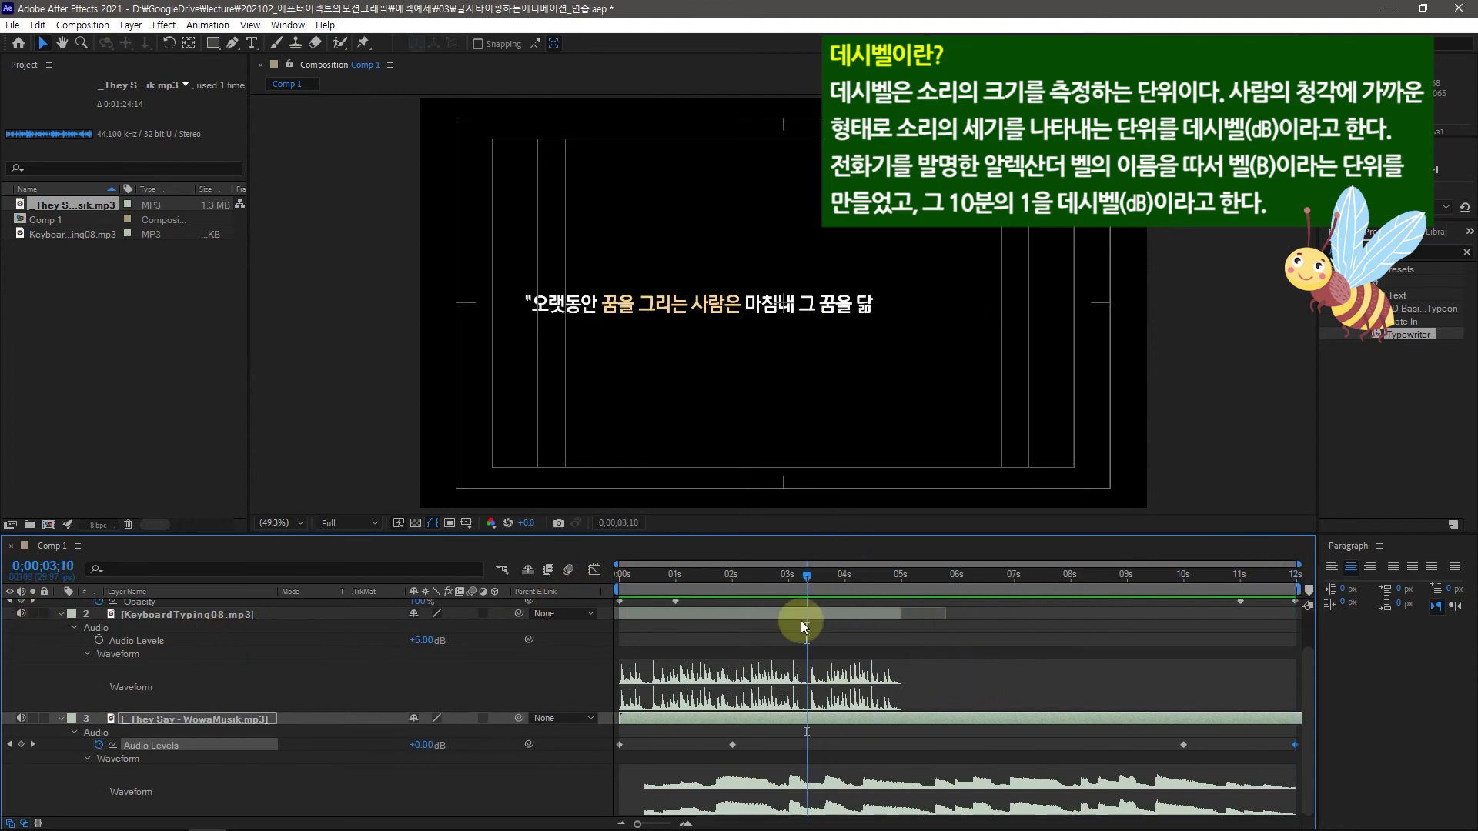
scroll(801, 621, "up", 2)
left_click(403, 709)
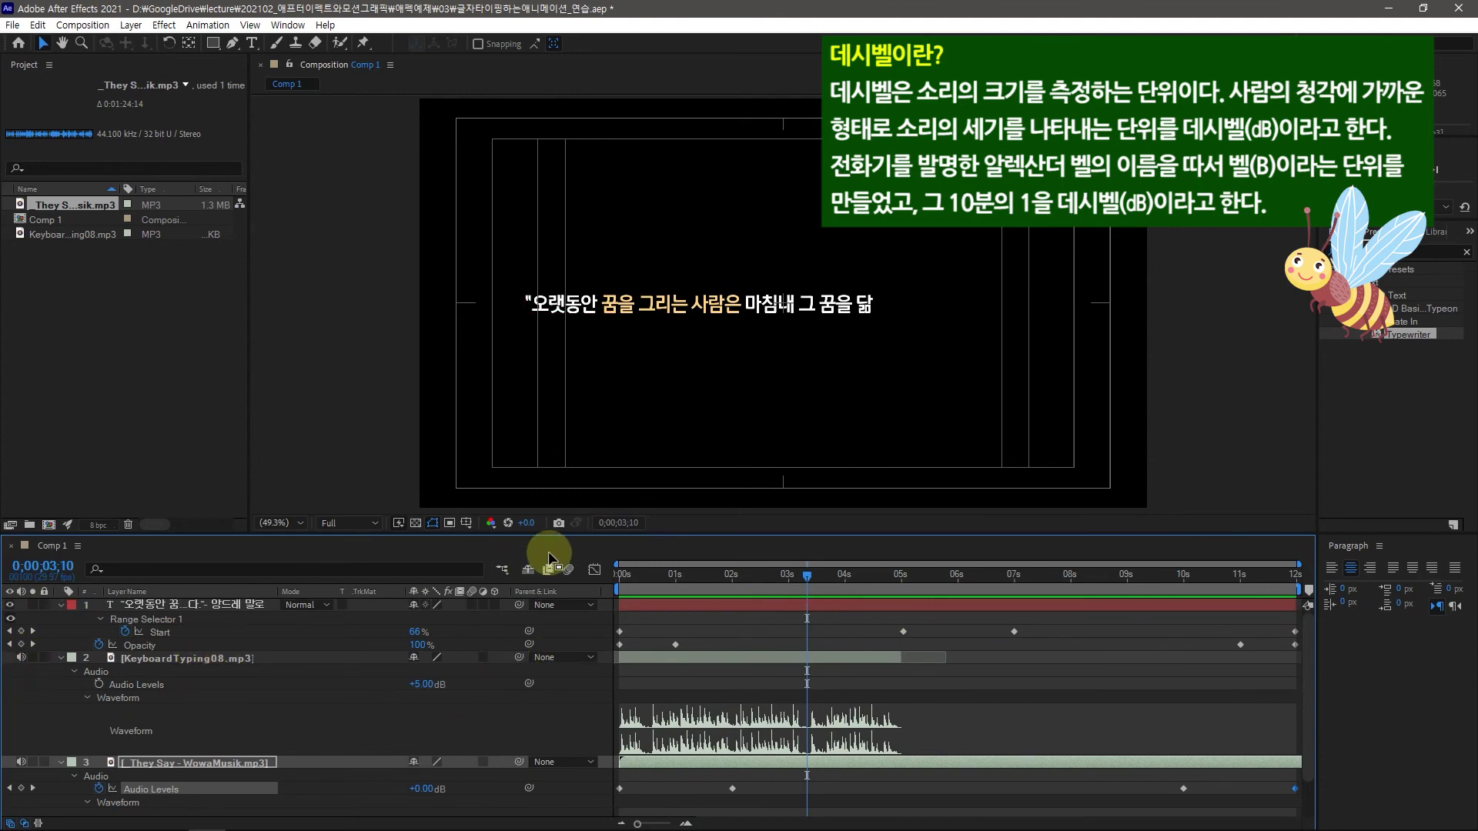
Preview the quote animation with the typing sound and the fading music from 0;00;00;00
left_click_drag(714, 573, 522, 577)
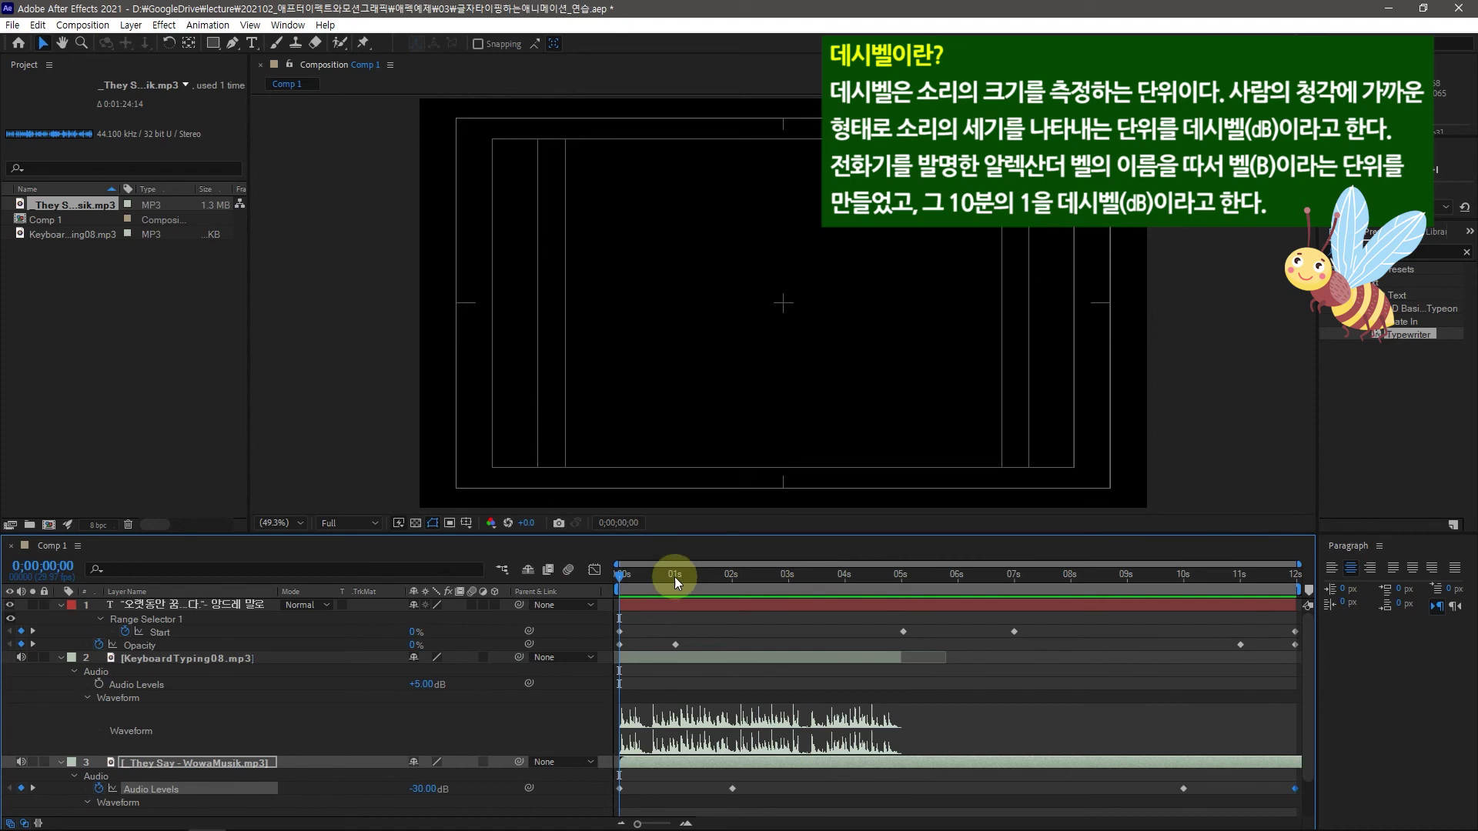
left_click(677, 601)
key("space")
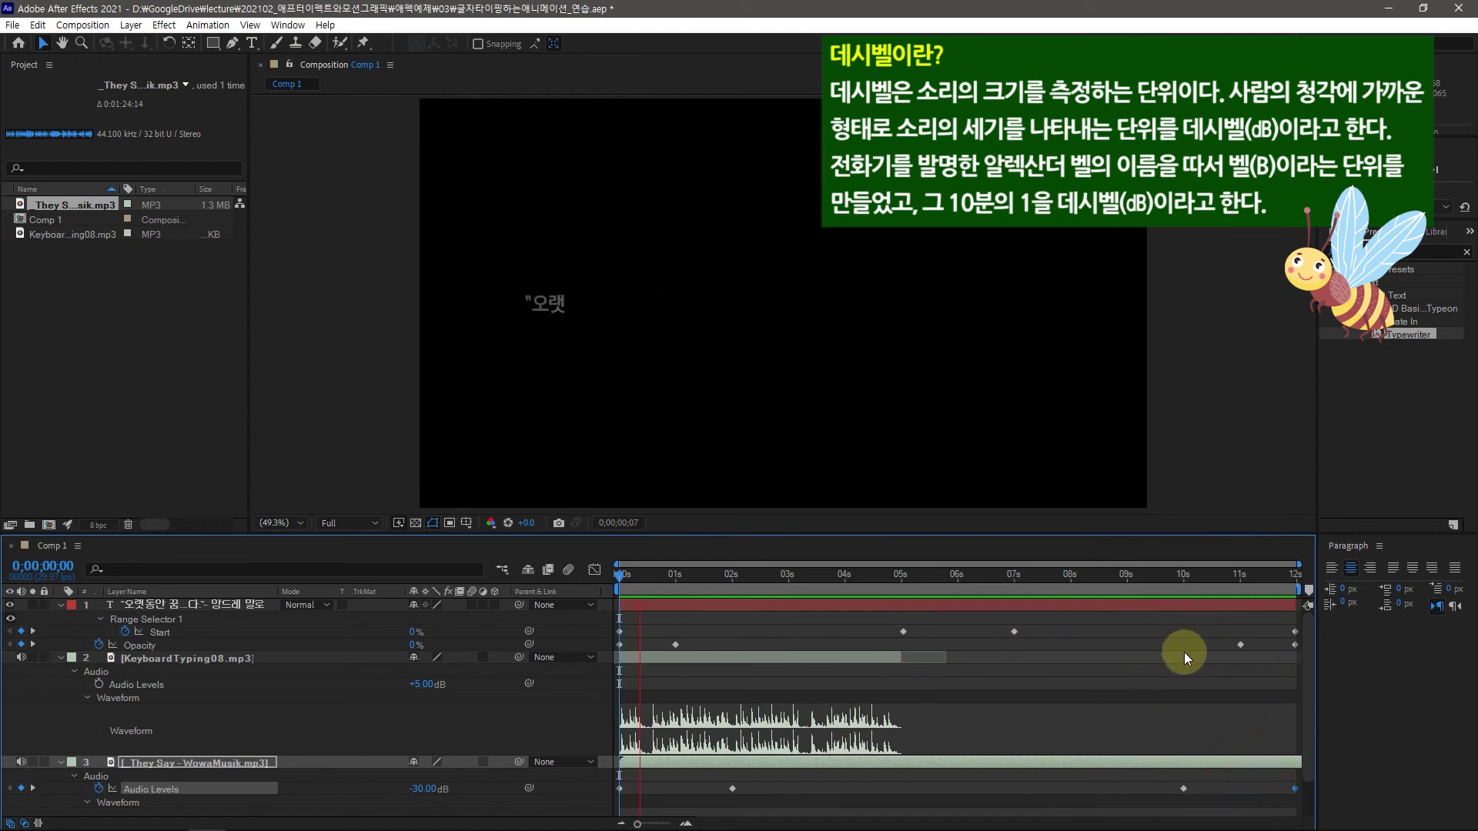
key("space")
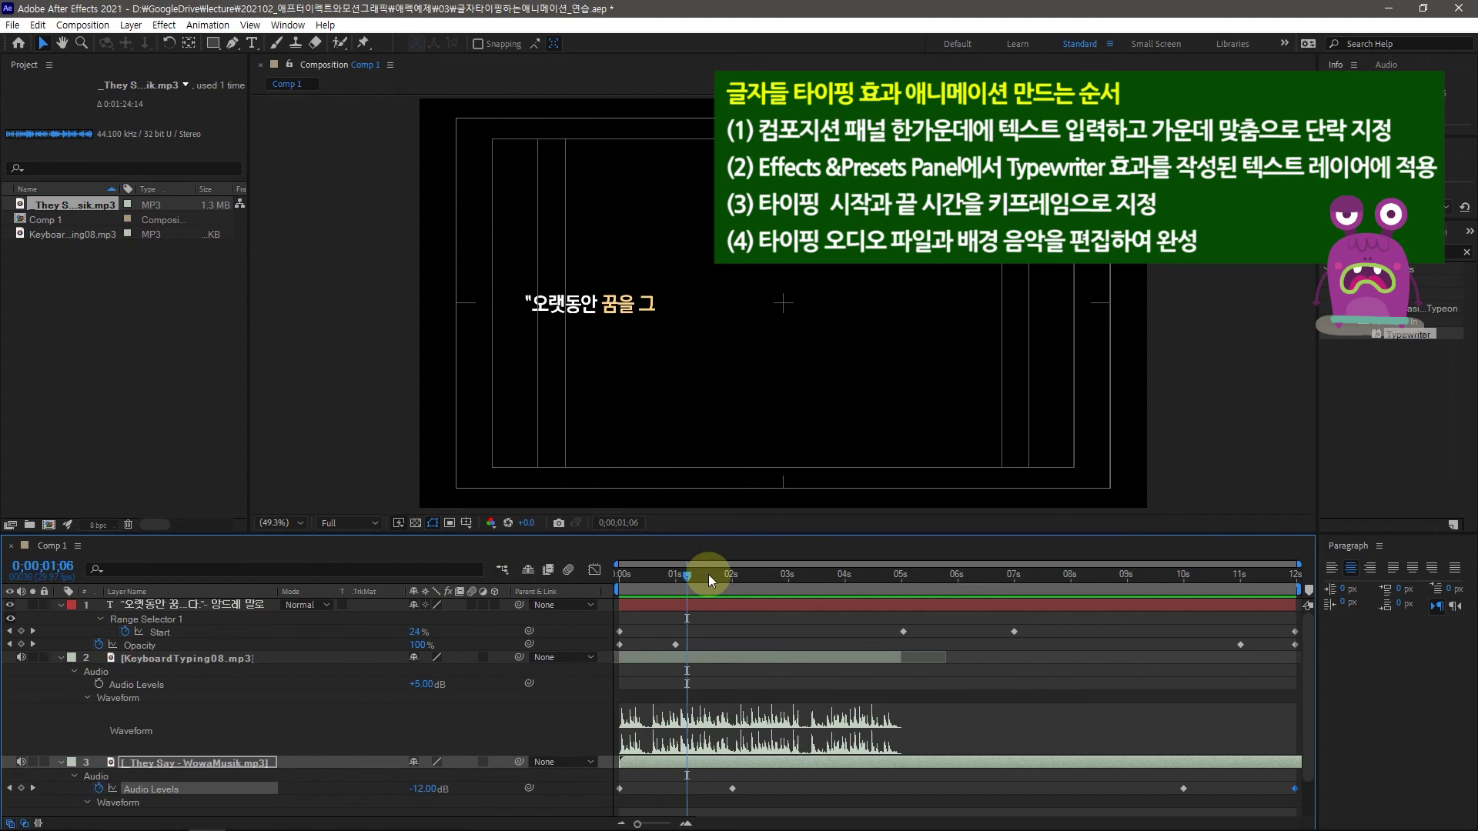
Scrub through Comp 1 to review the text typing and erasing, the opacity fades and the audio timing
left_click_drag(695, 576, 1023, 584)
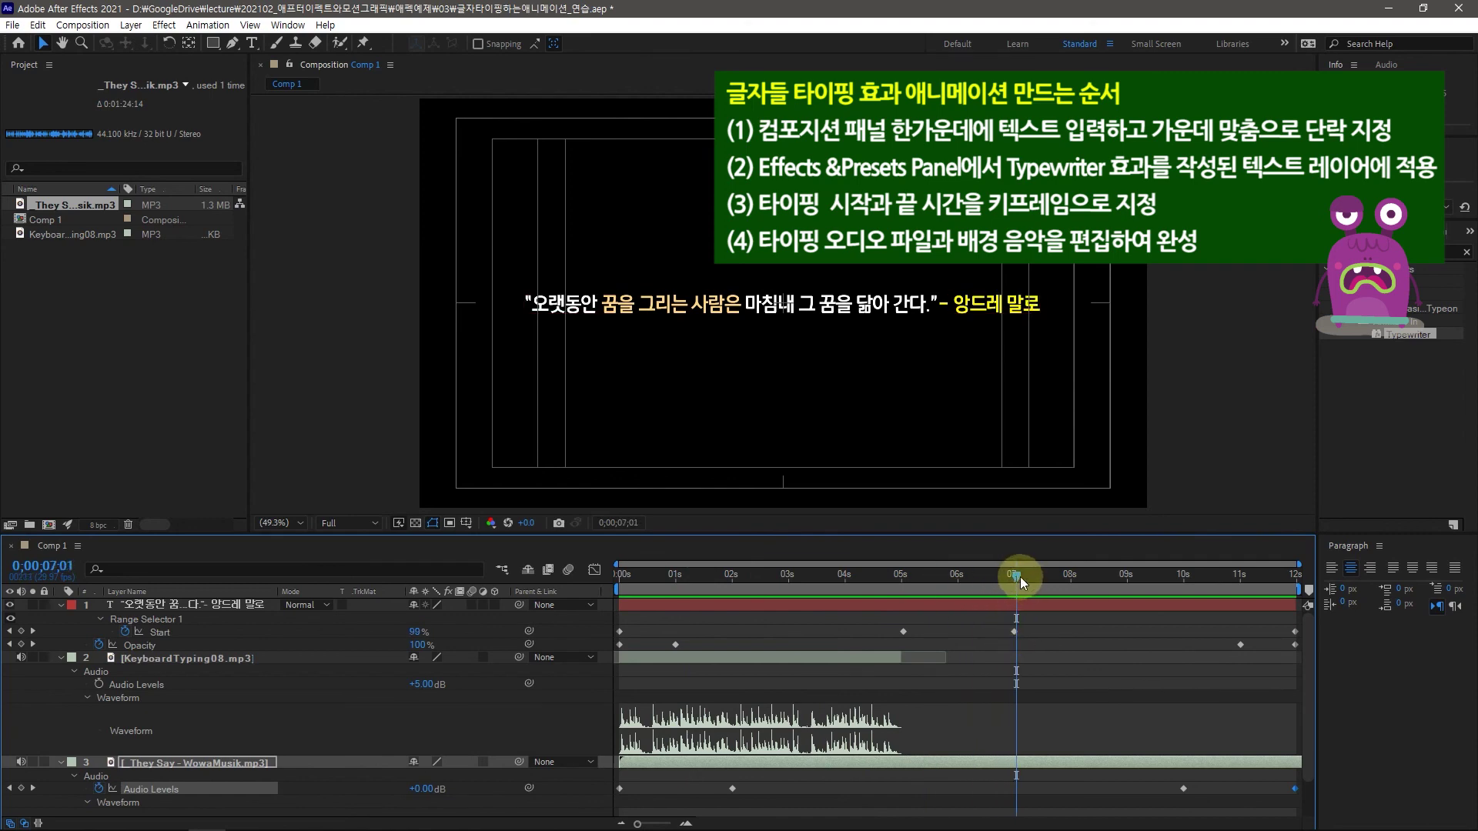
left_click_drag(1027, 576, 1290, 610)
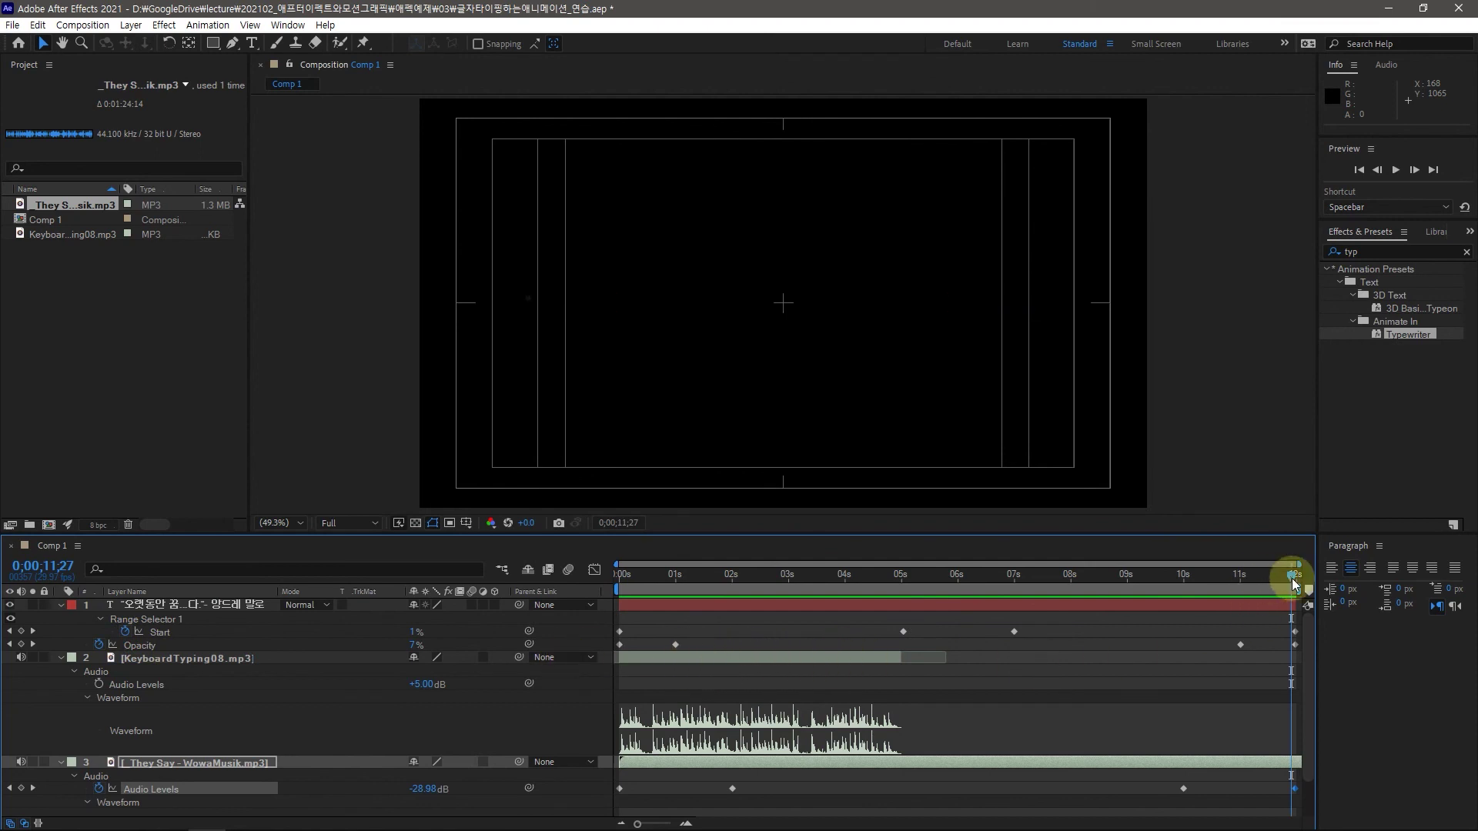
left_click_drag(1292, 579, 677, 608)
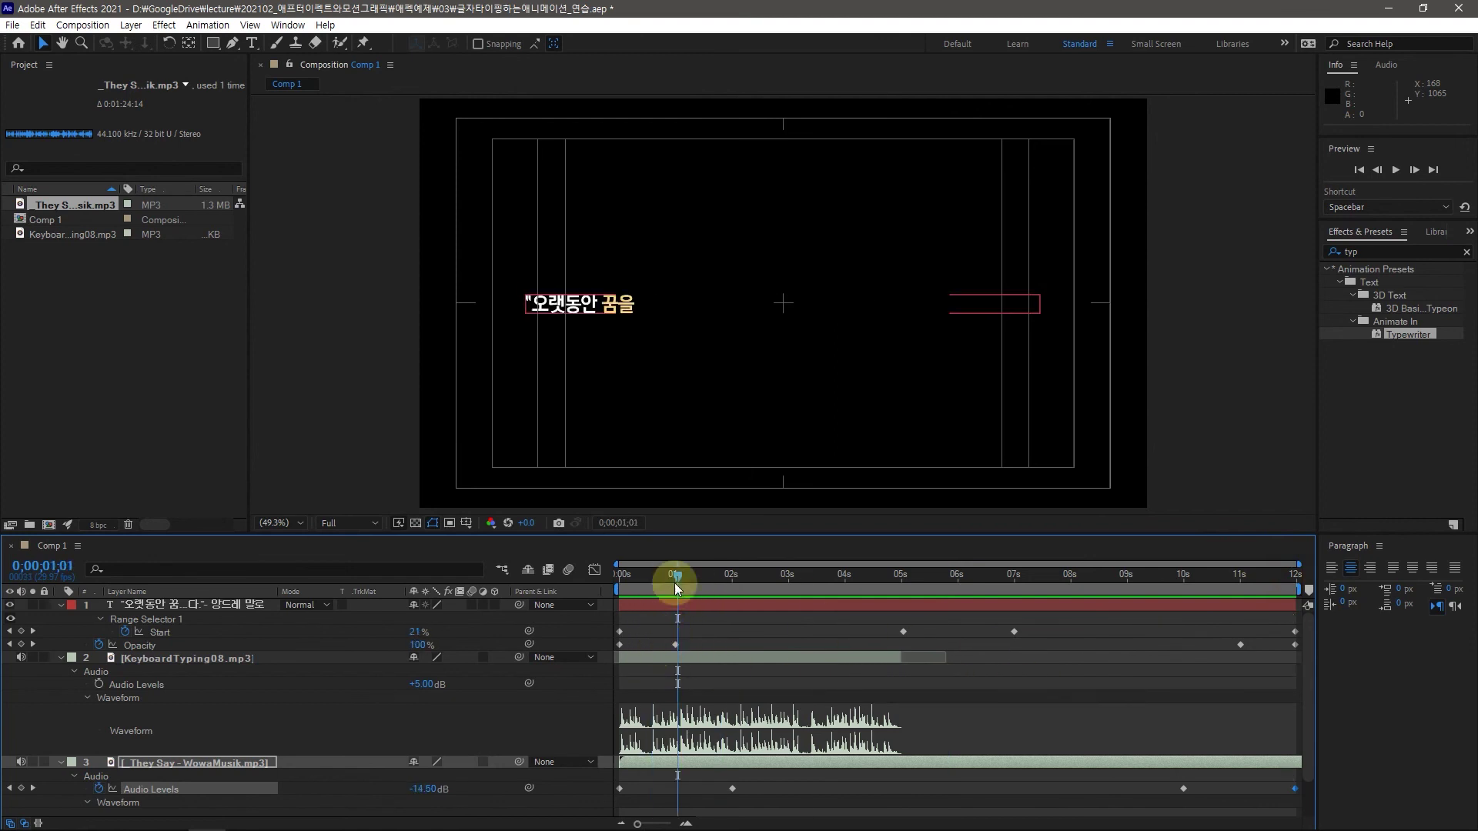
left_click(667, 637)
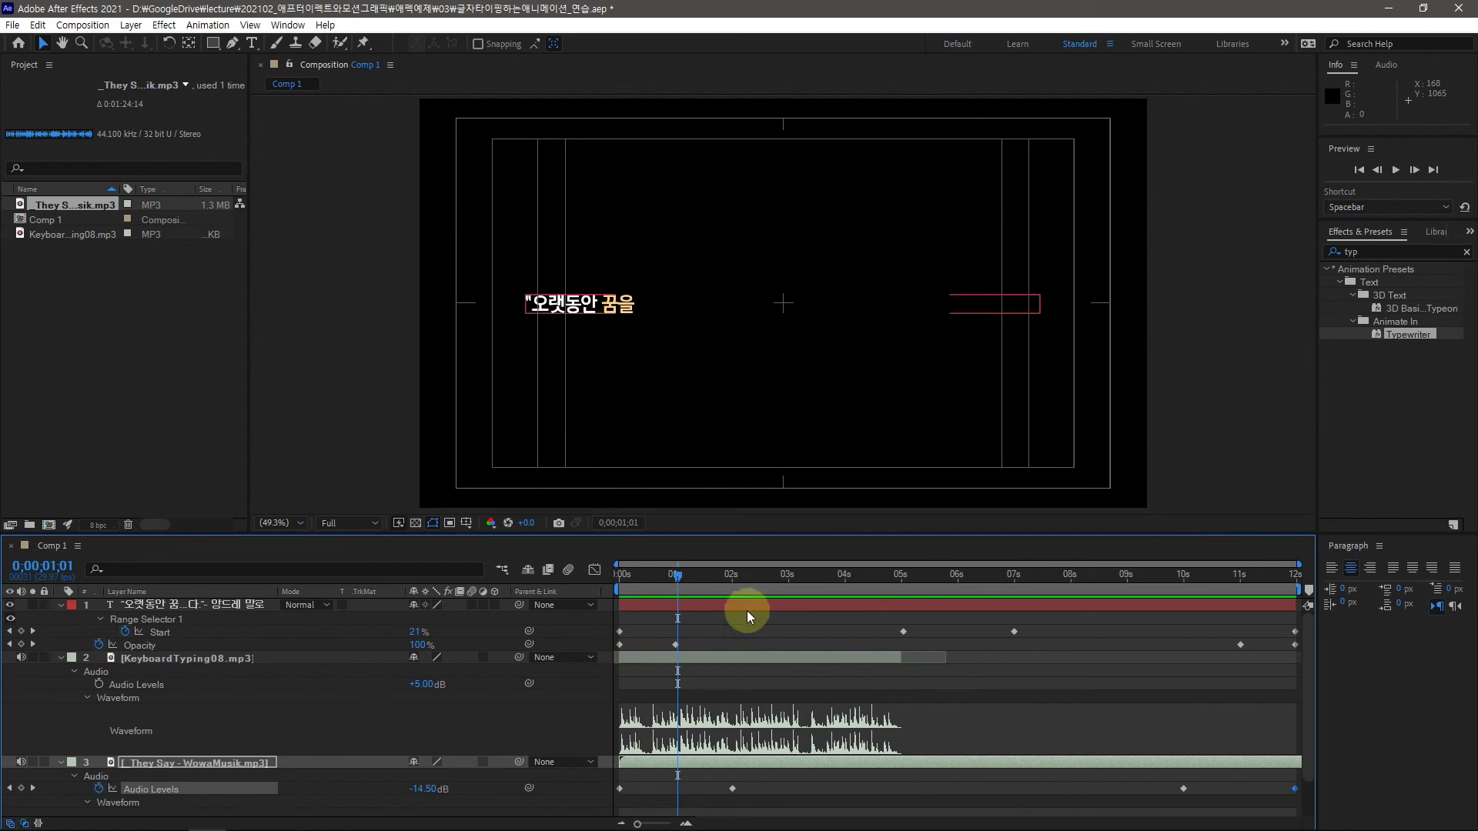
left_click(677, 586)
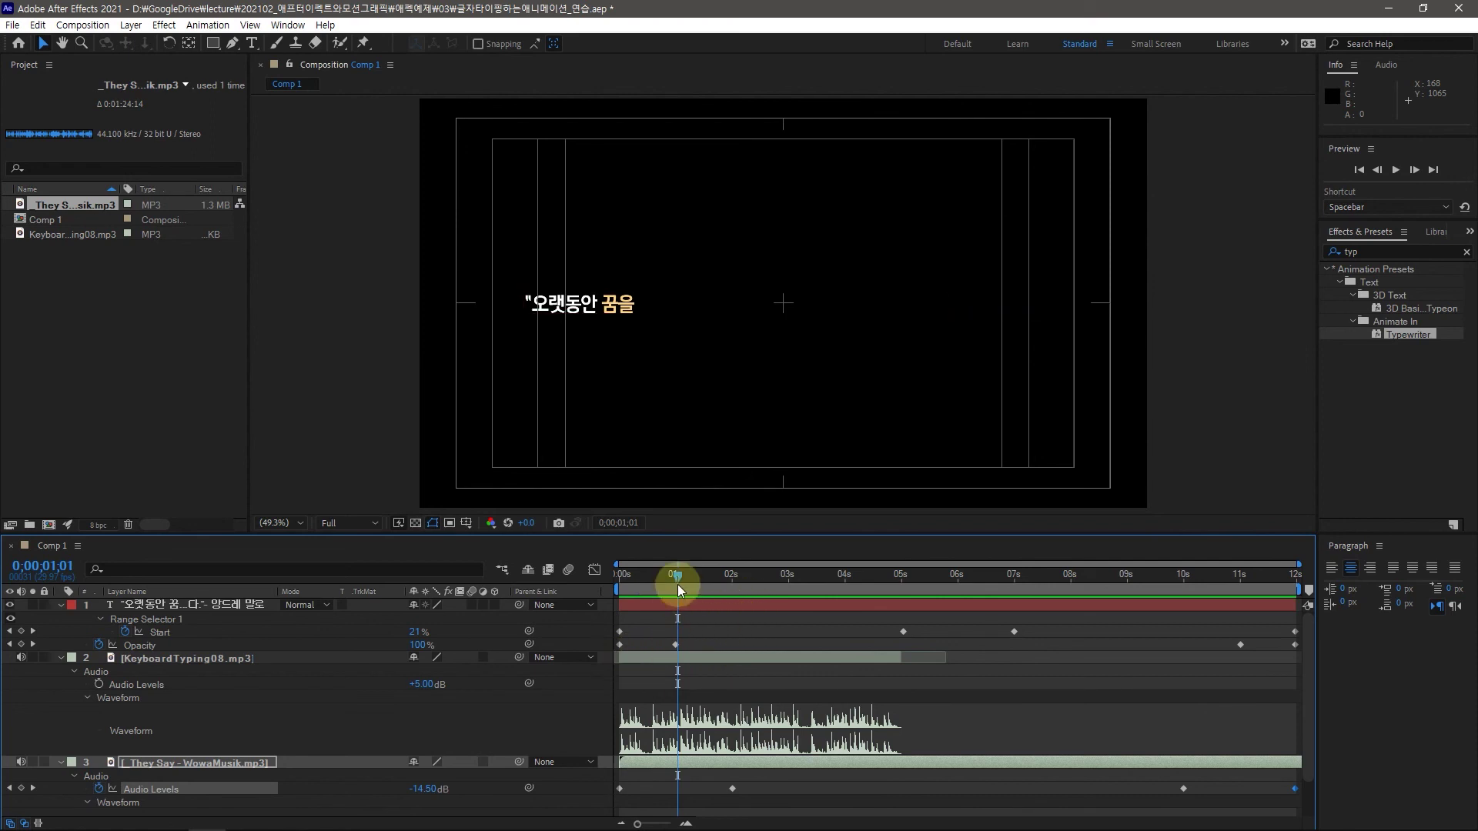
left_click_drag(677, 575, 899, 594)
left_click(905, 608)
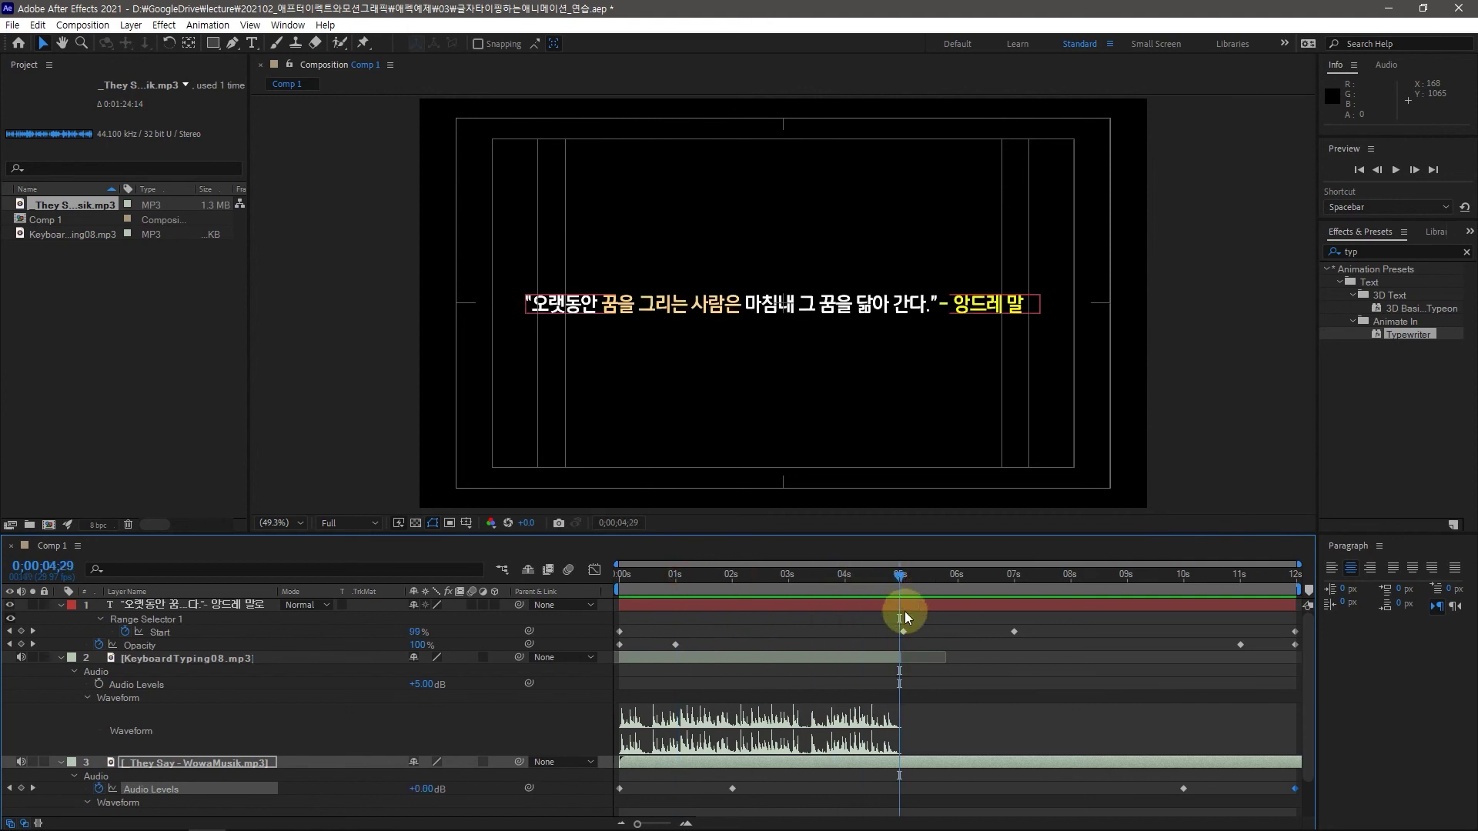
left_click(921, 591)
left_click_drag(909, 582, 708, 586)
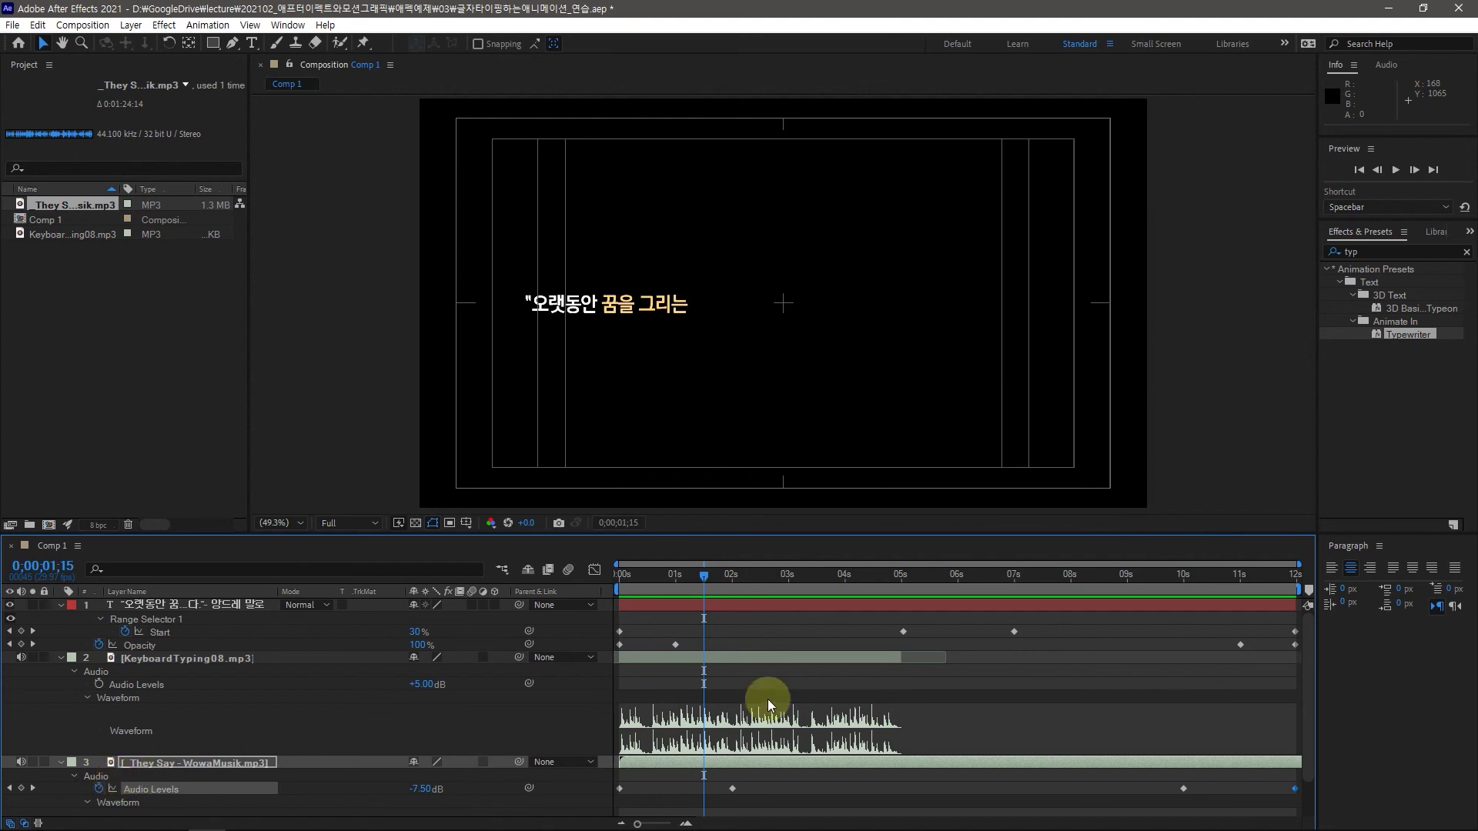
left_click_drag(696, 577, 1279, 621)
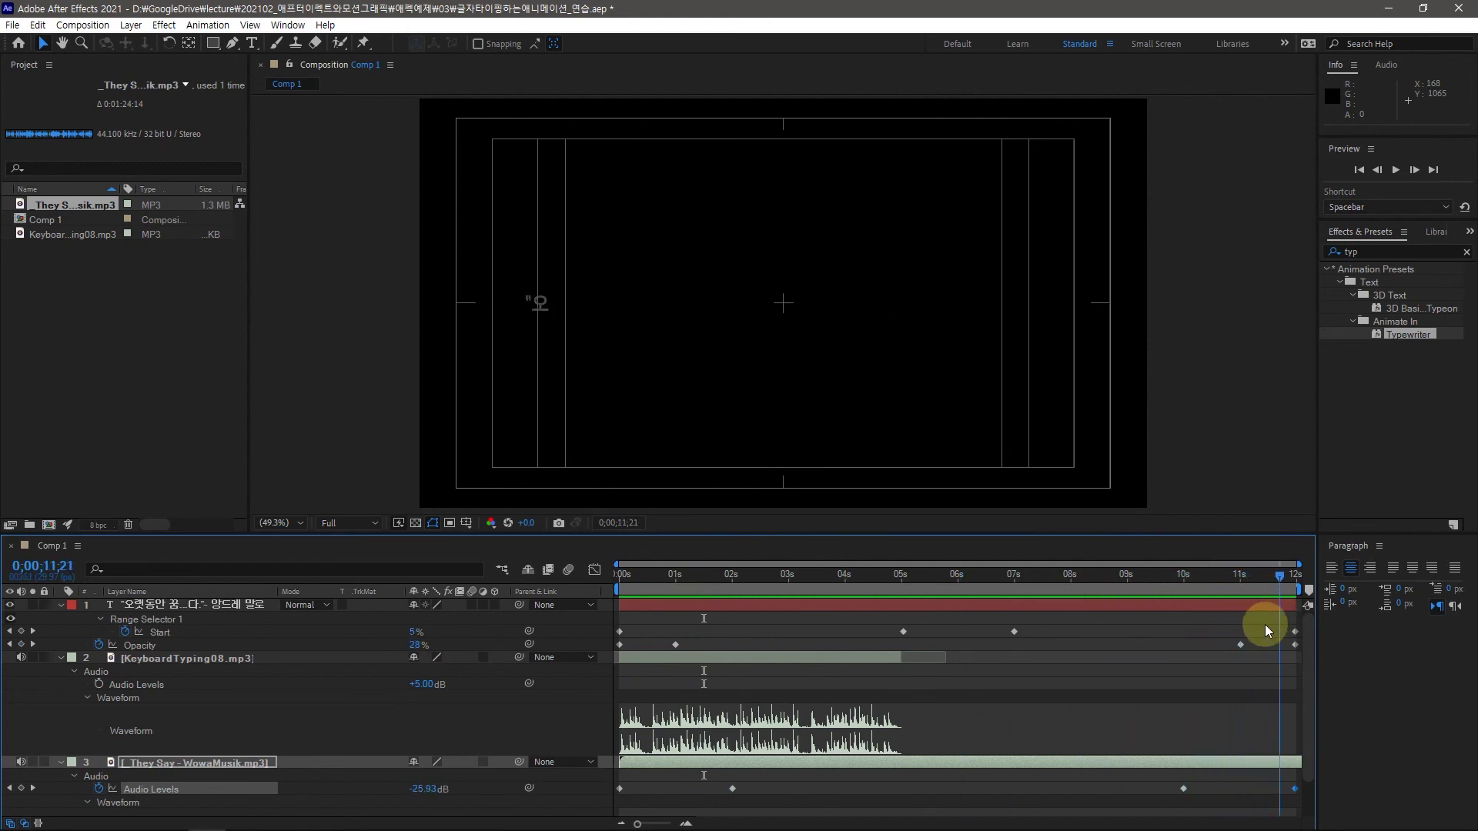